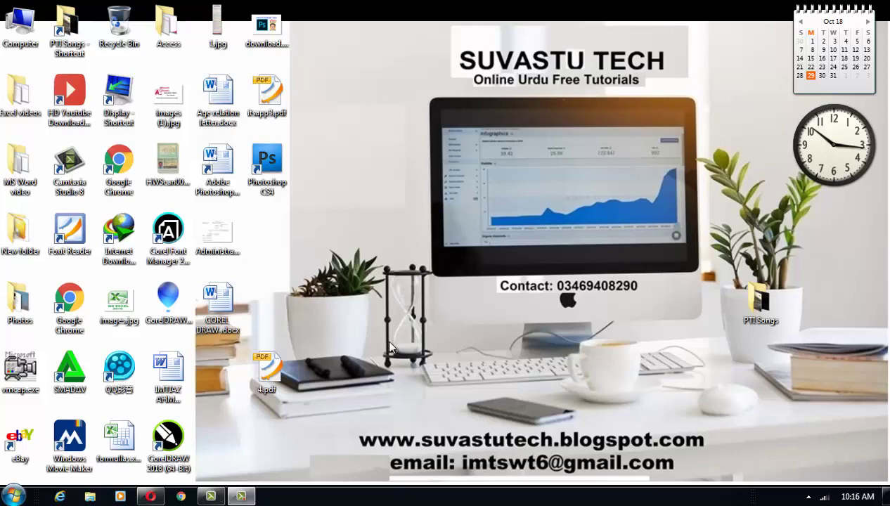
Step: Launch Photoshop CS5 from its desktop shortcut
{"action": "left_click", "coordinate": [151, 497]}
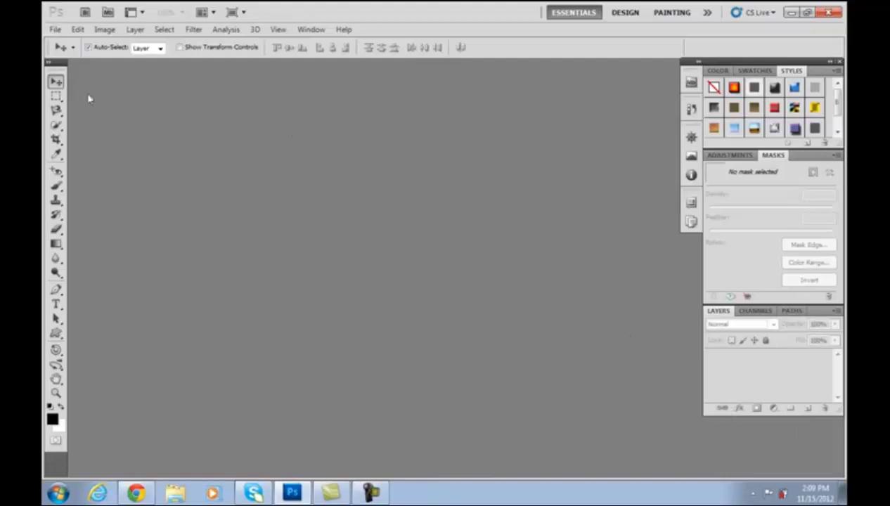
Step: Create a new blank white 1024 x 768 document using the Web preset
{"action": "left_click", "coordinate": [55, 30]}
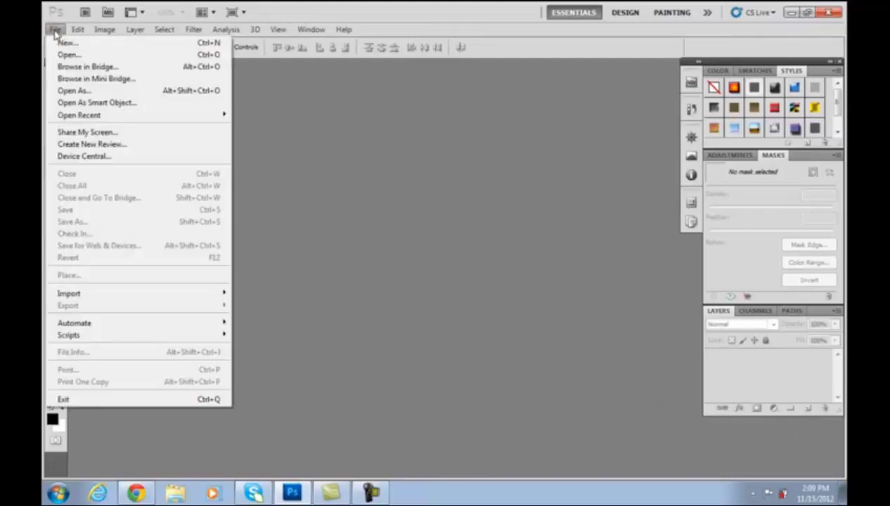
{"action": "left_click", "coordinate": [54, 31]}
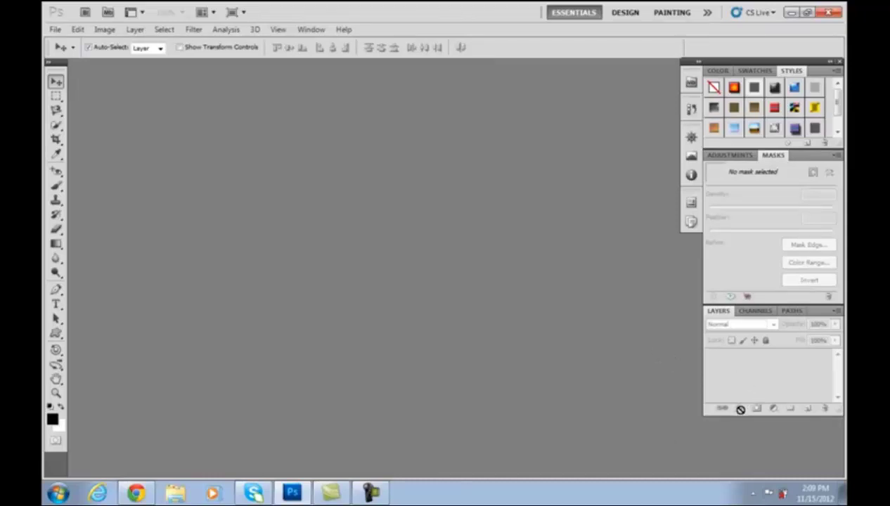
{"action": "left_click", "coordinate": [56, 30]}
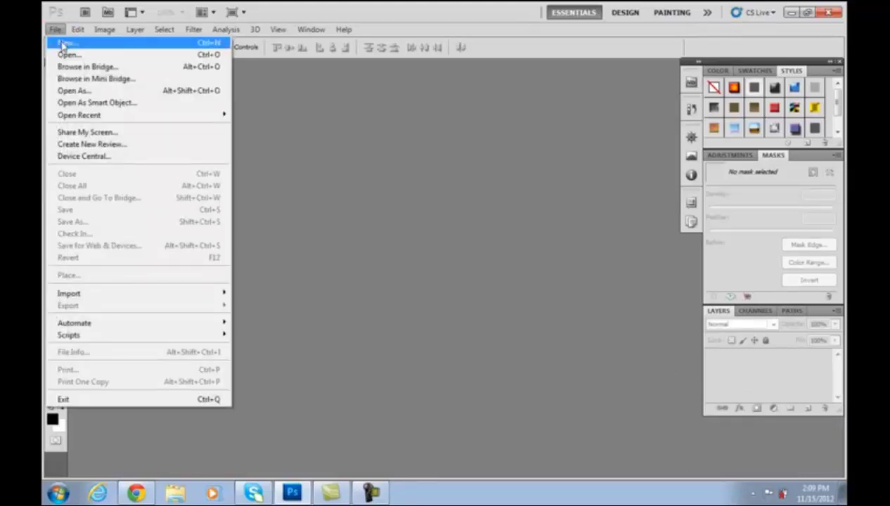
{"action": "left_click", "coordinate": [63, 43]}
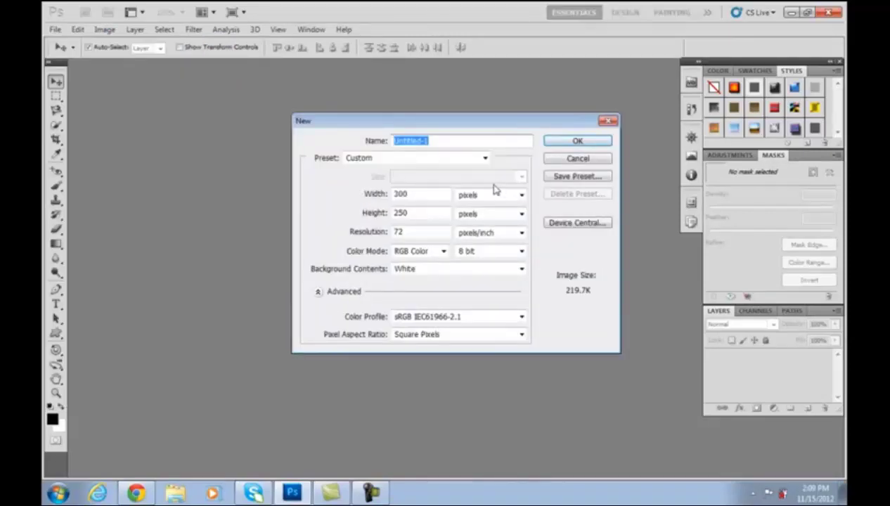
{"action": "left_click", "coordinate": [467, 158]}
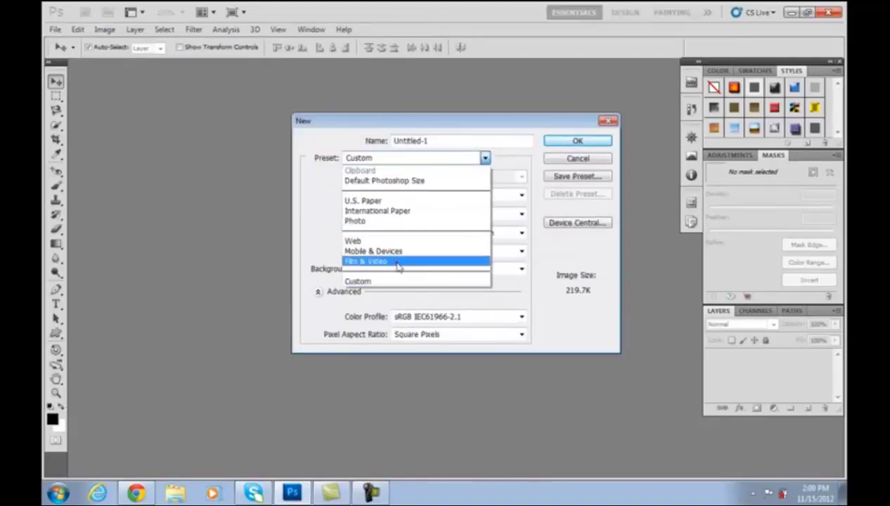
{"action": "left_click", "coordinate": [397, 263]}
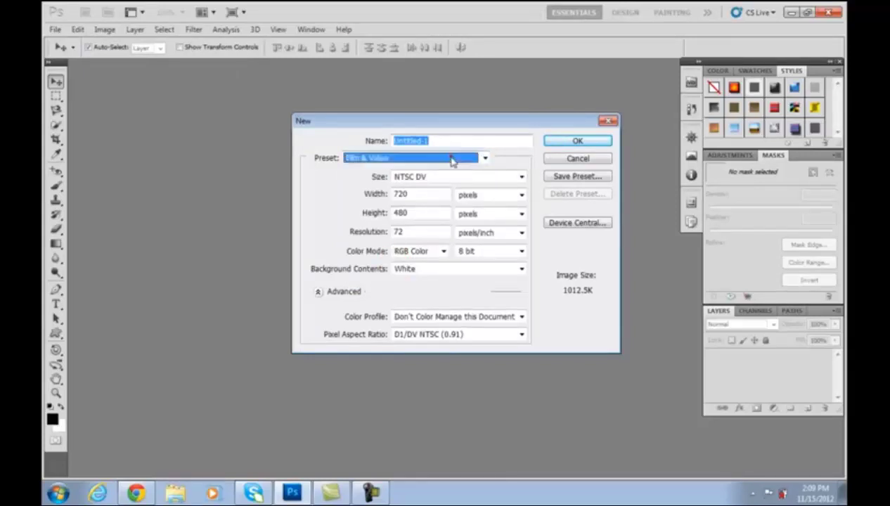
{"action": "left_click", "coordinate": [452, 160]}
{"action": "left_click", "coordinate": [420, 240]}
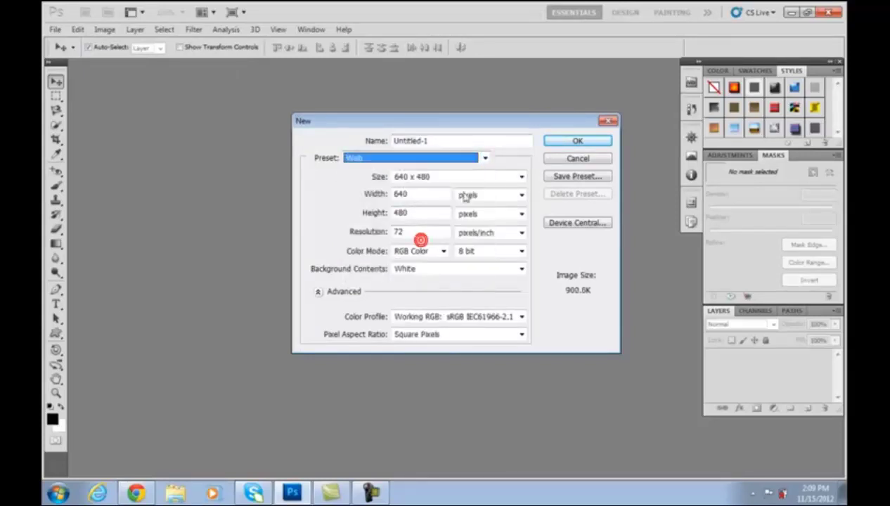
{"action": "left_click", "coordinate": [476, 177]}
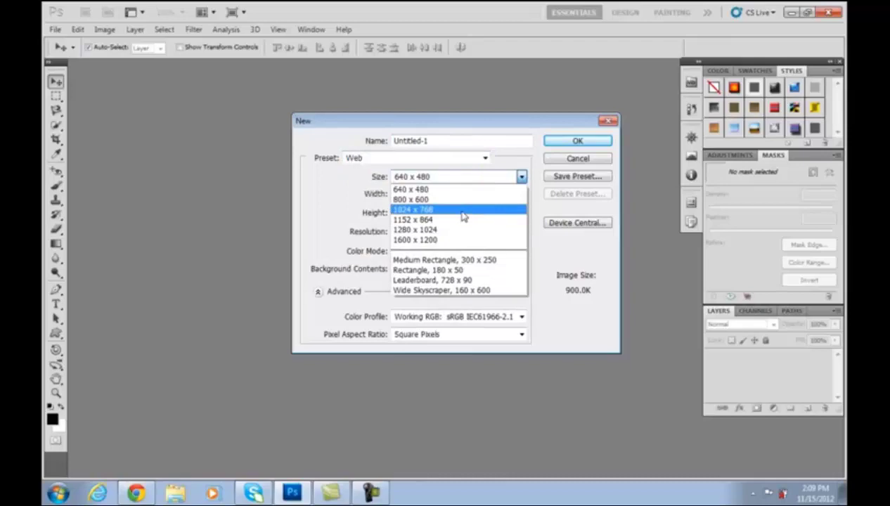
{"action": "left_click", "coordinate": [462, 211]}
{"action": "left_click", "coordinate": [575, 140]}
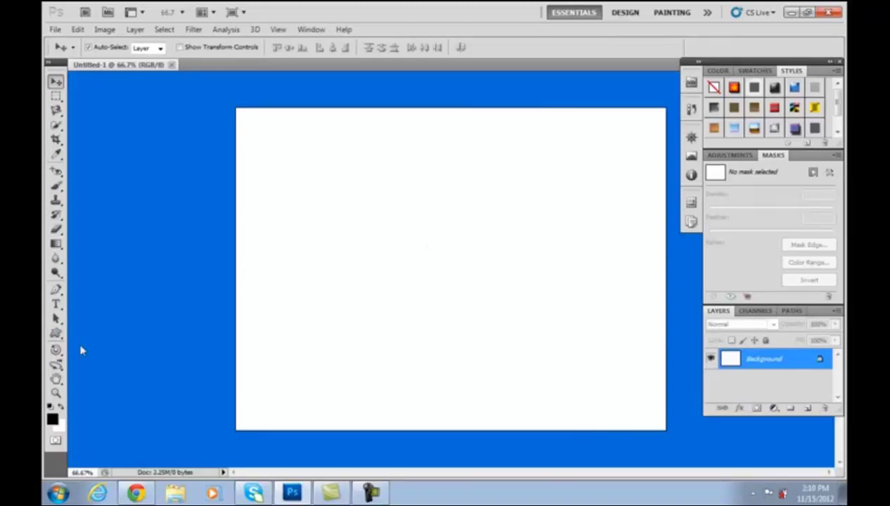
Step: Add a text layer reading 'Pakistan' near the top of the canvas
{"action": "left_click", "coordinate": [55, 304]}
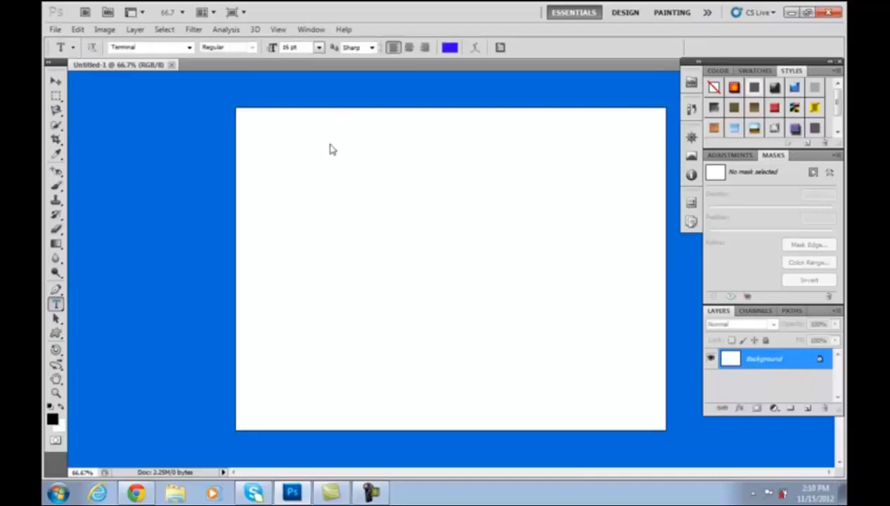
{"action": "left_click", "coordinate": [331, 138]}
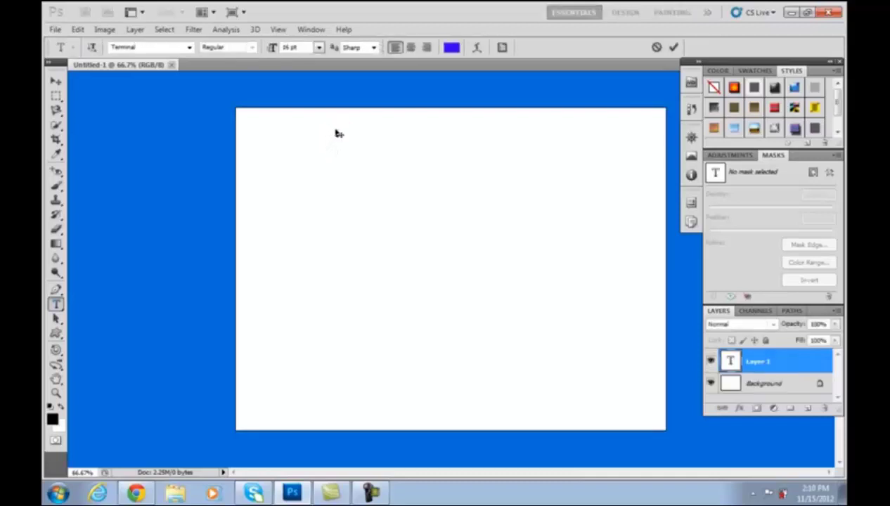
{"action": "type", "text": "Pakistan"}
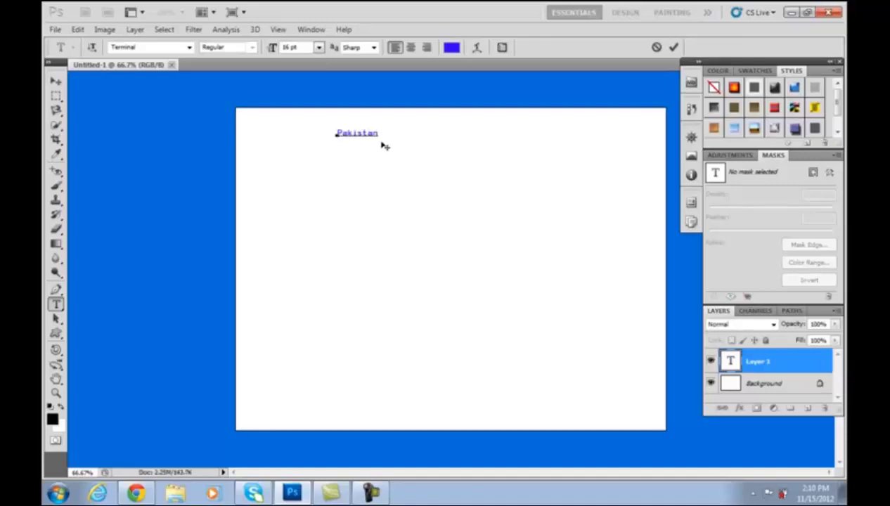
Step: Enlarge the Pakistan text to 68 pt and shift it toward the canvas centre
{"action": "left_click_drag", "start_coordinate": [382, 134], "coordinate": [328, 134]}
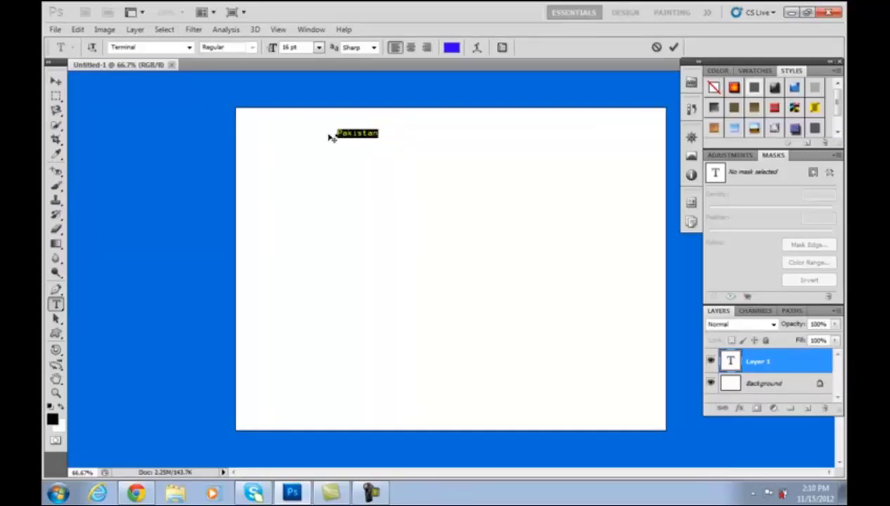
{"action": "key", "text": "ctrl+shift+period"}
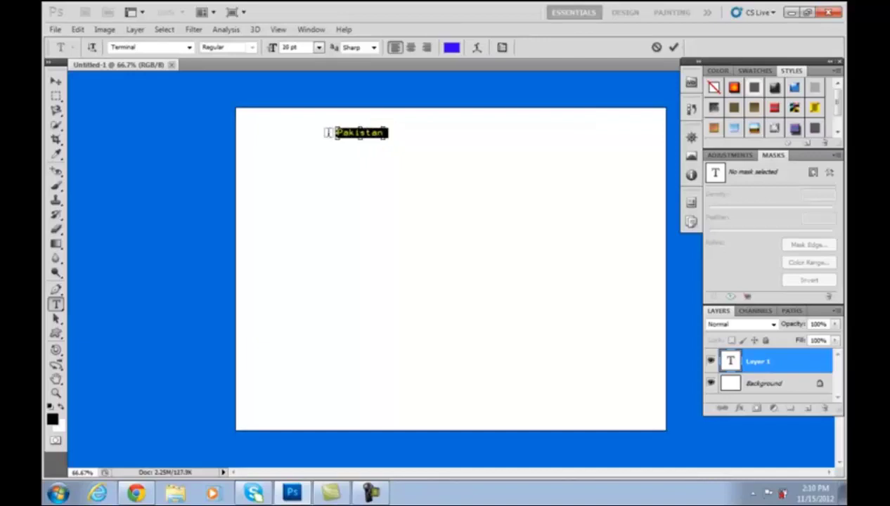
{"action": "key", "text": "ctrl+shift+period"}
{"action": "key", "text": "ctrl+shift+period"}
{"action": "key", "text": "ctrl+shift+period"}
{"action": "key", "text": "ctrl+shift+period"}
{"action": "key", "text": "ctrl+shift+period"}
{"action": "key", "text": "ctrl+shift+period"}
{"action": "key", "text": "ctrl+shift+period"}
{"action": "key", "text": "ctrl+shift+period"}
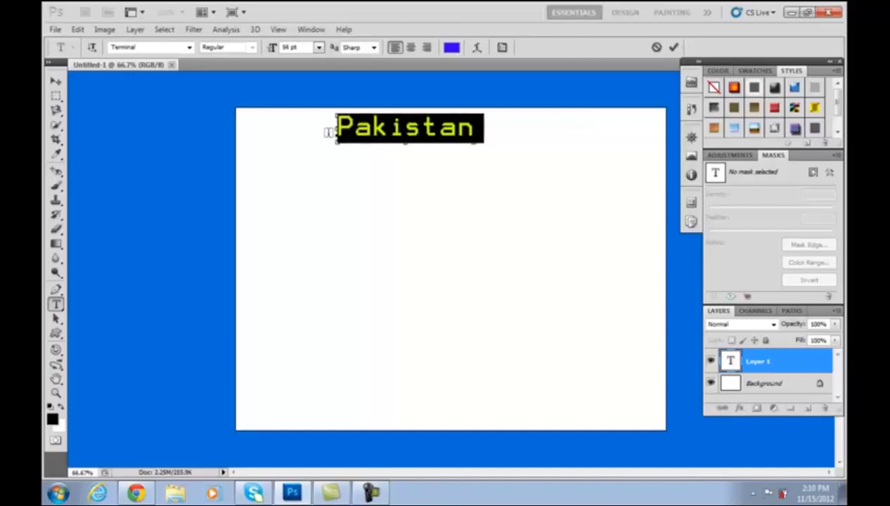
{"action": "key", "text": "ctrl+shift+period"}
{"action": "mouse_move", "coordinate": [534, 206]}
{"action": "left_mouse_down"}
{"action": "mouse_move", "coordinate": [554, 227]}
{"action": "mouse_move", "coordinate": [570, 195]}
{"action": "mouse_move", "coordinate": [571, 206]}
{"action": "left_mouse_up"}
{"action": "left_click", "coordinate": [507, 131]}
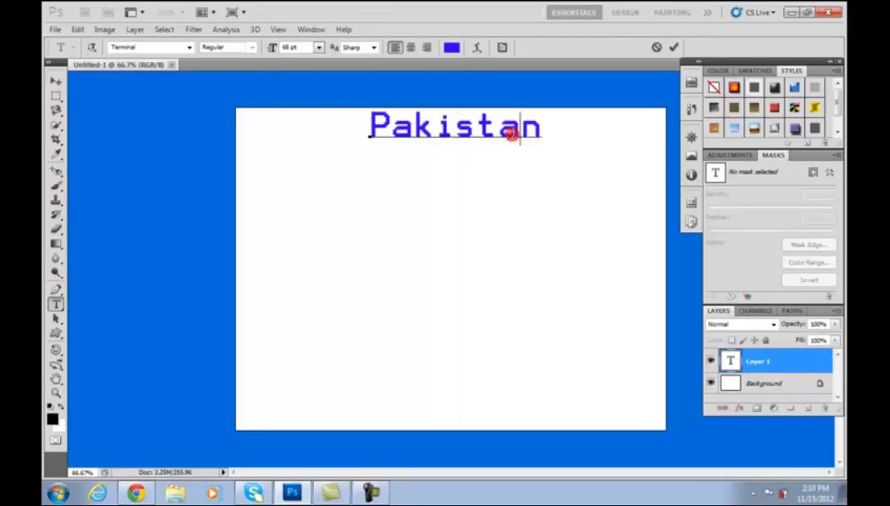
{"action": "double_click", "coordinate": [508, 131]}
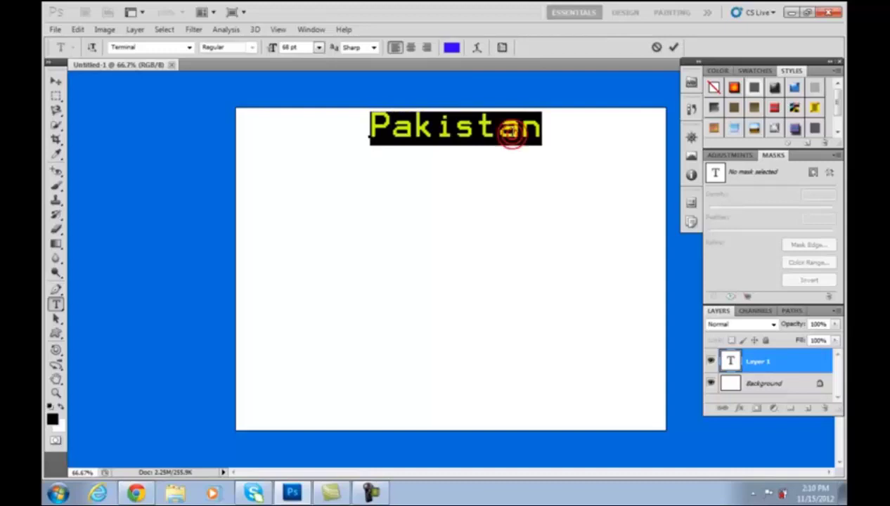
Step: Set the Pakistan text font to Georgia
{"action": "left_click", "coordinate": [189, 47]}
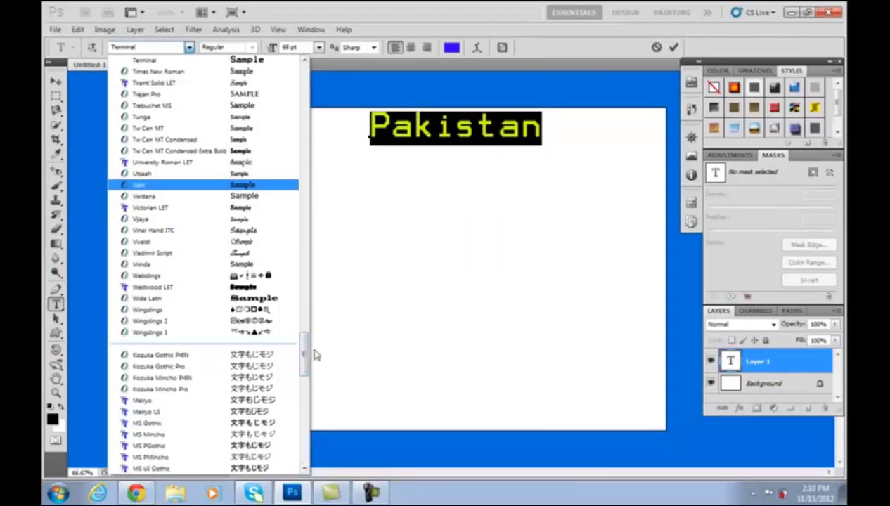
{"action": "left_click_drag", "start_coordinate": [306, 359], "coordinate": [308, 339]}
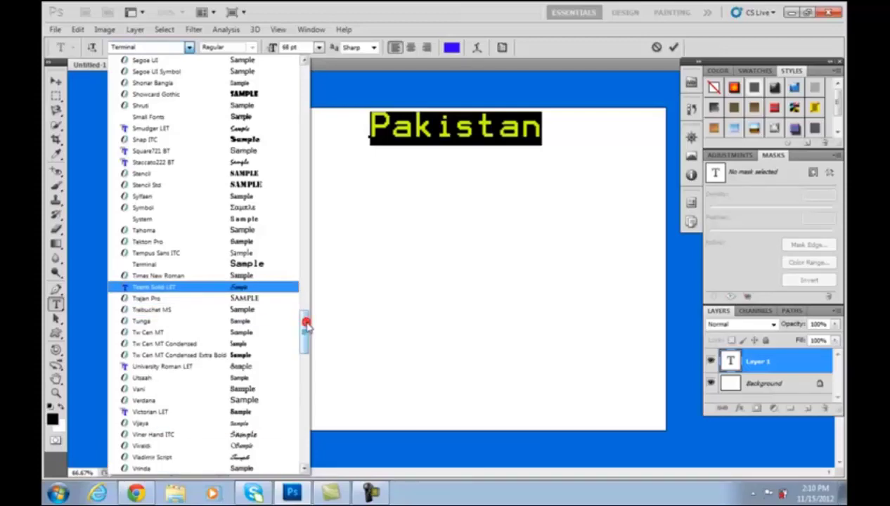
{"action": "left_click_drag", "start_coordinate": [307, 324], "coordinate": [312, 316]}
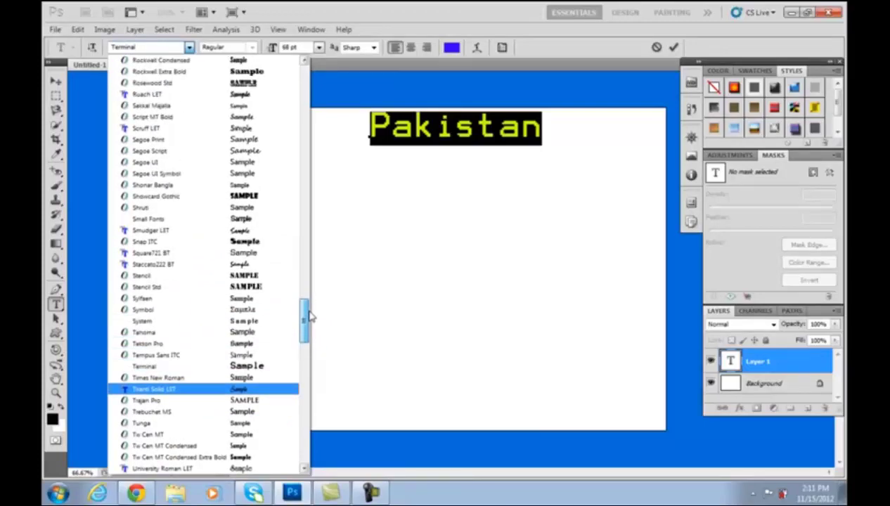
{"action": "left_click_drag", "start_coordinate": [311, 318], "coordinate": [306, 181]}
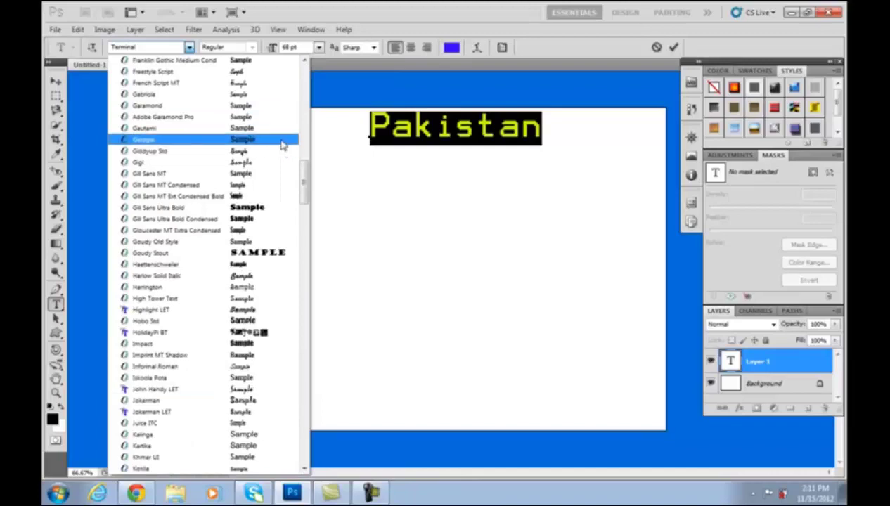
{"action": "left_click", "coordinate": [282, 144]}
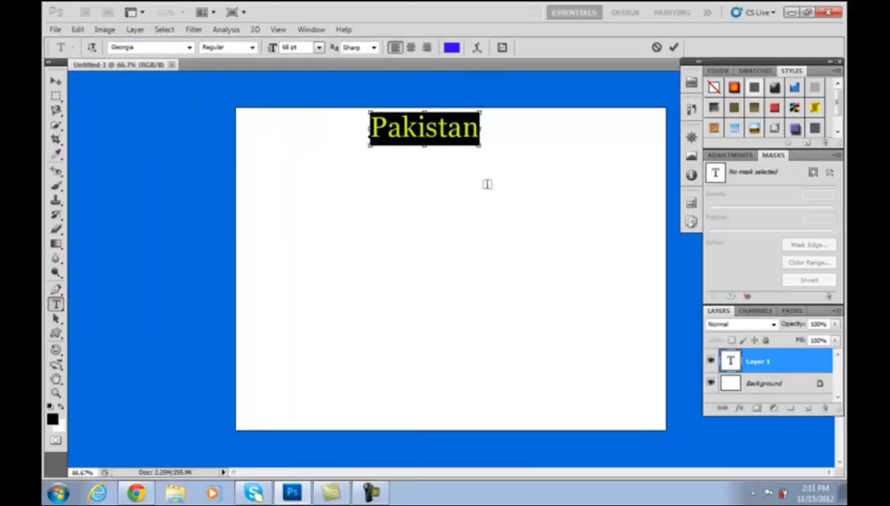
Step: Grow the Pakistan text to 110 pt and move it down toward the centre
{"action": "key", "text": "ctrl+shift+period"}
{"action": "key", "text": "ctrl+shift+period"}
{"action": "key", "text": "ctrl+shift+period"}
{"action": "key", "text": "ctrl+shift+period"}
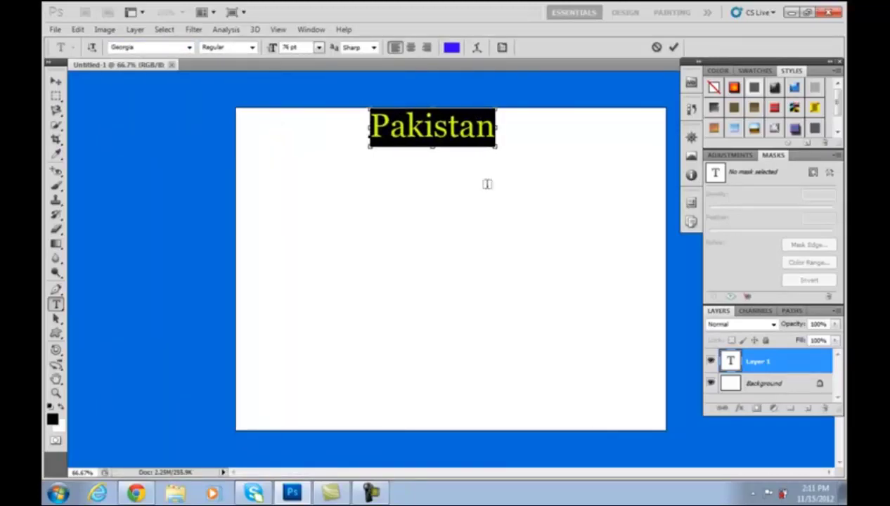
{"action": "key", "text": "ctrl+shift+period"}
{"action": "key", "text": "ctrl+shift+period"}
{"action": "key", "text": "ctrl+shift+period"}
{"action": "key", "text": "ctrl+shift+period"}
{"action": "key", "text": "ctrl+shift+period"}
{"action": "key", "text": "ctrl+shift+period"}
{"action": "key", "text": "ctrl+shift+period"}
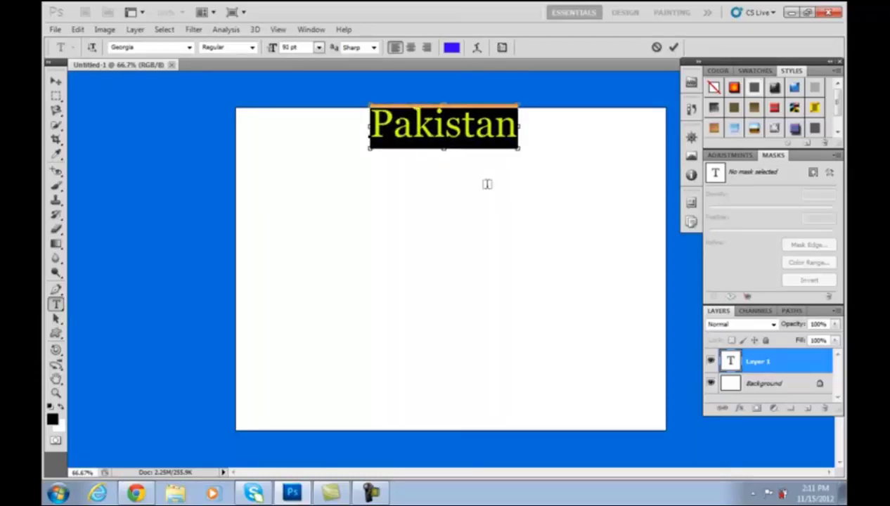
{"action": "key", "text": "ctrl+shift+period"}
{"action": "key", "text": "ctrl+shift+period"}
{"action": "key", "text": "ctrl+shift+period"}
{"action": "key", "text": "ctrl+shift+period"}
{"action": "key", "text": "ctrl+shift+period"}
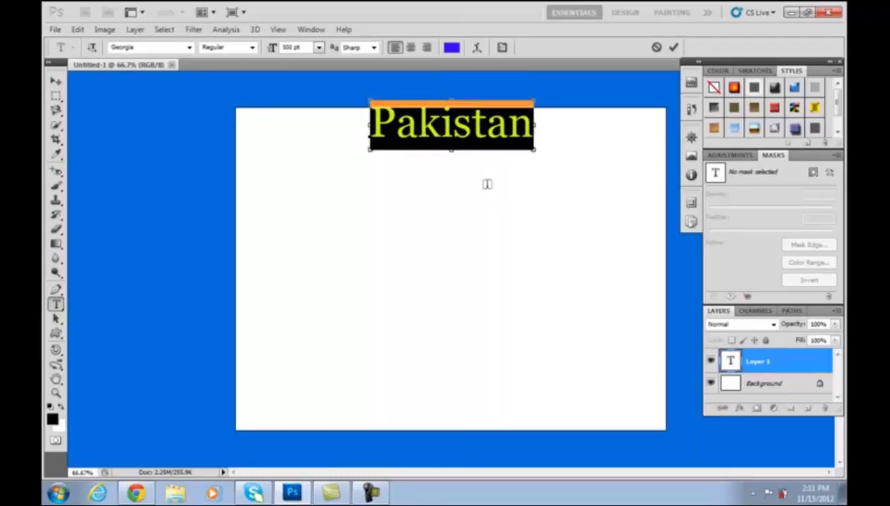
{"action": "key", "text": "ctrl+shift+period"}
{"action": "key", "text": "ctrl+shift+period"}
{"action": "key", "text": "ctrl+shift+period"}
{"action": "key", "text": "ctrl+shift+period"}
{"action": "key", "text": "ctrl+shift+period"}
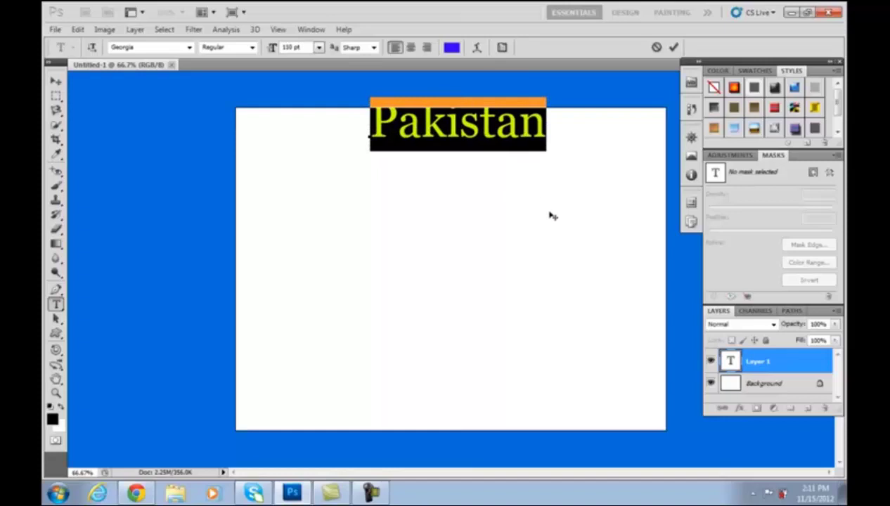
{"action": "left_click_drag", "start_coordinate": [553, 216], "coordinate": [535, 280]}
{"action": "left_click", "coordinate": [475, 194]}
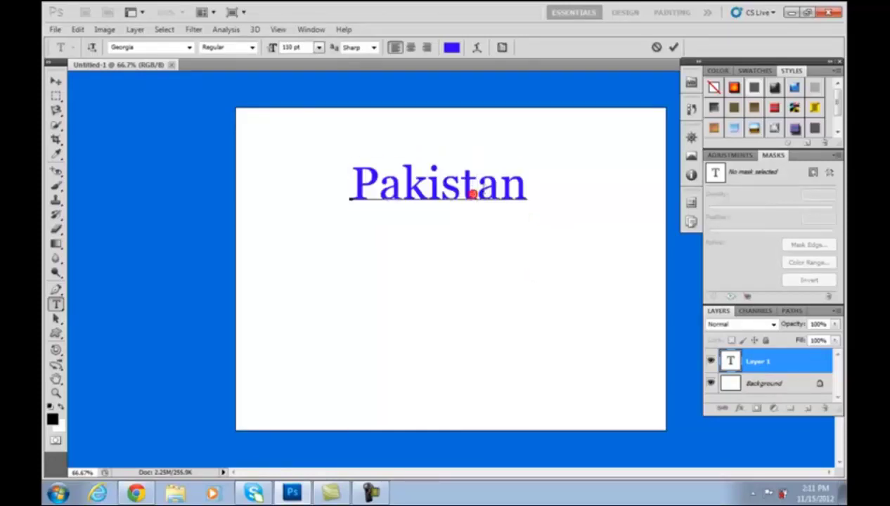
{"action": "double_click", "coordinate": [473, 194]}
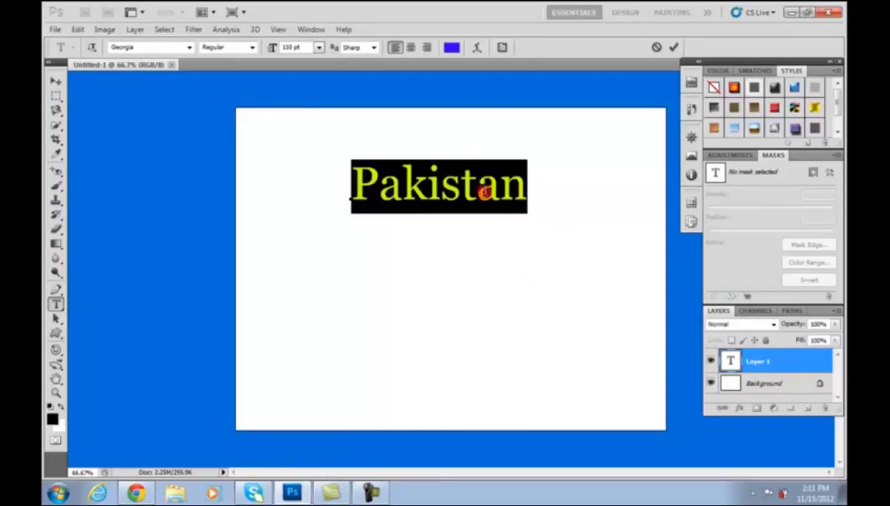
{"action": "left_click", "coordinate": [319, 47]}
Step: Move the Pakistan text to the top-left of the canvas
{"action": "left_click", "coordinate": [56, 81]}
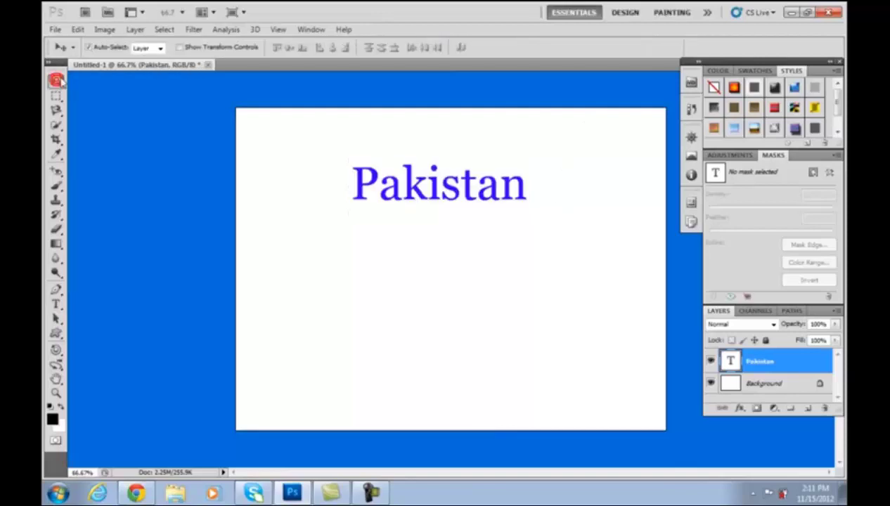
{"action": "left_click_drag", "start_coordinate": [377, 180], "coordinate": [279, 138]}
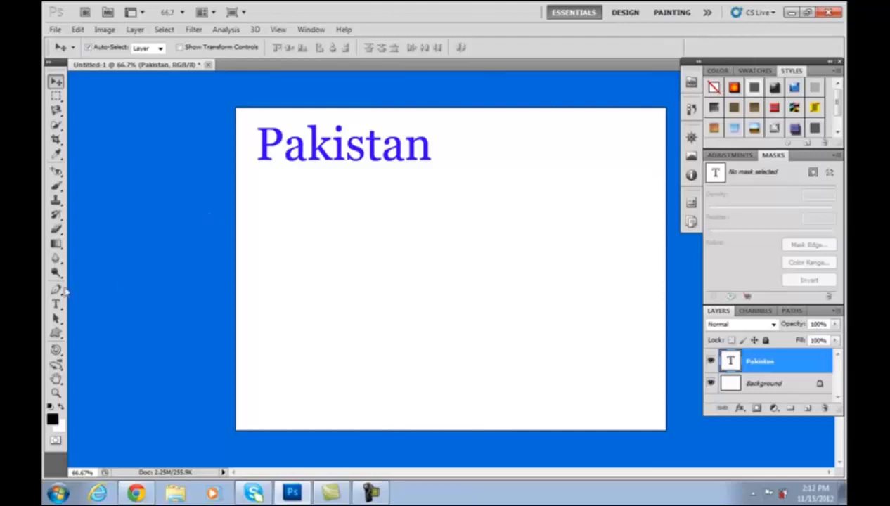
{"action": "left_click", "coordinate": [57, 306]}
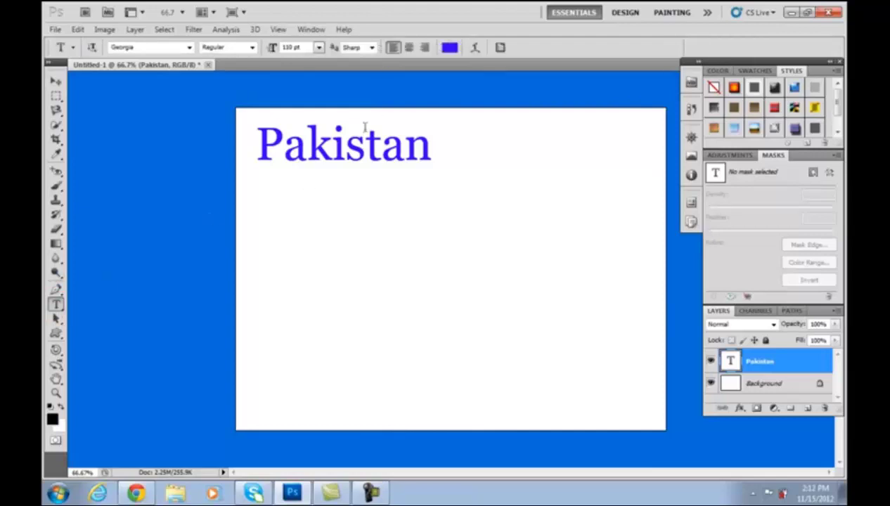
Step: Recolour all the Pakistan text red (ff0000) and commit the edit
{"action": "left_click", "coordinate": [347, 144]}
{"action": "key", "text": "ctrl+a"}
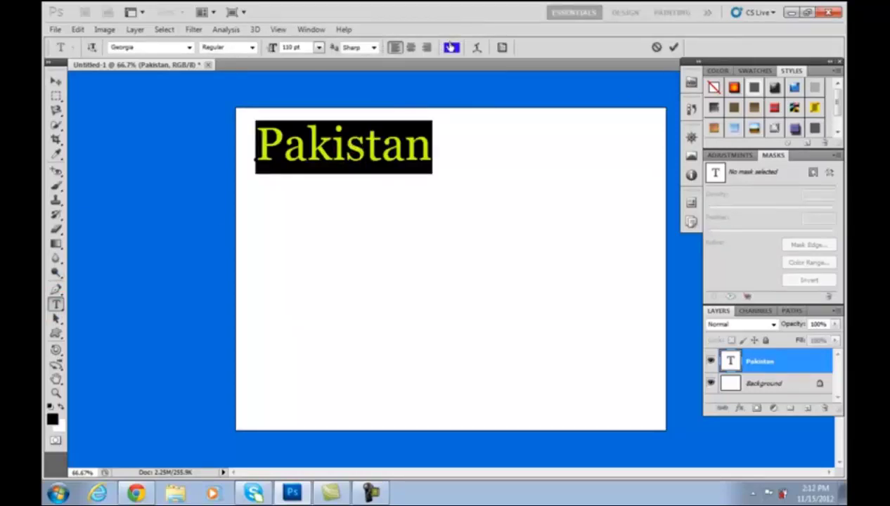
{"action": "left_click", "coordinate": [451, 47]}
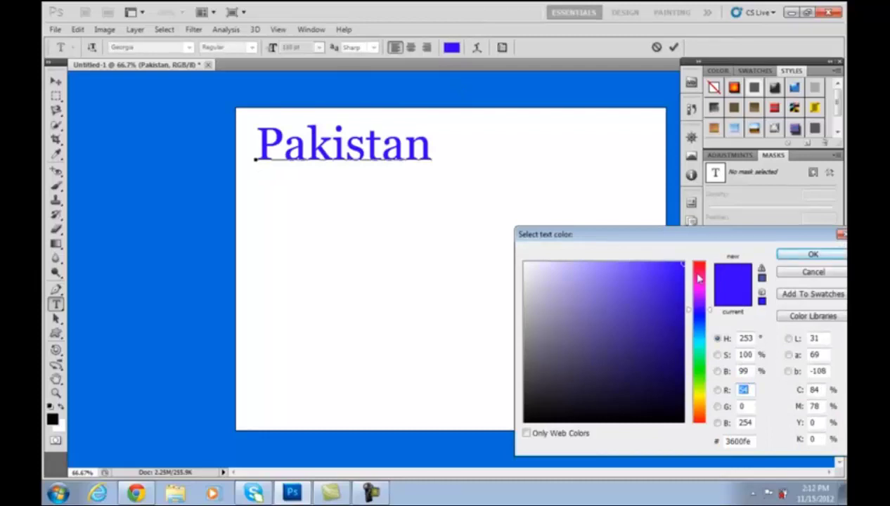
{"action": "mouse_move", "coordinate": [700, 279]}
{"action": "left_mouse_down"}
{"action": "mouse_move", "coordinate": [701, 261]}
{"action": "mouse_move", "coordinate": [745, 252]}
{"action": "left_mouse_up"}
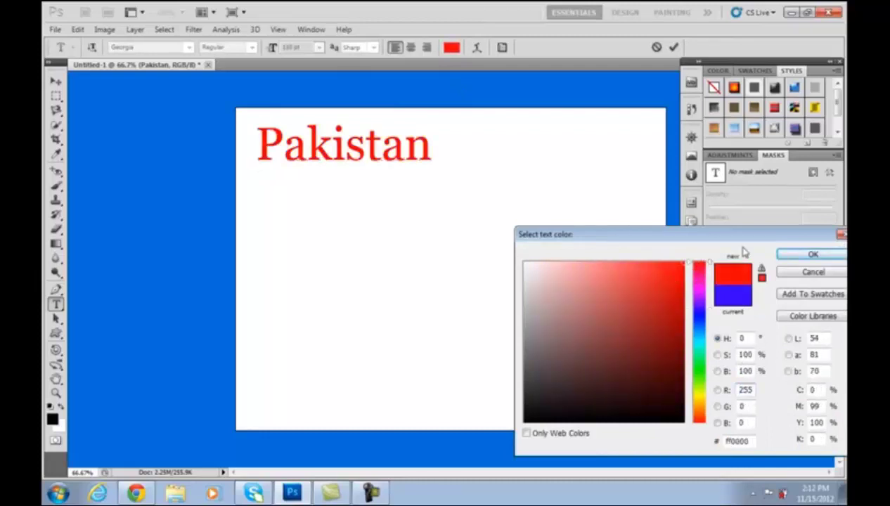
{"action": "left_click", "coordinate": [814, 256]}
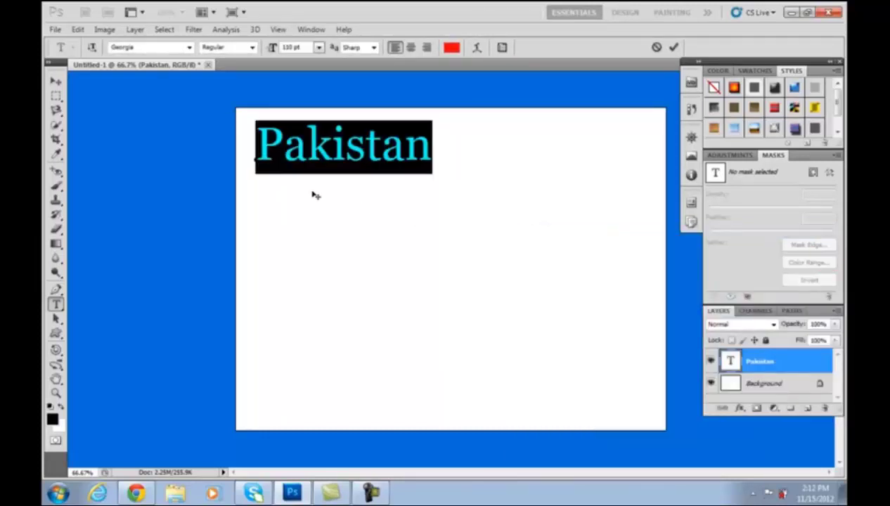
{"action": "left_click", "coordinate": [56, 81]}
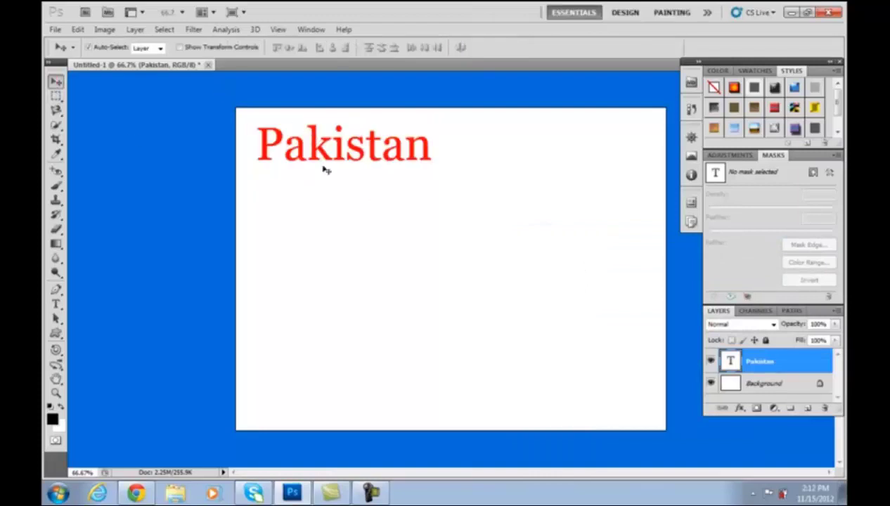
Step: Swap to a black foreground and try a Ctrl+Backspace fill on the text layer, undoing once
{"action": "left_click", "coordinate": [62, 407]}
{"action": "key", "text": "ctrl+BackSpace"}
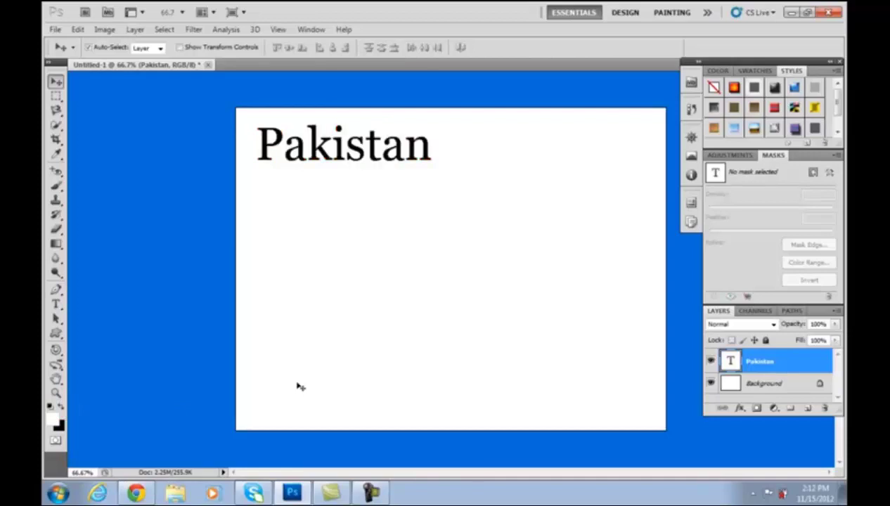
{"action": "key", "text": "ctrl+z"}
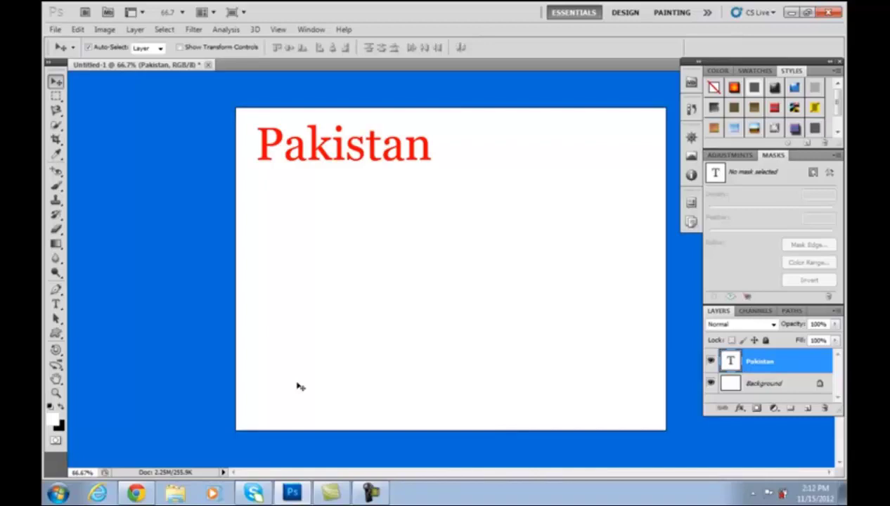
{"action": "key", "text": "ctrl+BackSpace"}
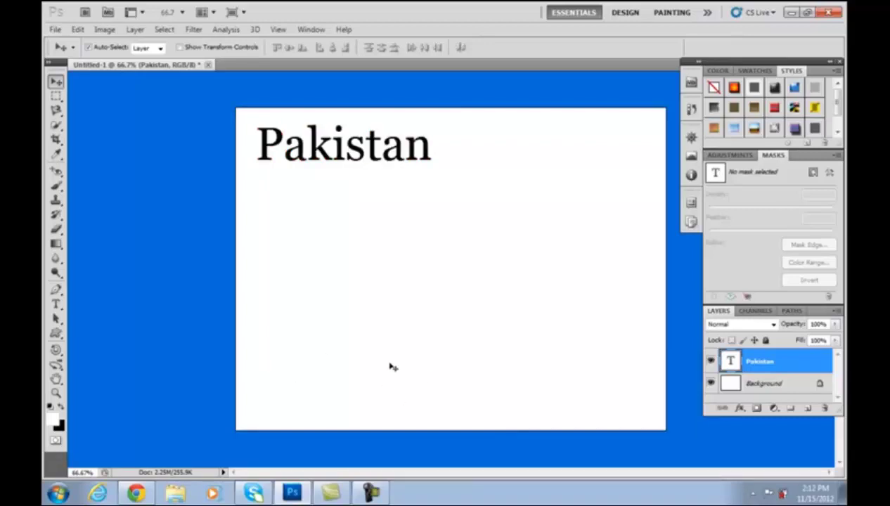
Step: Fill the Background layer black and Alt-drag a Pakistan copy beside the original
{"action": "left_click", "coordinate": [788, 391]}
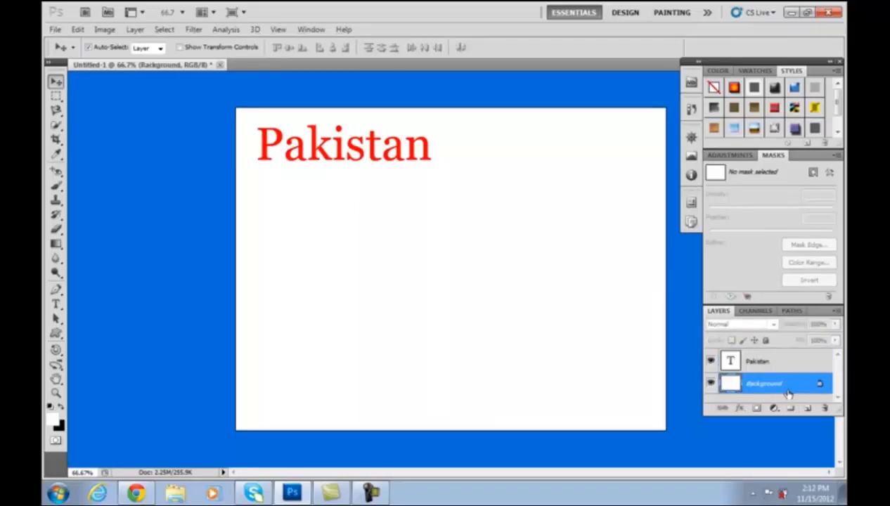
{"action": "left_click", "coordinate": [61, 407]}
{"action": "key", "text": "alt+BackSpace"}
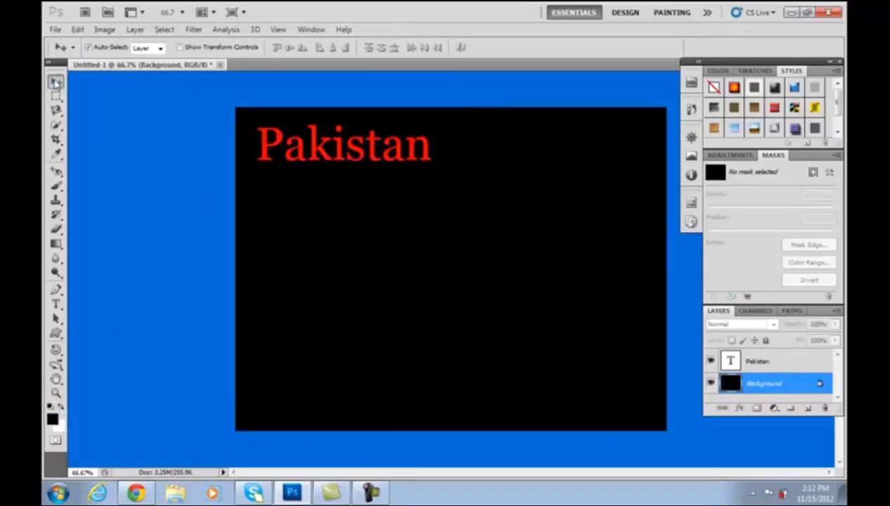
{"action": "left_click", "coordinate": [279, 138]}
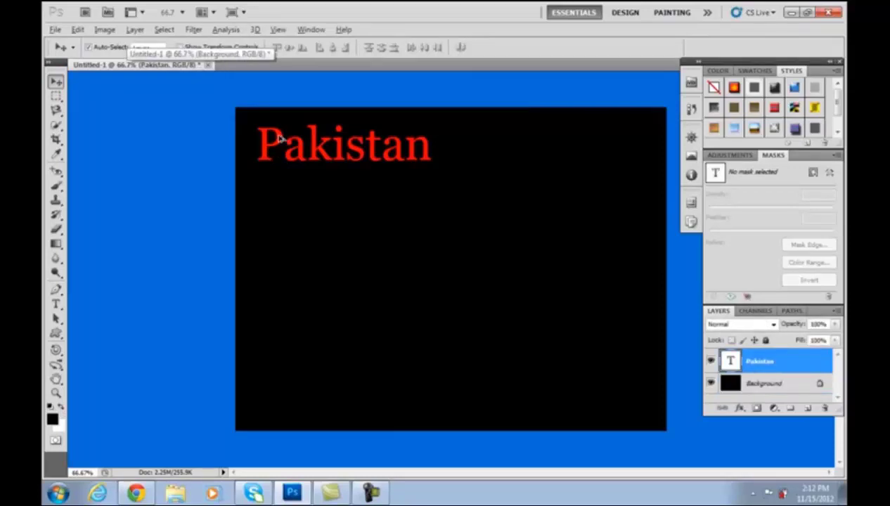
{"action": "mouse_move", "coordinate": [280, 138]}
{"action": "left_mouse_down"}
{"action": "mouse_move", "coordinate": [496, 156]}
{"action": "mouse_move", "coordinate": [473, 160]}
{"action": "mouse_move", "coordinate": [481, 159]}
{"action": "left_mouse_up"}
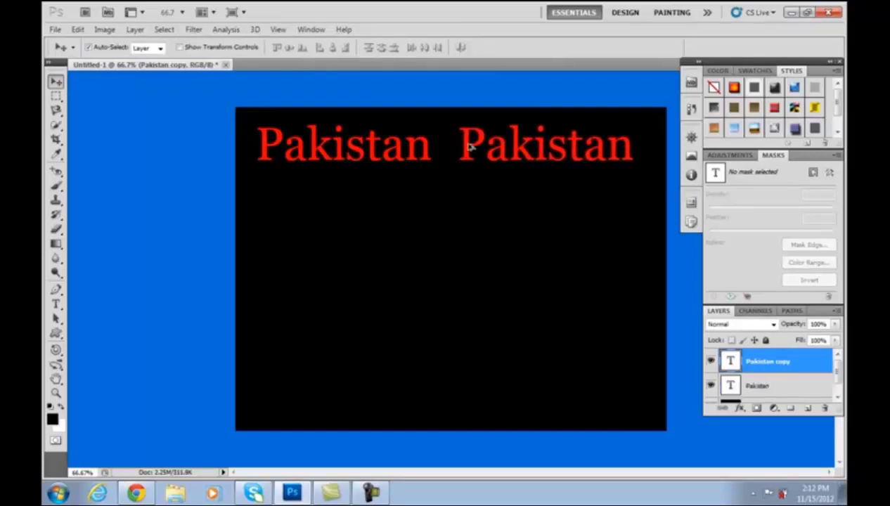
Step: Alt-drag the selected Pakistan pairs downward to build further rows of copies
{"action": "left_click", "coordinate": [416, 147]}
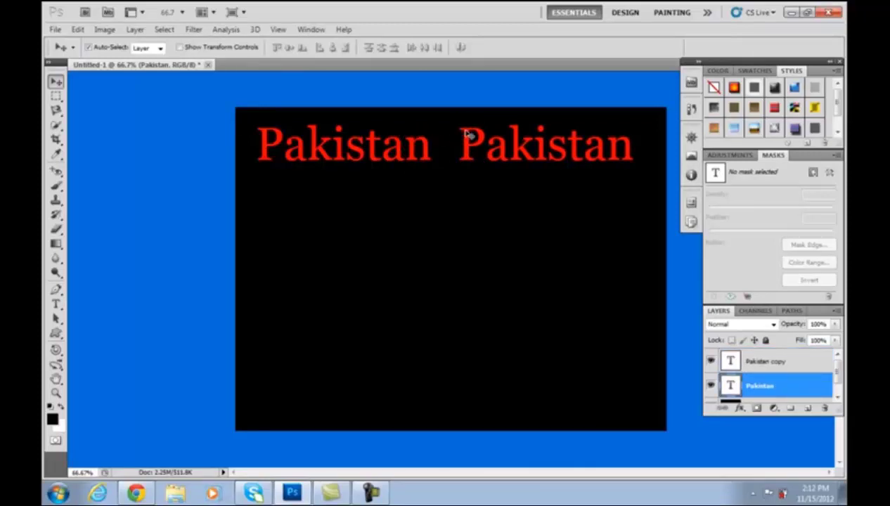
{"action": "left_click", "coordinate": [767, 362], "text": "shift"}
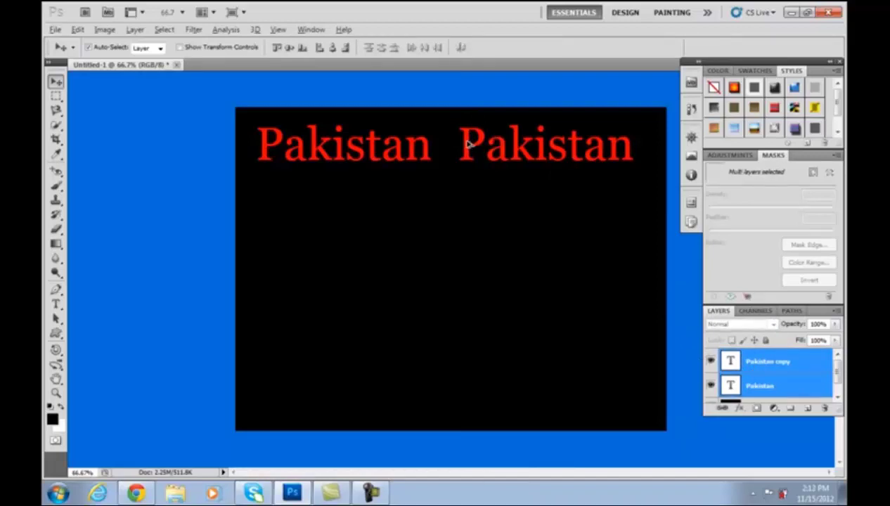
{"action": "left_click_drag", "start_coordinate": [468, 143], "coordinate": [472, 269]}
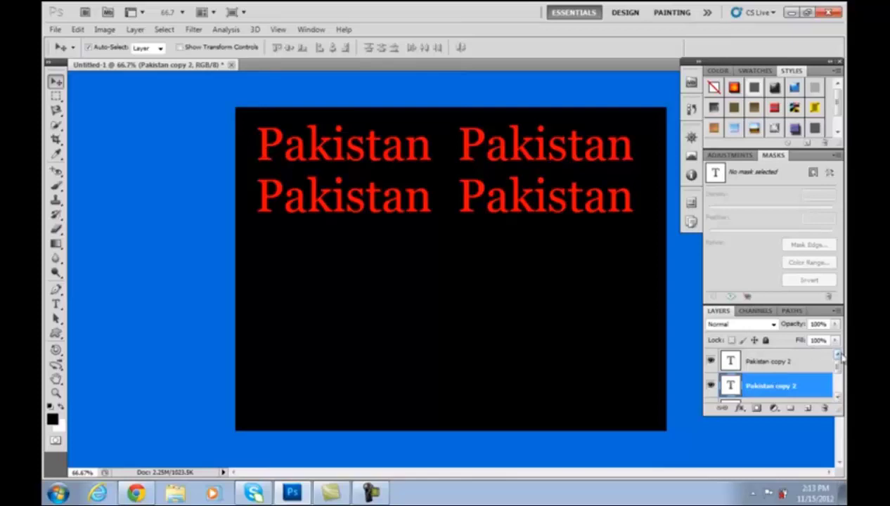
{"action": "left_click_drag", "start_coordinate": [841, 373], "coordinate": [842, 365]}
{"action": "left_click", "coordinate": [783, 361], "text": "shift"}
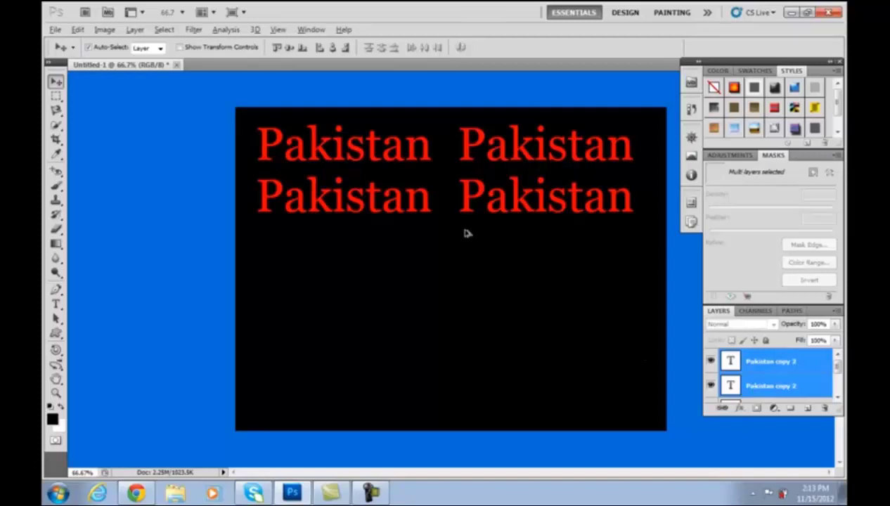
{"action": "left_click_drag", "start_coordinate": [468, 203], "coordinate": [473, 255]}
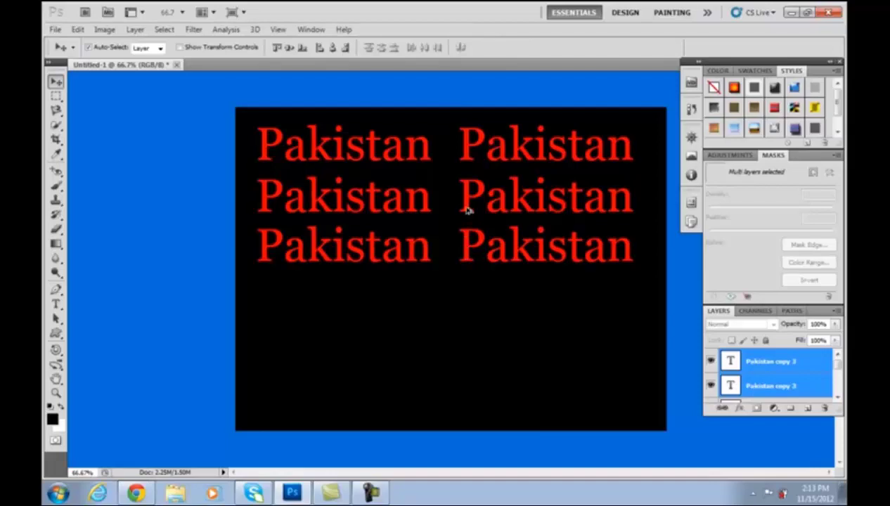
{"action": "left_click_drag", "start_coordinate": [468, 211], "coordinate": [468, 338]}
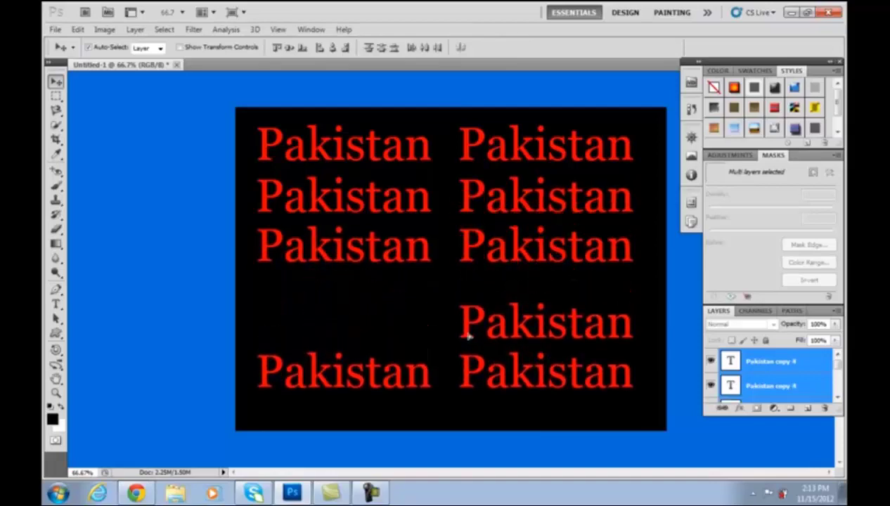
{"action": "left_click_drag", "start_coordinate": [467, 338], "coordinate": [471, 314]}
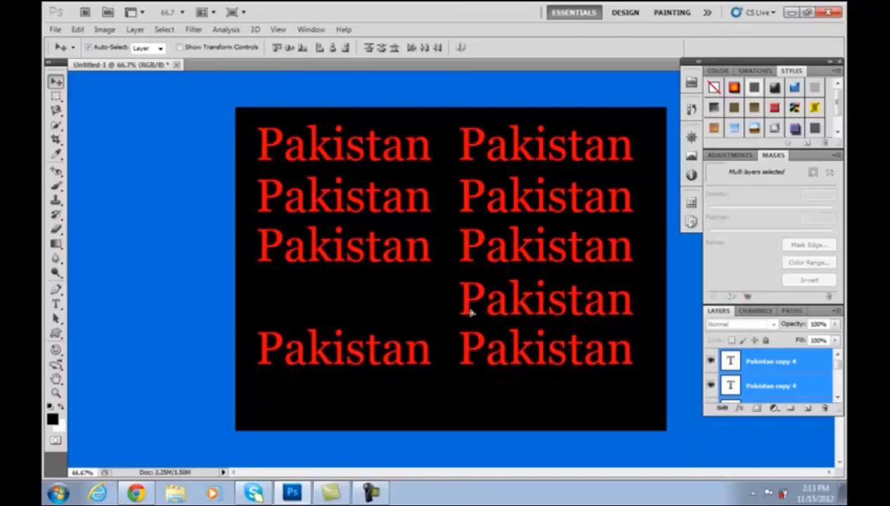
Step: Move the stray Pakistan copy 4 into the empty left-column spot
{"action": "left_click", "coordinate": [425, 320]}
{"action": "left_click", "coordinate": [466, 303]}
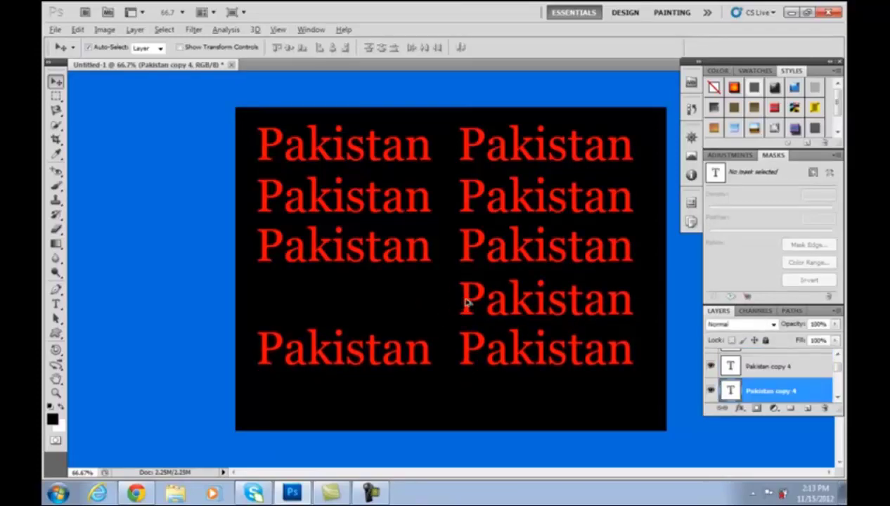
{"action": "left_click", "coordinate": [464, 299]}
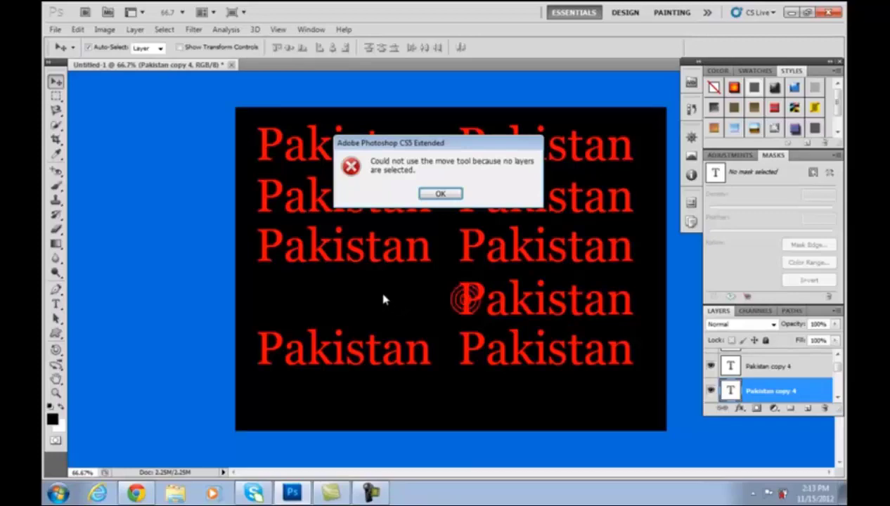
{"action": "left_click", "coordinate": [447, 193]}
{"action": "left_click", "coordinate": [465, 301]}
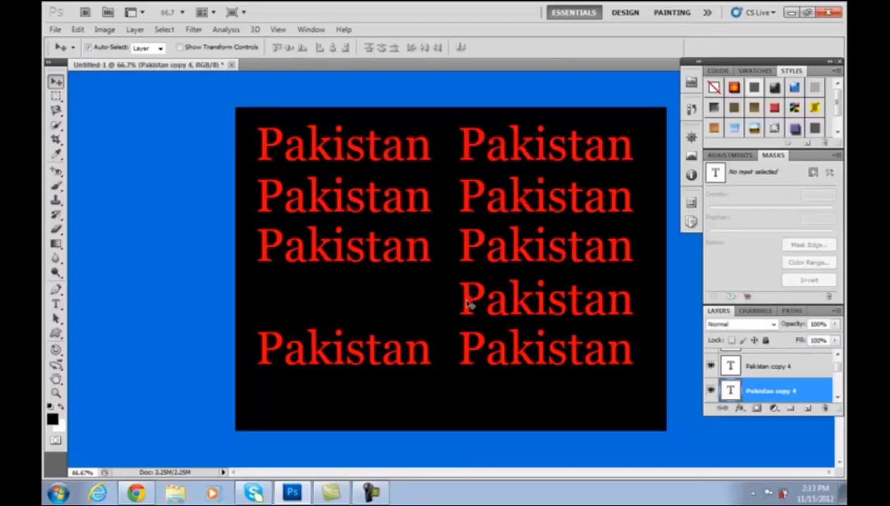
{"action": "left_click_drag", "start_coordinate": [466, 303], "coordinate": [266, 300]}
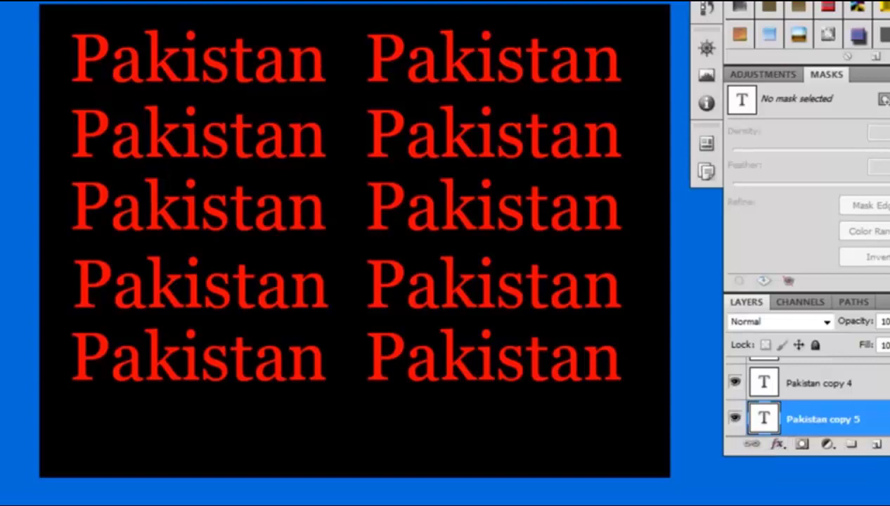
Step: Enlarge the Layers panel, select the original Pakistan layer, and open its fx effects list
{"action": "left_click_drag", "start_coordinate": [809, 456], "coordinate": [809, 504]}
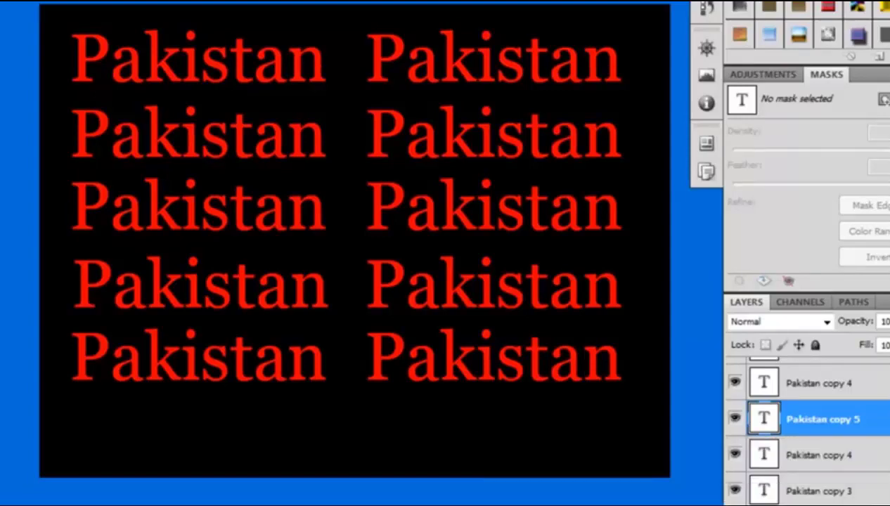
{"action": "scroll", "coordinate": [802, 429], "scroll_direction": "down", "scroll_amount": 5}
{"action": "scroll", "coordinate": [802, 429], "scroll_direction": "up", "scroll_amount": 4}
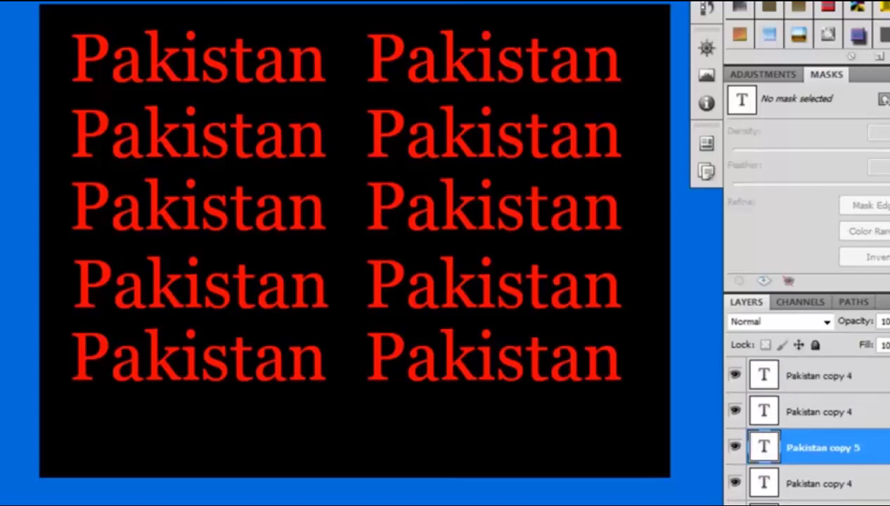
{"action": "scroll", "coordinate": [801, 429], "scroll_direction": "down", "scroll_amount": 4}
{"action": "scroll", "coordinate": [802, 429], "scroll_direction": "up", "scroll_amount": 3}
{"action": "scroll", "coordinate": [802, 429], "scroll_direction": "down", "scroll_amount": 3}
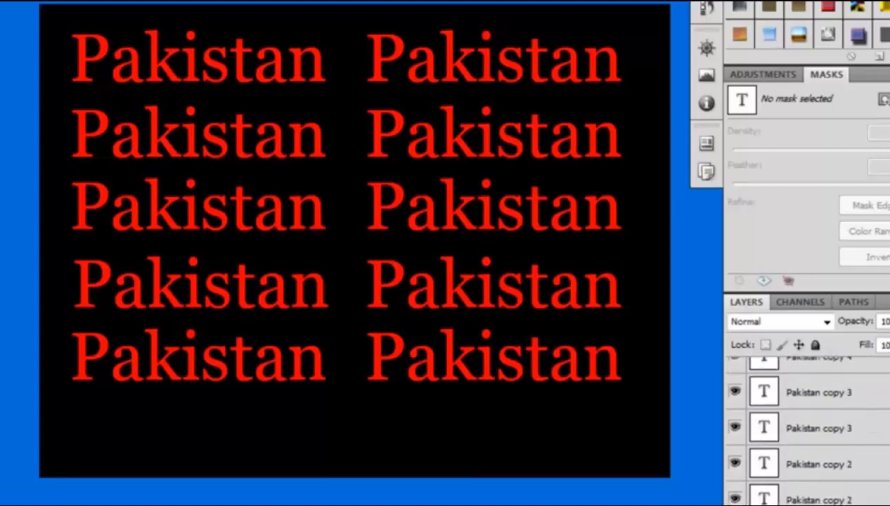
{"action": "scroll", "coordinate": [802, 429], "scroll_direction": "down", "scroll_amount": 2}
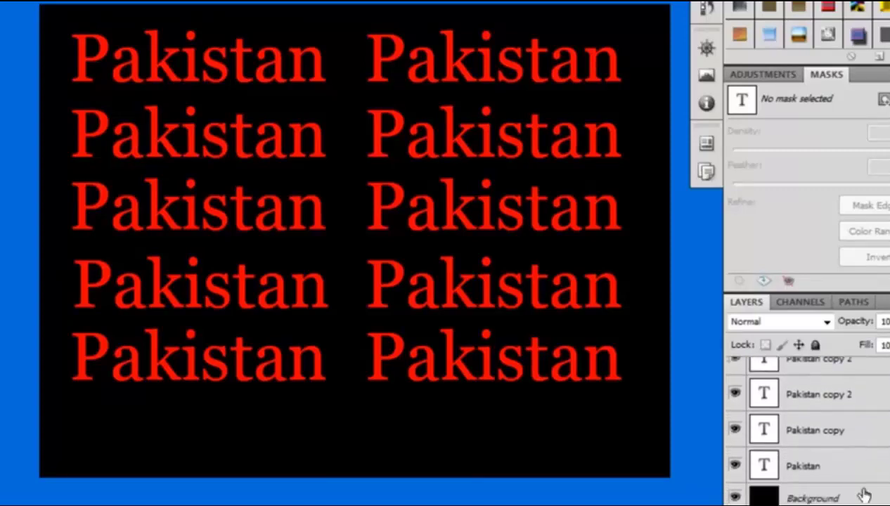
{"action": "left_click", "coordinate": [827, 466]}
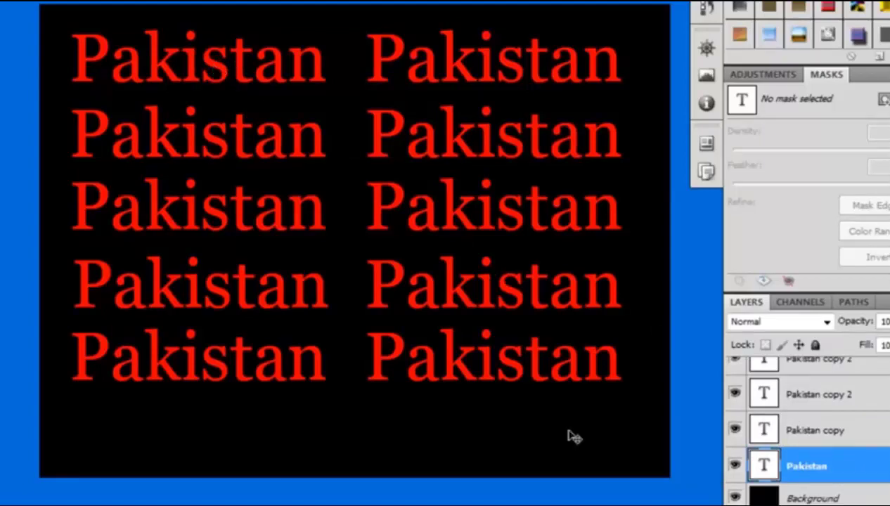
{"action": "left_click", "coordinate": [760, 503]}
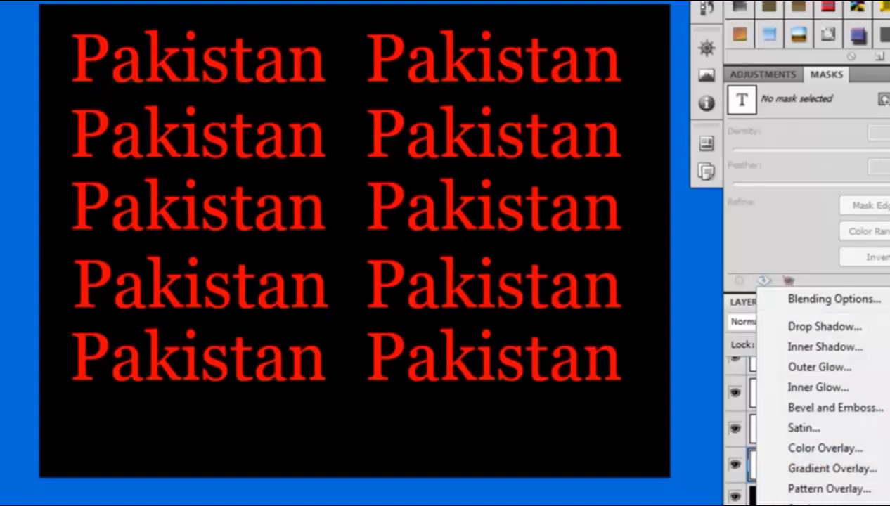
Step: In Blending Options, preview Drop Shadow, Inner Shadow, Outer Glow, Inner Glow and Bevel and Emboss
{"action": "left_click", "coordinate": [837, 304]}
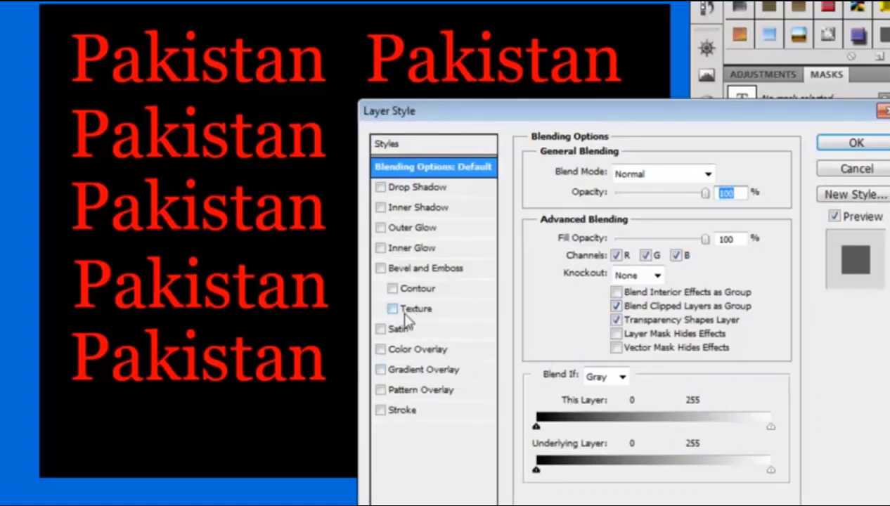
{"action": "left_click", "coordinate": [402, 189]}
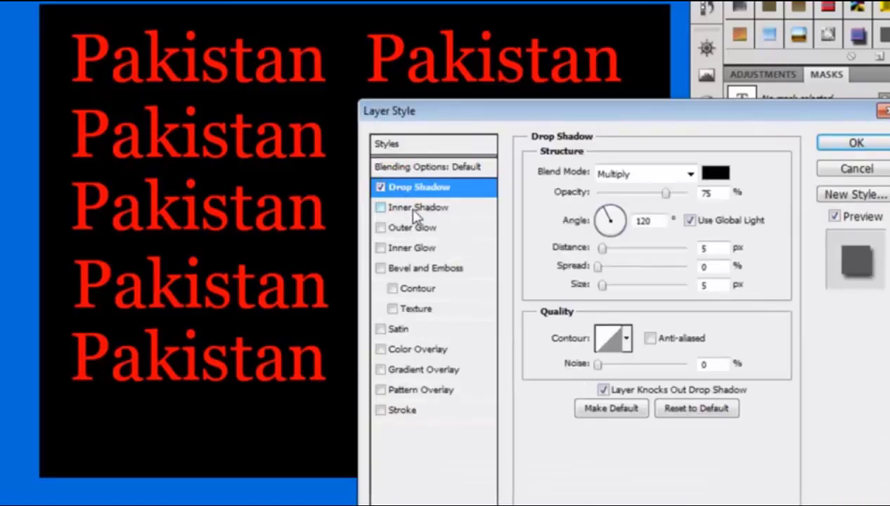
{"action": "left_click", "coordinate": [412, 209]}
{"action": "left_click", "coordinate": [415, 227]}
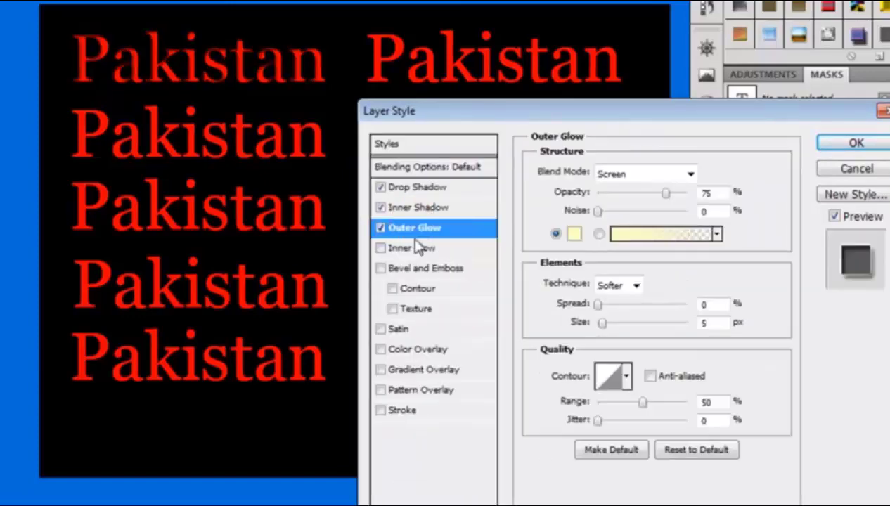
{"action": "left_click", "coordinate": [419, 248]}
{"action": "left_click", "coordinate": [421, 270]}
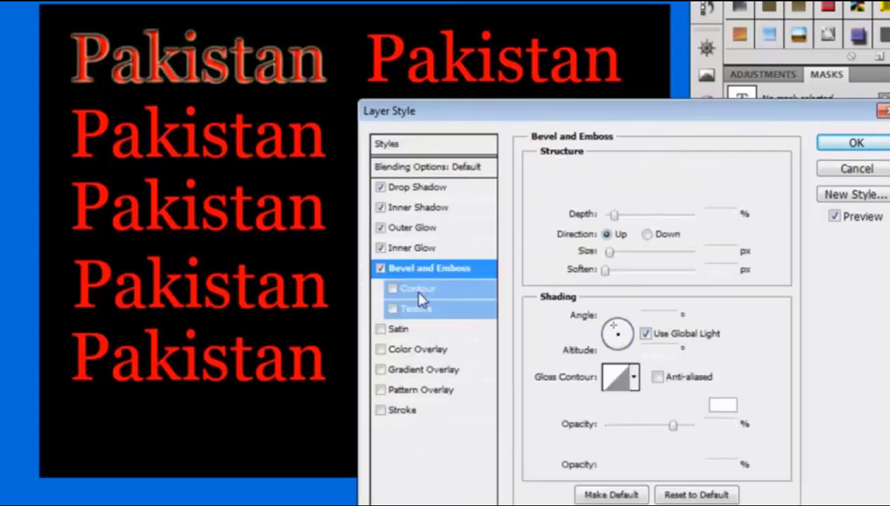
Step: Preview Satin, Color Overlay, Gradient Overlay and Stroke, then cancel without keeping any
{"action": "left_click", "coordinate": [415, 329]}
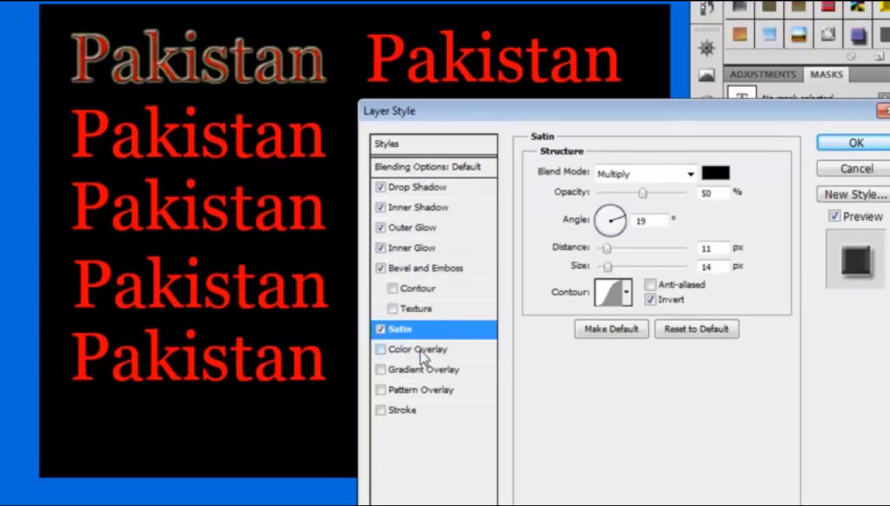
{"action": "left_click", "coordinate": [418, 350]}
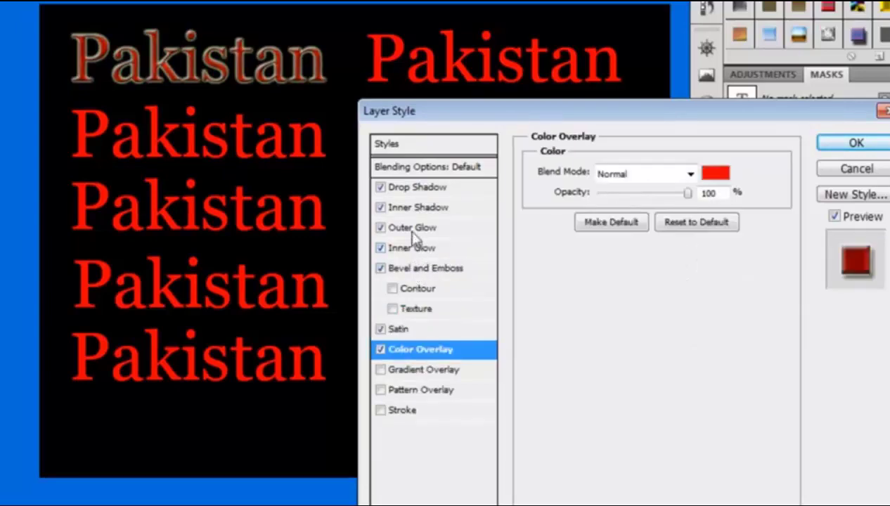
{"action": "left_click", "coordinate": [420, 372]}
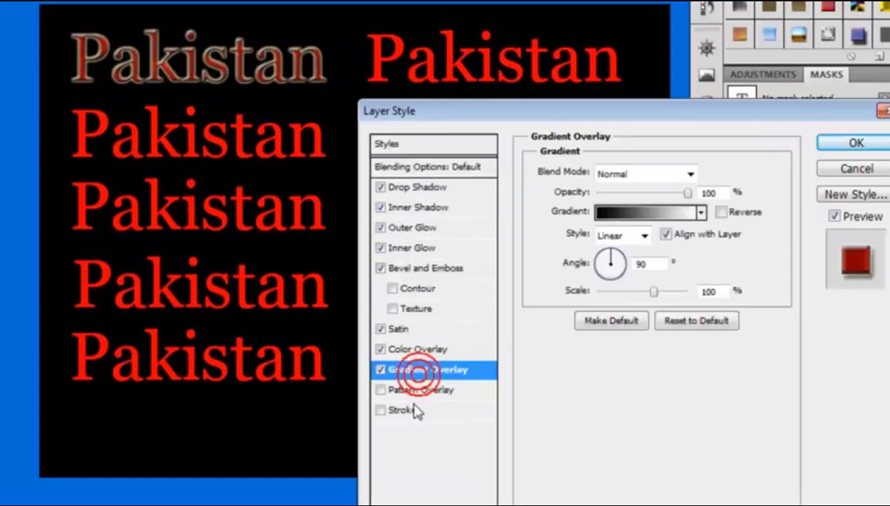
{"action": "left_click", "coordinate": [413, 410]}
{"action": "left_click", "coordinate": [864, 171]}
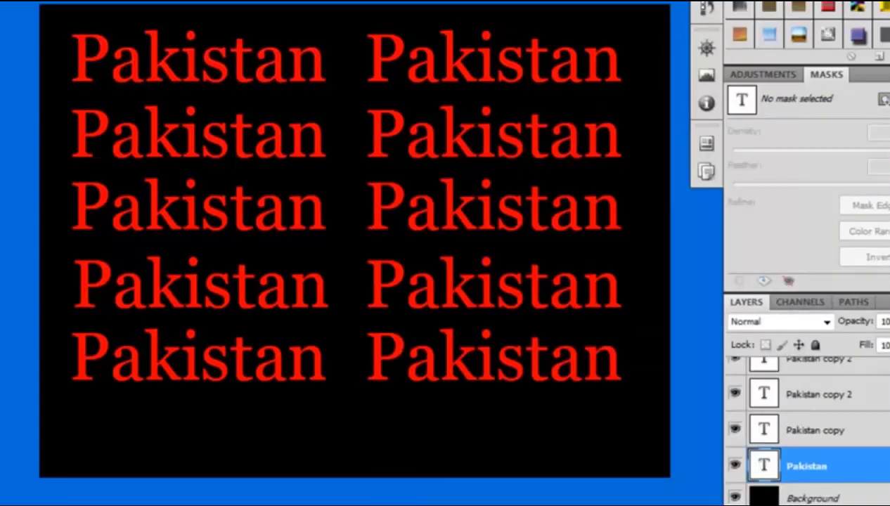
{"action": "left_click", "coordinate": [787, 501]}
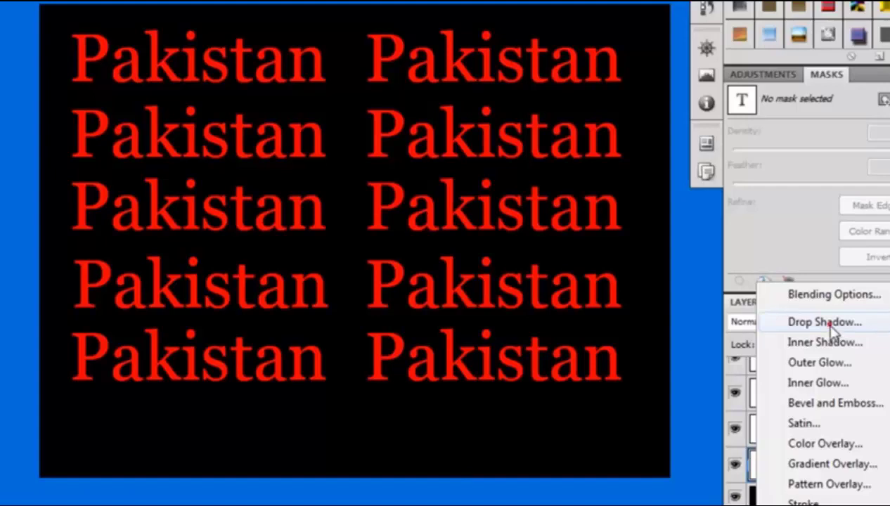
Step: Add a Drop Shadow to the top-left Pakistan at 100% opacity with Normal blend mode
{"action": "left_click", "coordinate": [829, 322]}
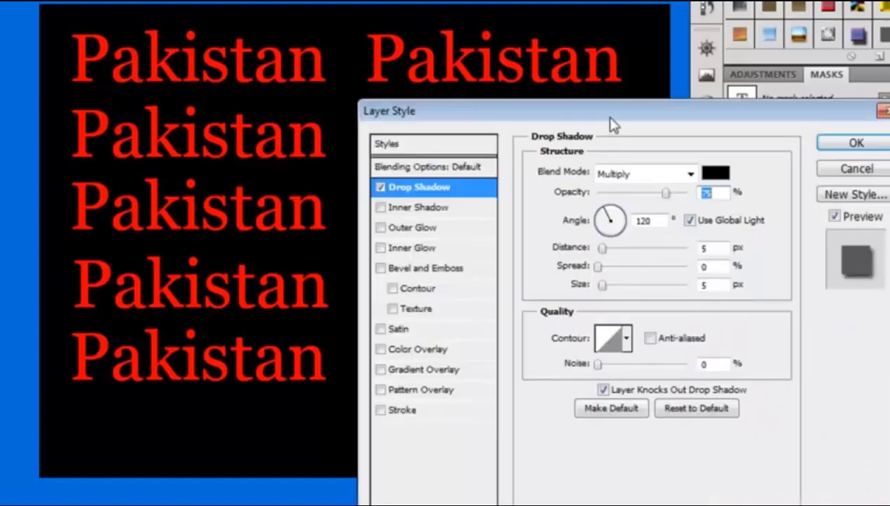
{"action": "left_click_drag", "start_coordinate": [611, 113], "coordinate": [633, 39]}
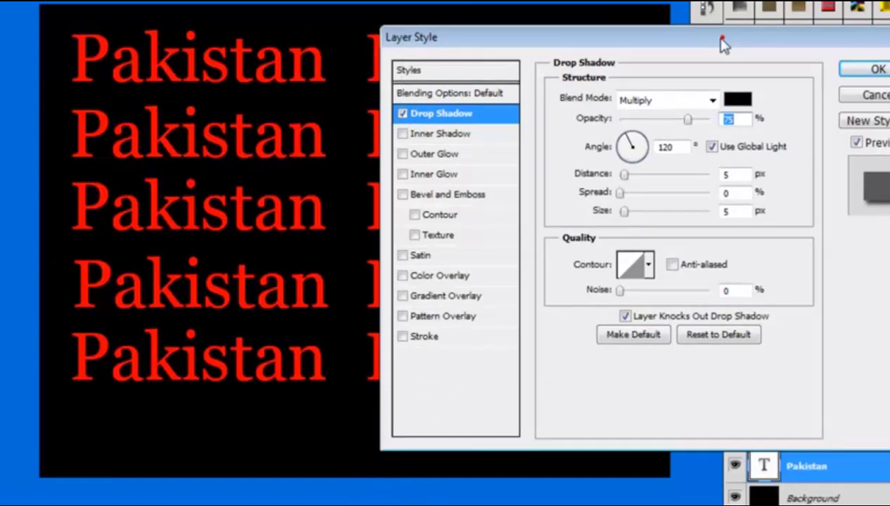
{"action": "left_click_drag", "start_coordinate": [724, 43], "coordinate": [709, 31]}
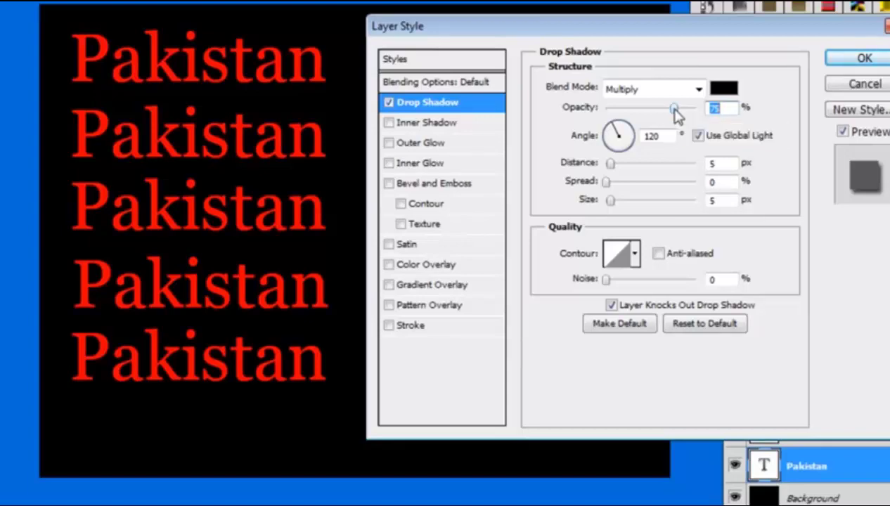
{"action": "left_click_drag", "start_coordinate": [673, 109], "coordinate": [717, 124]}
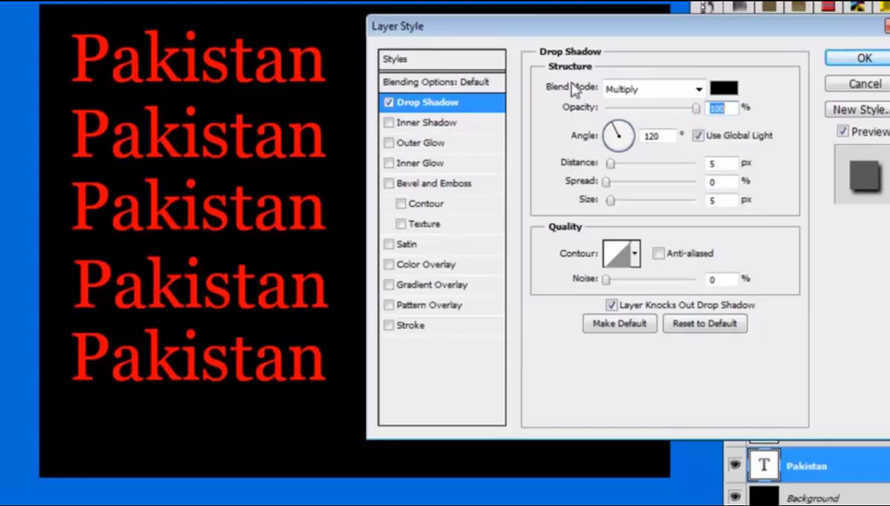
{"action": "left_click", "coordinate": [667, 89]}
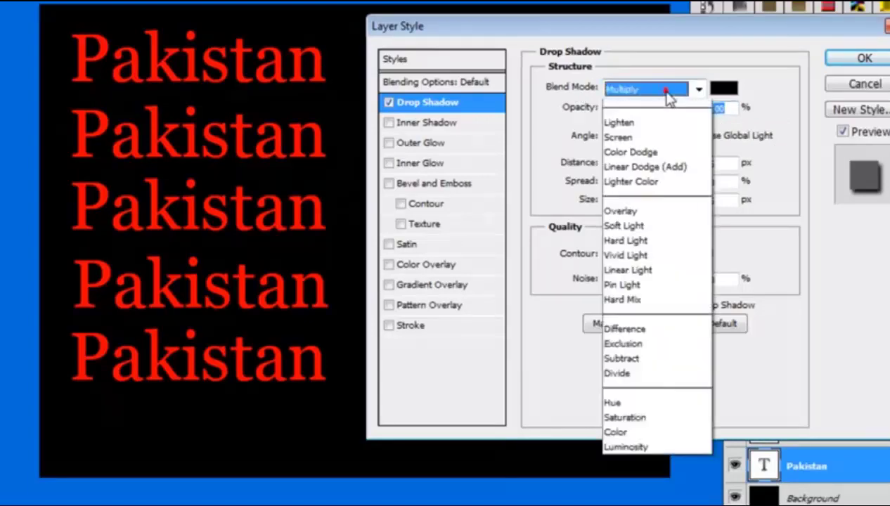
{"action": "left_click", "coordinate": [665, 108]}
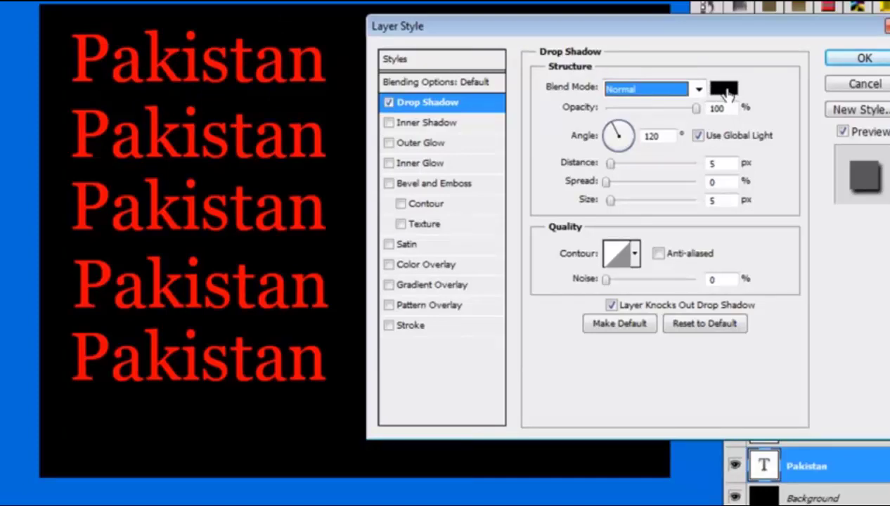
{"action": "left_click", "coordinate": [724, 89]}
Step: Set the drop shadow colour to white (ffffff), with distance 7 px, spread 16% and size 10 px
{"action": "left_click_drag", "start_coordinate": [545, 332], "coordinate": [441, 163]}
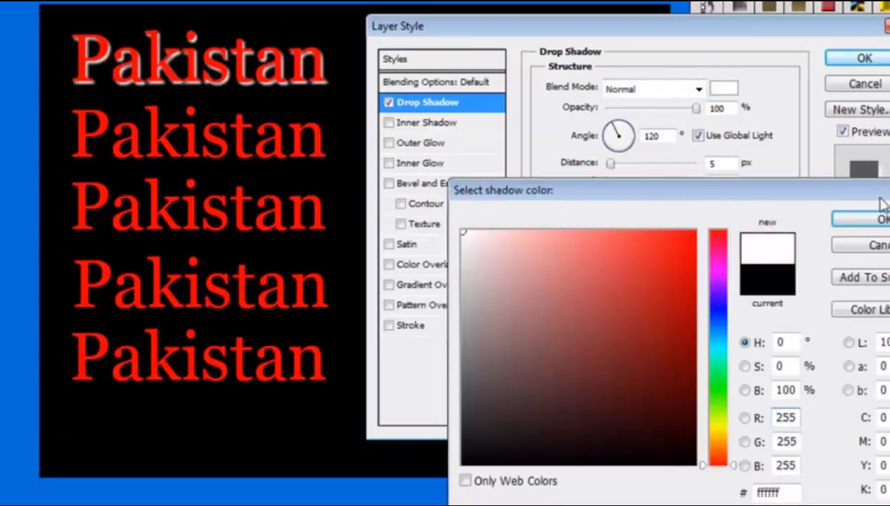
{"action": "left_click", "coordinate": [876, 220]}
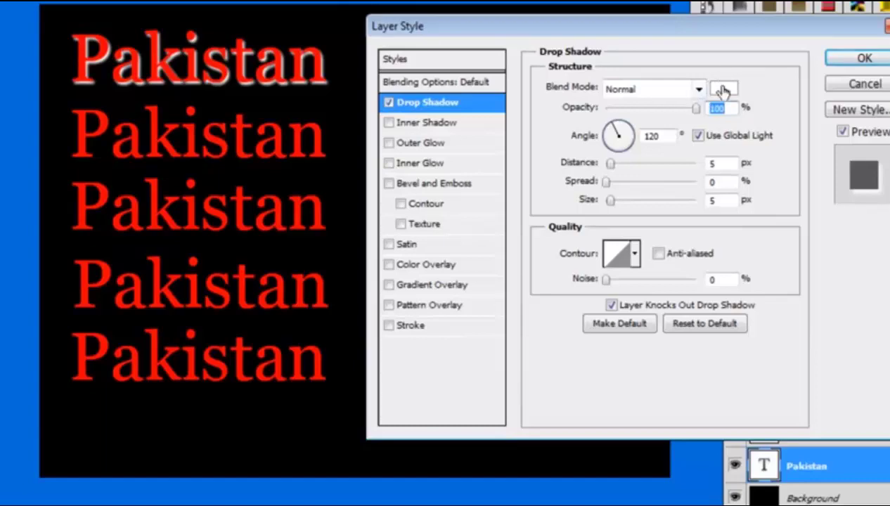
{"action": "left_click", "coordinate": [619, 164]}
{"action": "mouse_move", "coordinate": [629, 166]}
{"action": "left_mouse_down"}
{"action": "mouse_move", "coordinate": [637, 166]}
{"action": "mouse_move", "coordinate": [616, 167]}
{"action": "left_mouse_up"}
{"action": "left_click", "coordinate": [619, 164]}
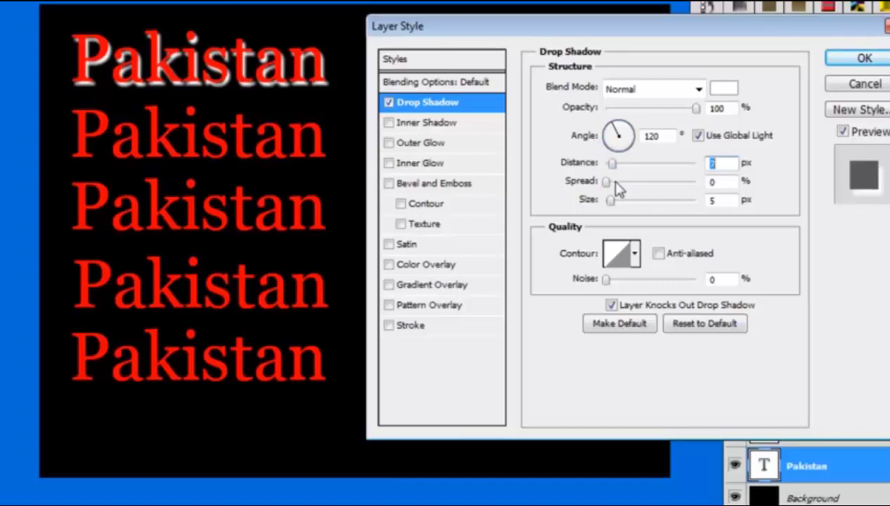
{"action": "mouse_move", "coordinate": [607, 183]}
{"action": "left_mouse_down"}
{"action": "mouse_move", "coordinate": [620, 184]}
{"action": "mouse_move", "coordinate": [616, 201]}
{"action": "mouse_move", "coordinate": [640, 210]}
{"action": "mouse_move", "coordinate": [606, 207]}
{"action": "mouse_move", "coordinate": [618, 208]}
{"action": "left_mouse_up"}
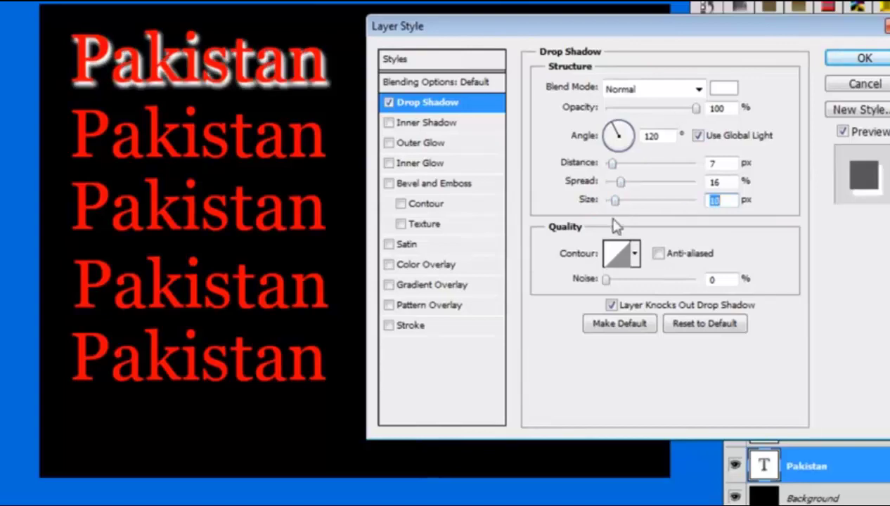
Step: Preview several shadow contour presets, then return to the Linear contour
{"action": "left_click", "coordinate": [632, 255]}
{"action": "left_click", "coordinate": [614, 295]}
{"action": "left_click", "coordinate": [595, 316]}
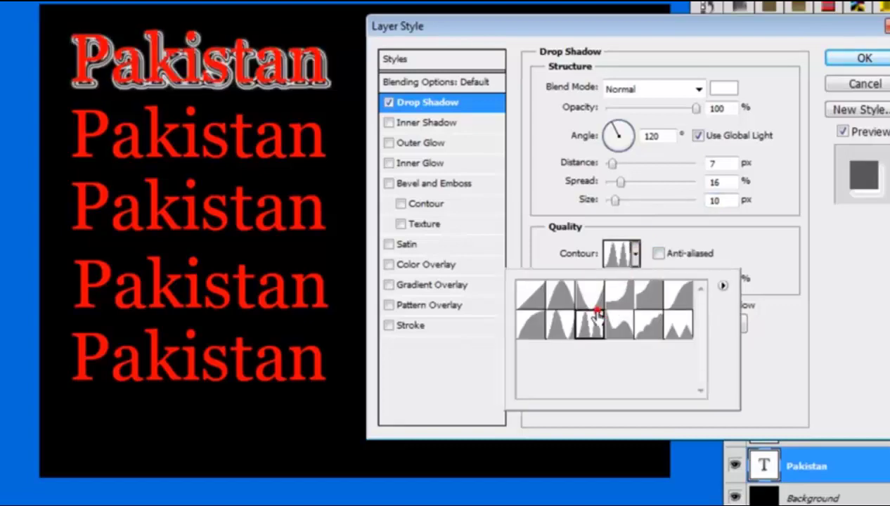
{"action": "left_click", "coordinate": [562, 322]}
{"action": "left_click", "coordinate": [532, 327]}
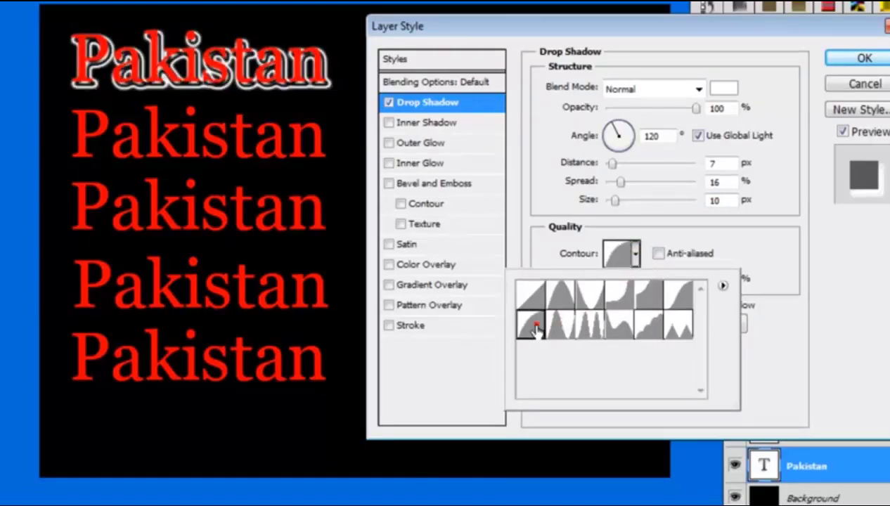
{"action": "left_click", "coordinate": [610, 323]}
{"action": "left_click", "coordinate": [650, 323]}
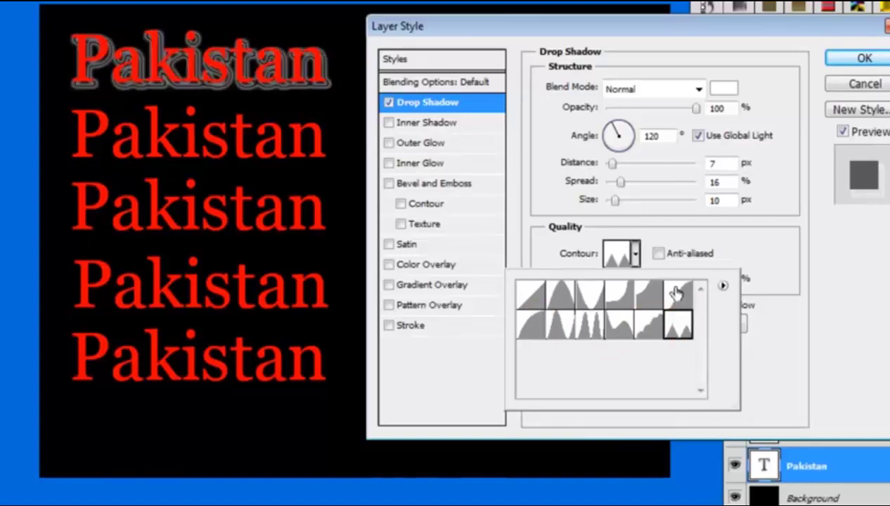
{"action": "left_click", "coordinate": [677, 293]}
{"action": "left_click", "coordinate": [648, 294]}
{"action": "left_click", "coordinate": [619, 294]}
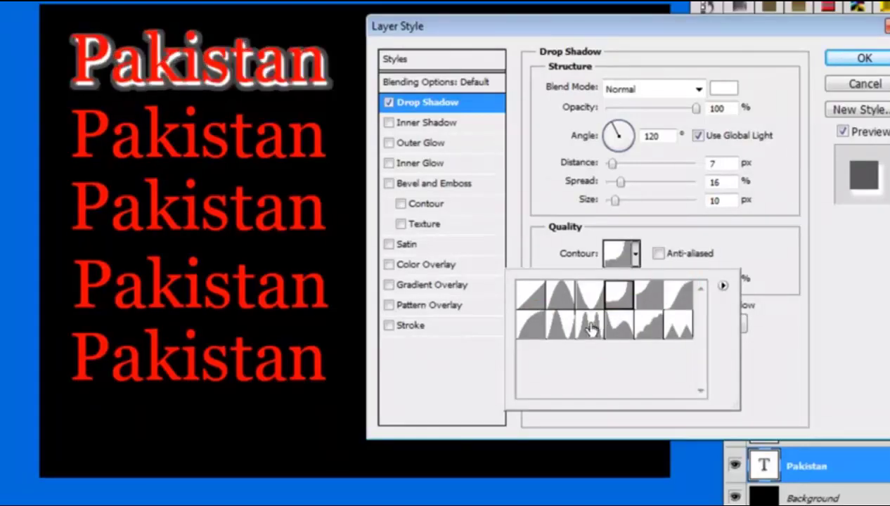
{"action": "left_click", "coordinate": [590, 325]}
{"action": "left_click", "coordinate": [559, 325]}
{"action": "left_click", "coordinate": [531, 326]}
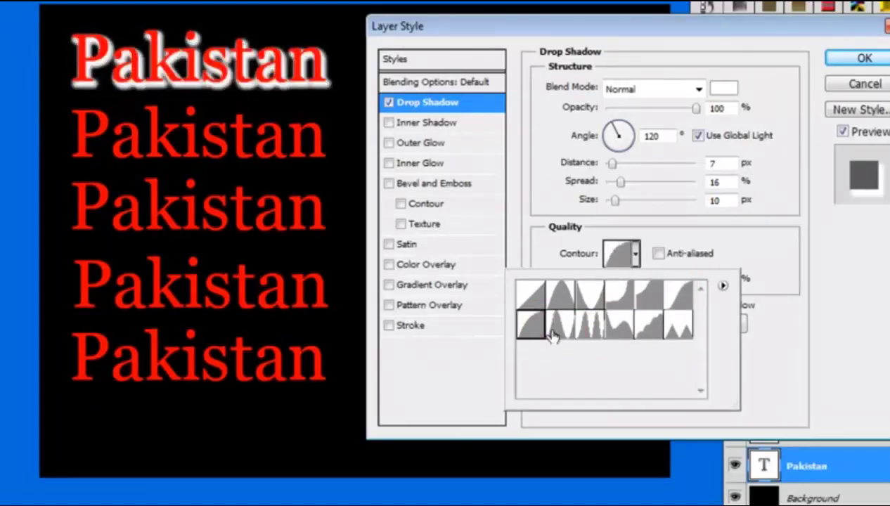
{"action": "left_click", "coordinate": [531, 294]}
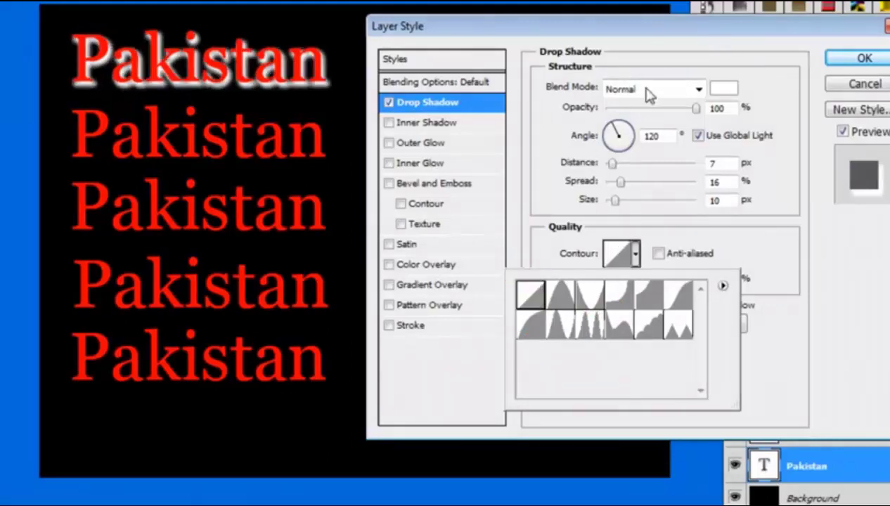
{"action": "left_click", "coordinate": [529, 180]}
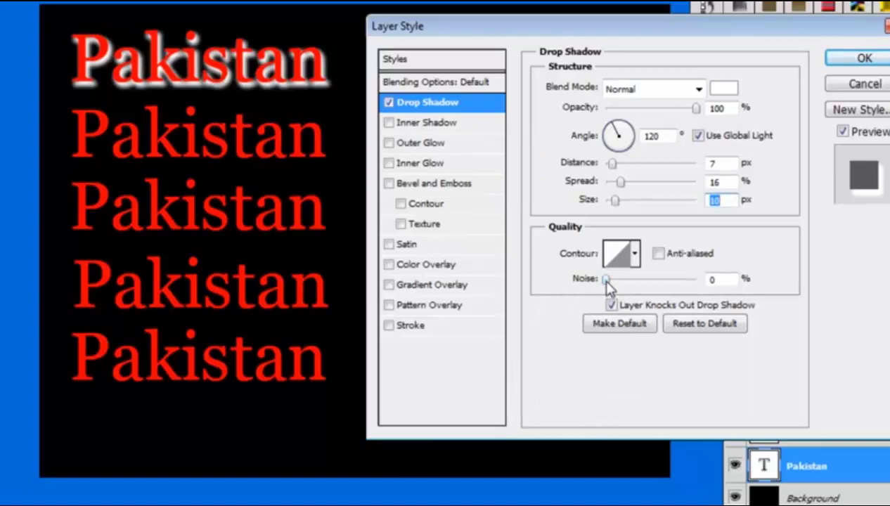
Step: Test the shadow noise, set it back to 0%, and confirm the drop shadow
{"action": "left_click_drag", "start_coordinate": [606, 280], "coordinate": [641, 290]}
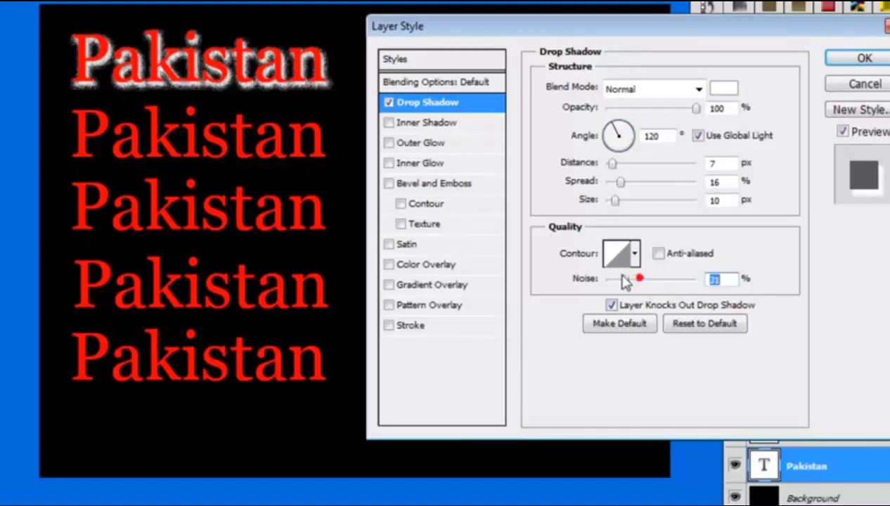
{"action": "mouse_move", "coordinate": [640, 280]}
{"action": "left_mouse_down"}
{"action": "mouse_move", "coordinate": [607, 280]}
{"action": "mouse_move", "coordinate": [654, 282]}
{"action": "mouse_move", "coordinate": [585, 284]}
{"action": "left_mouse_up"}
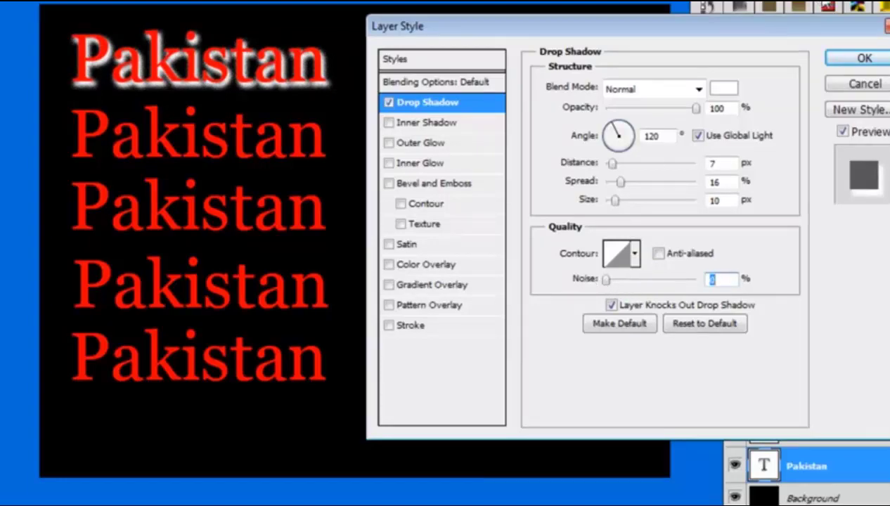
{"action": "left_click", "coordinate": [853, 62]}
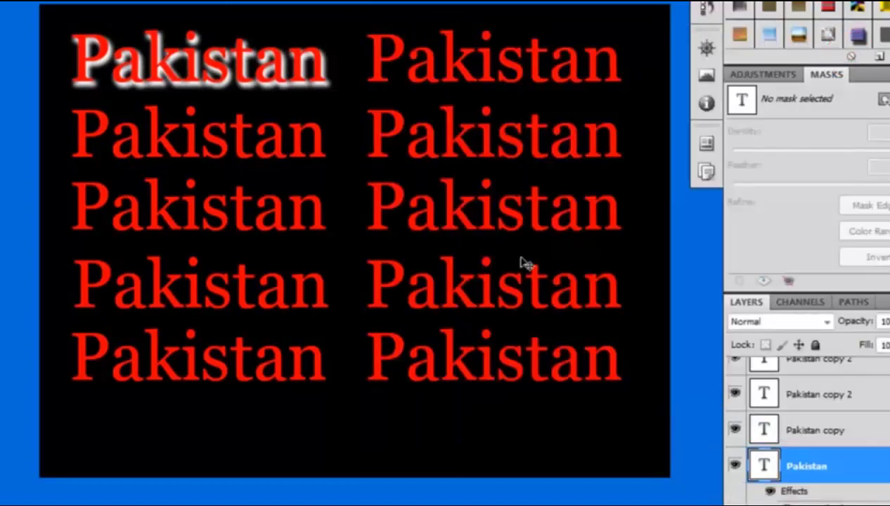
Step: Select the top-right Pakistan copy layer and add an Inner Shadow effect
{"action": "left_click", "coordinate": [397, 49]}
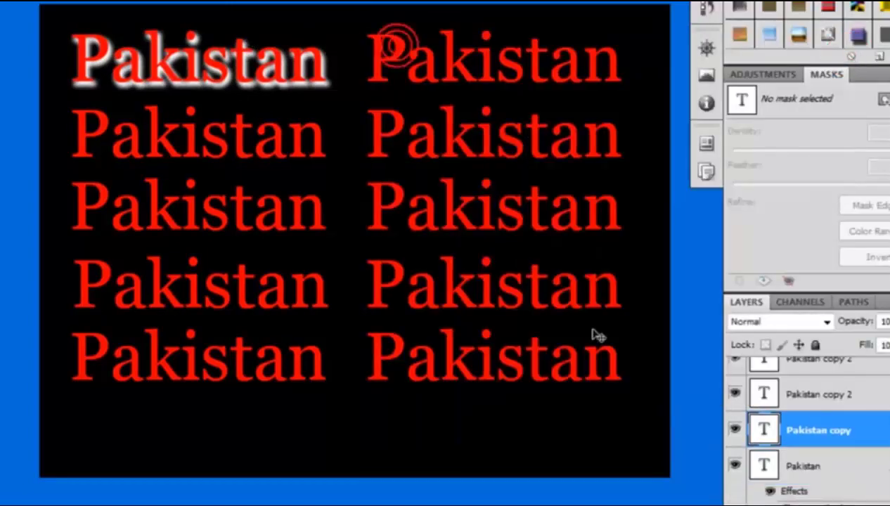
{"action": "left_click", "coordinate": [758, 503]}
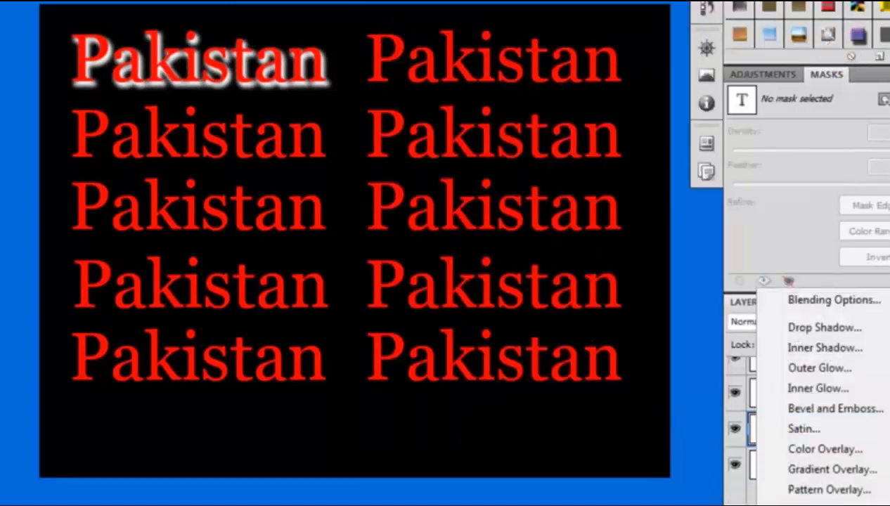
{"action": "left_click", "coordinate": [832, 349]}
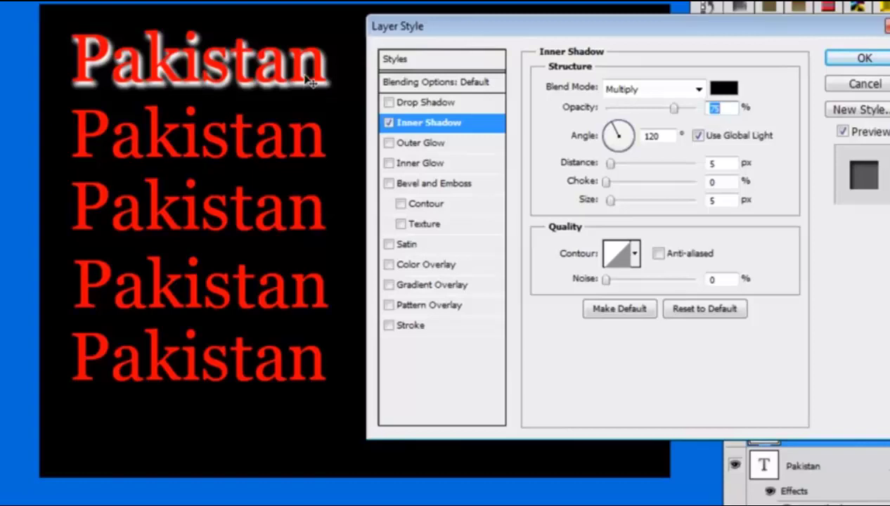
Step: Move the Layer Style dialog down and set the inner shadow to Normal blending at 100% opacity
{"action": "left_click_drag", "start_coordinate": [496, 37], "coordinate": [499, 156]}
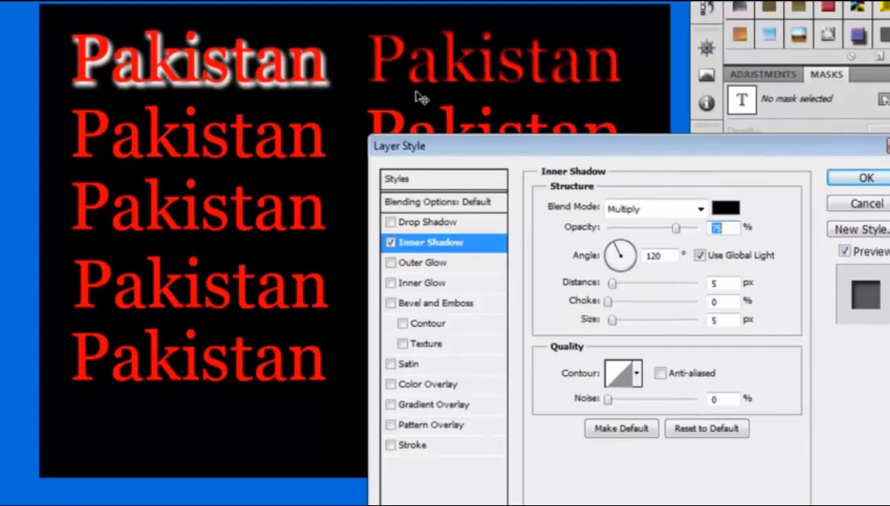
{"action": "left_click", "coordinate": [686, 209]}
{"action": "left_click", "coordinate": [633, 2]}
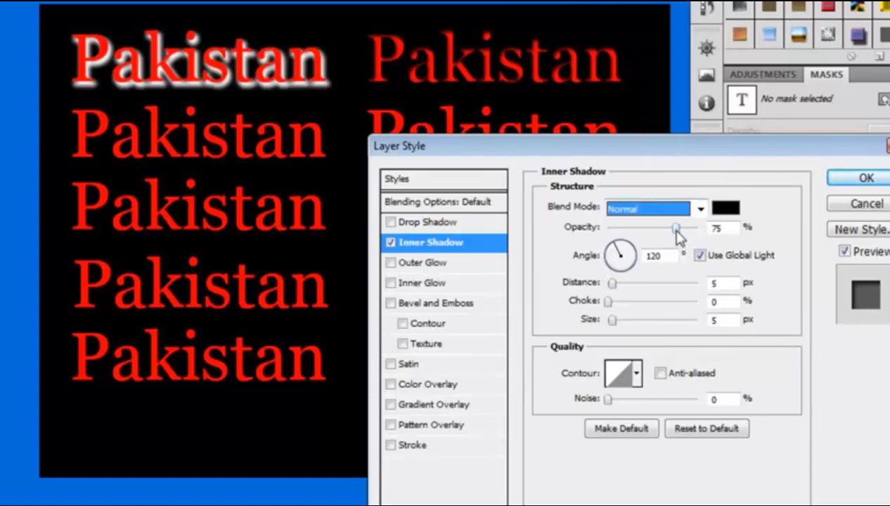
{"action": "left_click_drag", "start_coordinate": [677, 235], "coordinate": [698, 232]}
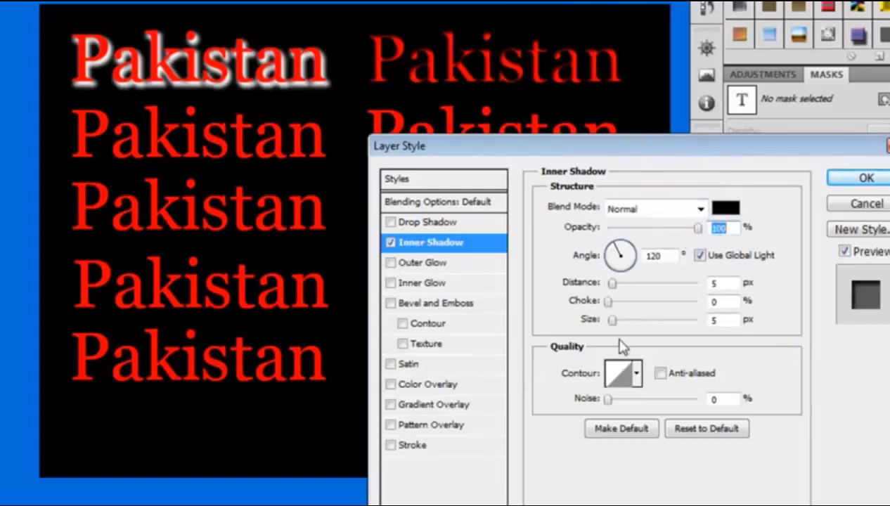
Step: Make the inner shadow colour white and set its distance to 11 px
{"action": "left_click", "coordinate": [724, 207]}
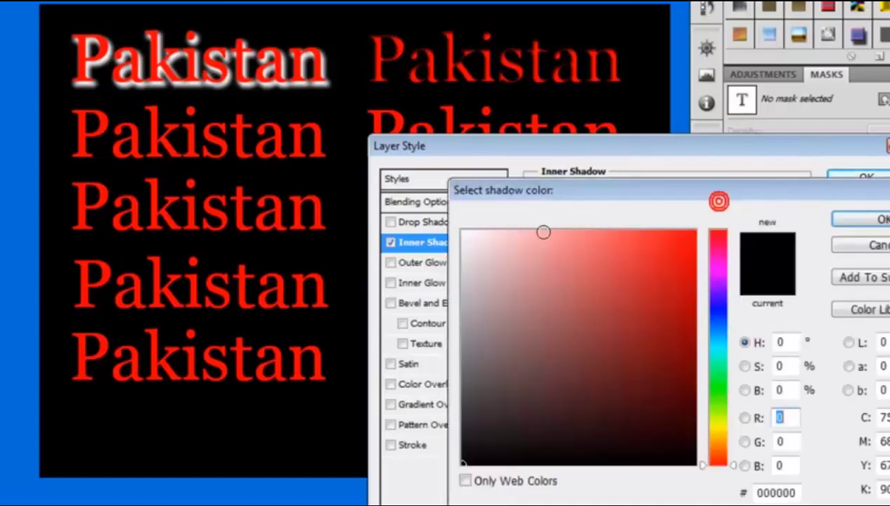
{"action": "left_click_drag", "start_coordinate": [509, 242], "coordinate": [462, 231]}
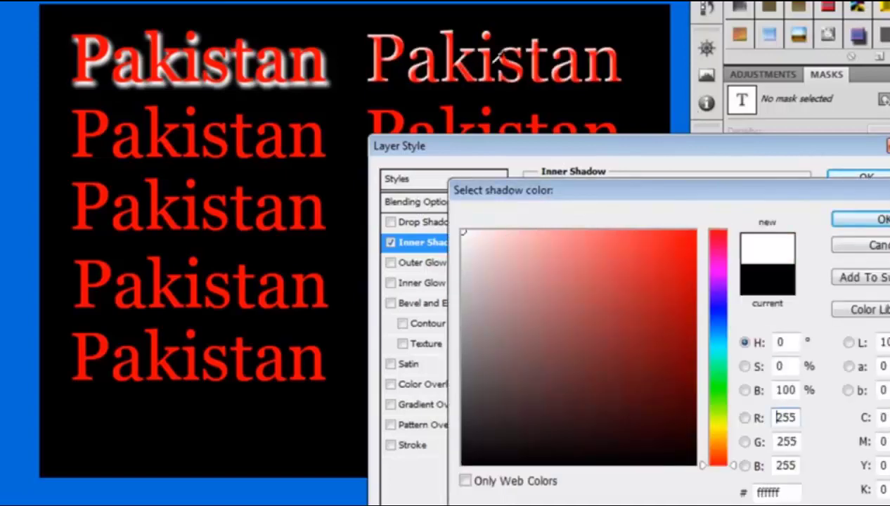
{"action": "left_click", "coordinate": [866, 219]}
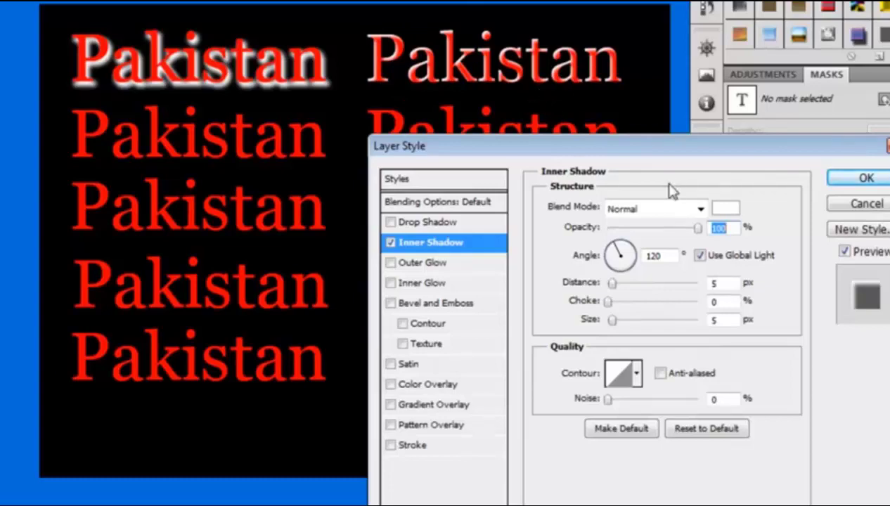
{"action": "left_click", "coordinate": [622, 285]}
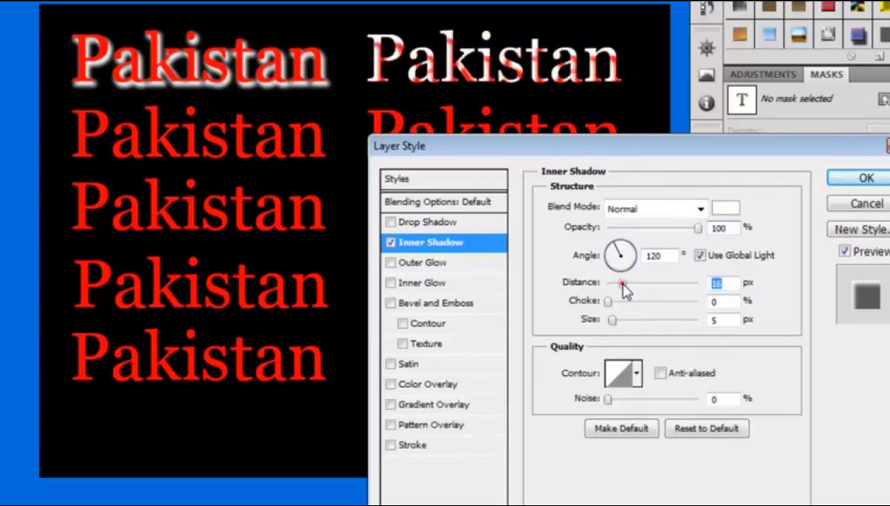
{"action": "left_click_drag", "start_coordinate": [628, 284], "coordinate": [676, 284]}
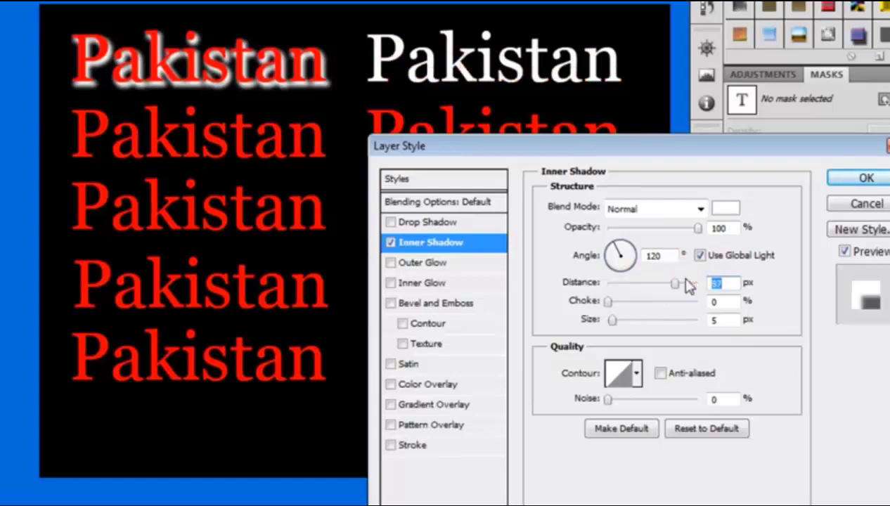
{"action": "left_click", "coordinate": [625, 285]}
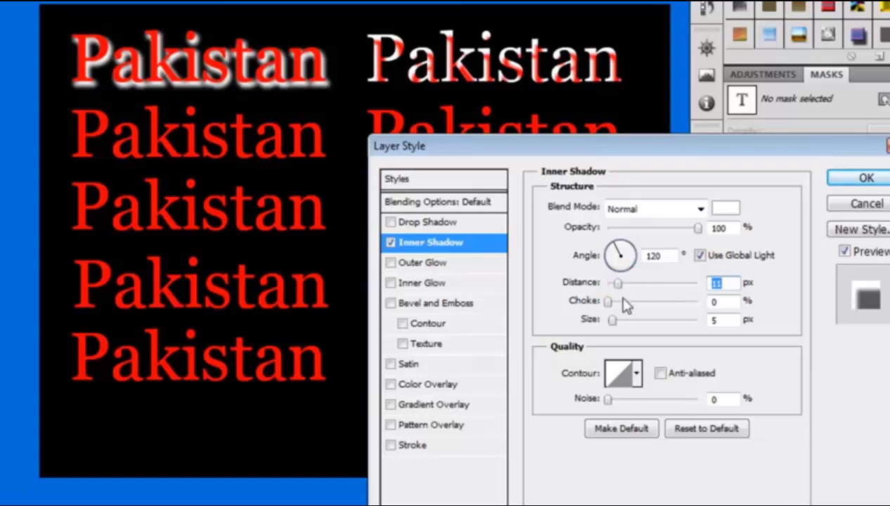
Step: Set inner shadow choke 9%, size 4 px and noise 100%, keeping the default contour, and apply it
{"action": "left_click", "coordinate": [614, 303]}
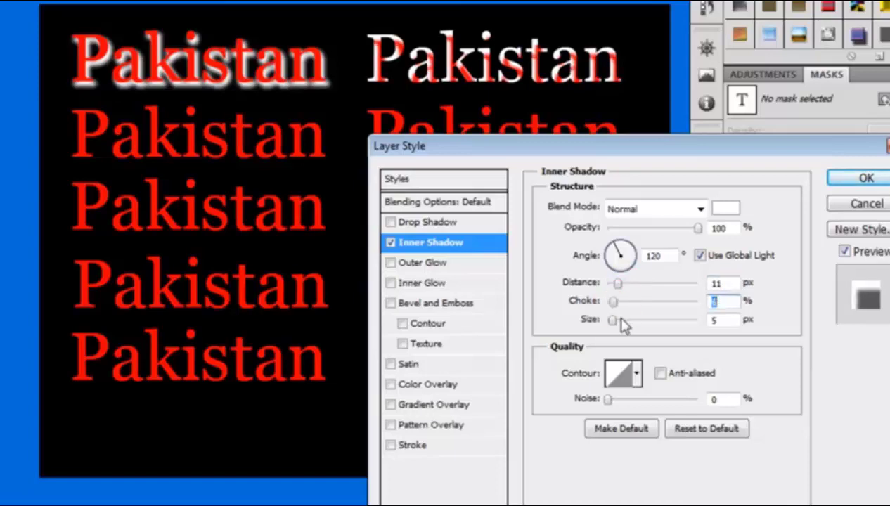
{"action": "left_click_drag", "start_coordinate": [616, 303], "coordinate": [625, 307]}
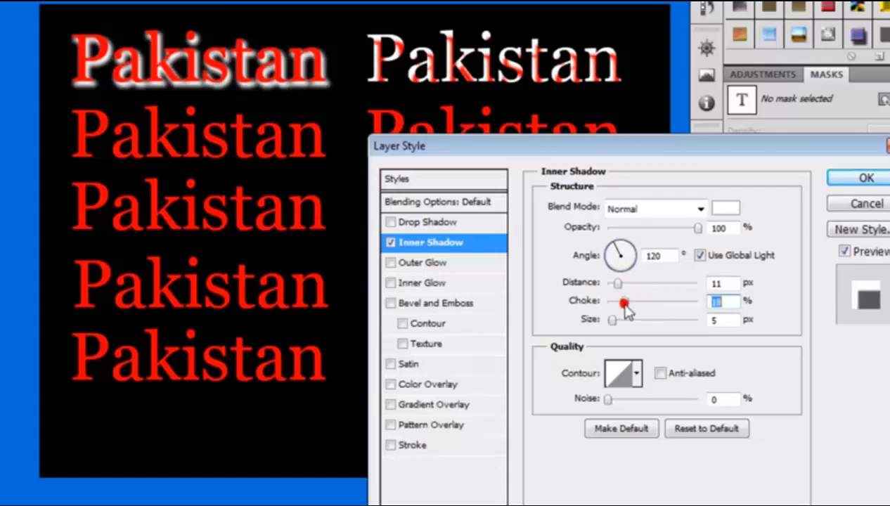
{"action": "mouse_move", "coordinate": [622, 320]}
{"action": "left_mouse_down"}
{"action": "mouse_move", "coordinate": [632, 322]}
{"action": "mouse_move", "coordinate": [611, 320]}
{"action": "left_mouse_up"}
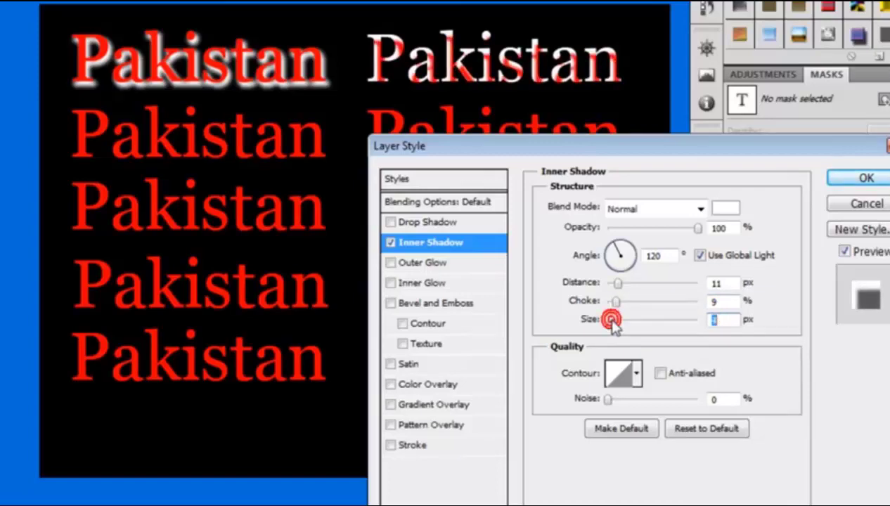
{"action": "left_click", "coordinate": [637, 379]}
{"action": "left_click", "coordinate": [775, 372]}
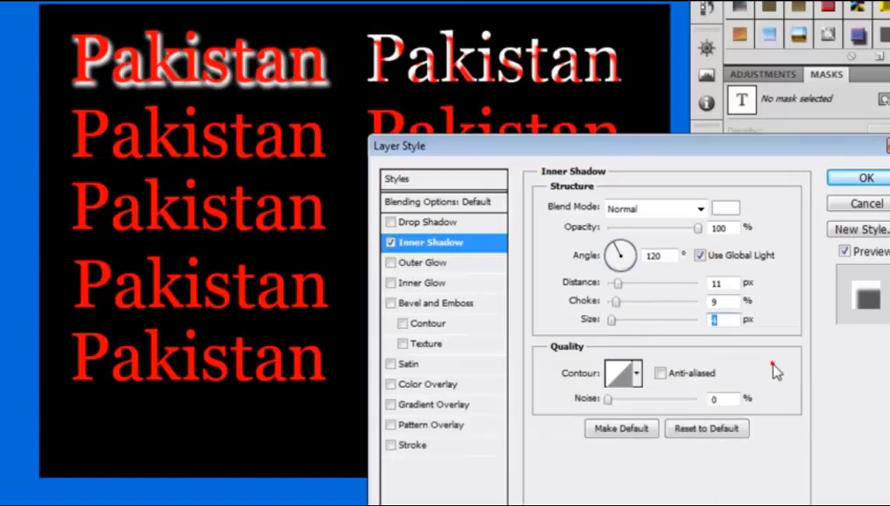
{"action": "left_click_drag", "start_coordinate": [611, 400], "coordinate": [801, 408]}
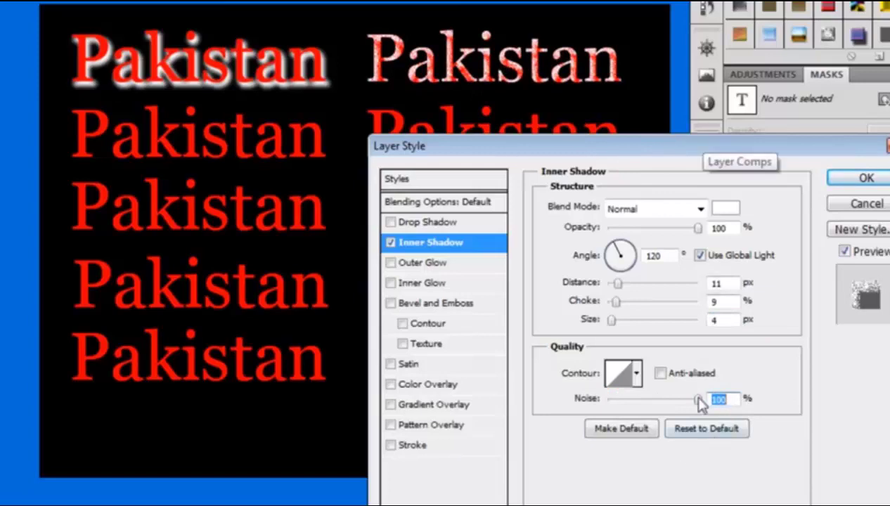
{"action": "left_click", "coordinate": [883, 180]}
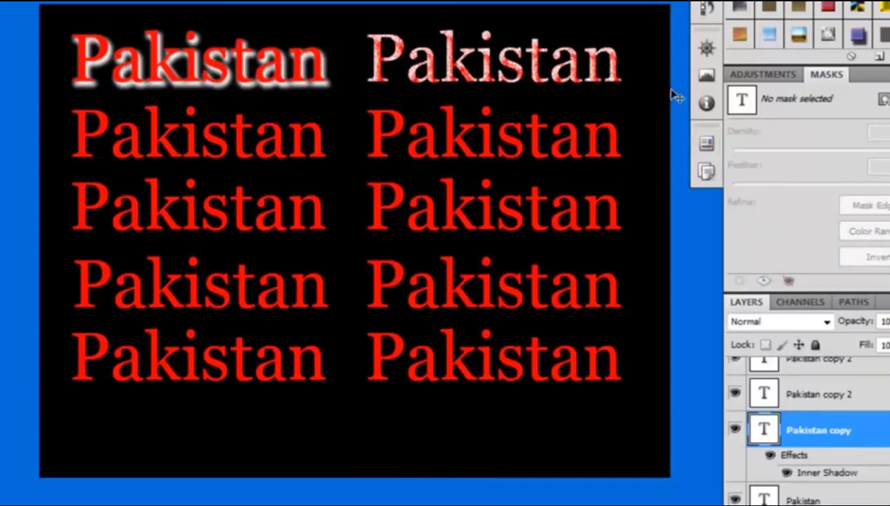
Step: Select the Pakistan copy 2 layer and add an Outer Glow effect to it
{"action": "key", "text": "alt+bracketright"}
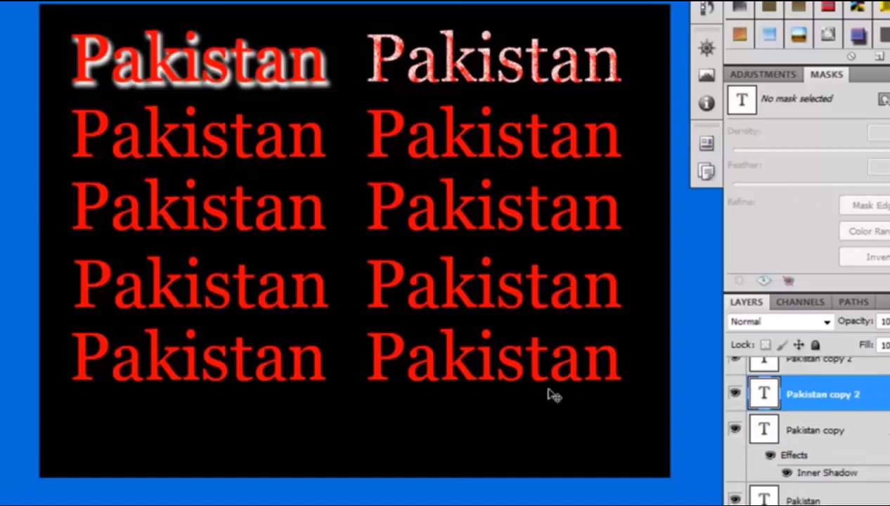
{"action": "left_click", "coordinate": [763, 281]}
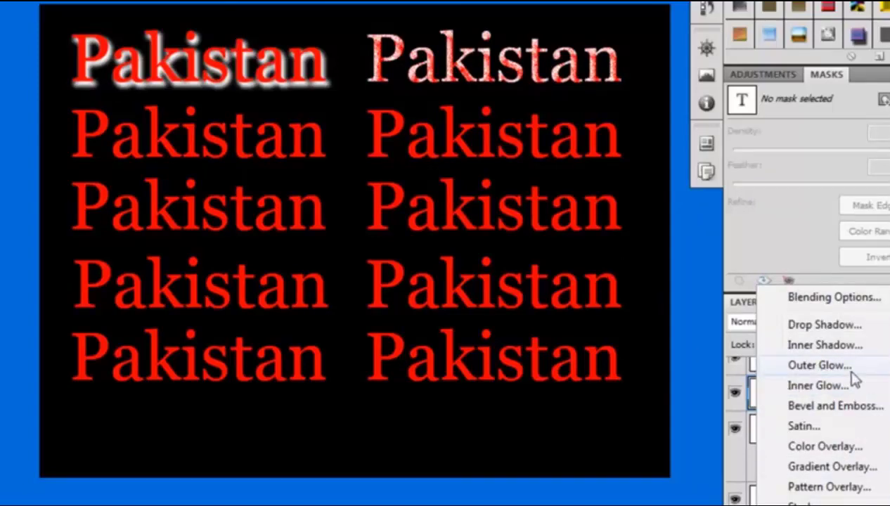
{"action": "left_click", "coordinate": [851, 365]}
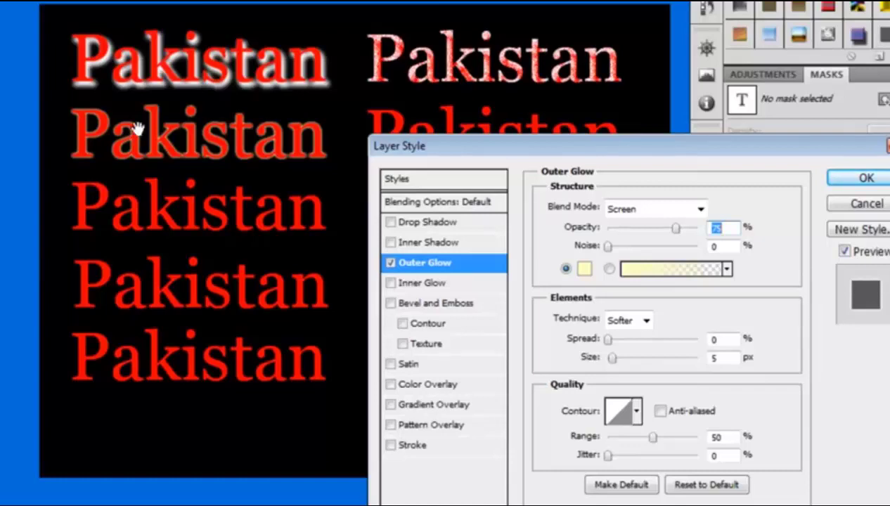
Step: Set the outer glow to Normal blending, 100% opacity and a white (ffffff) colour
{"action": "left_click", "coordinate": [654, 209]}
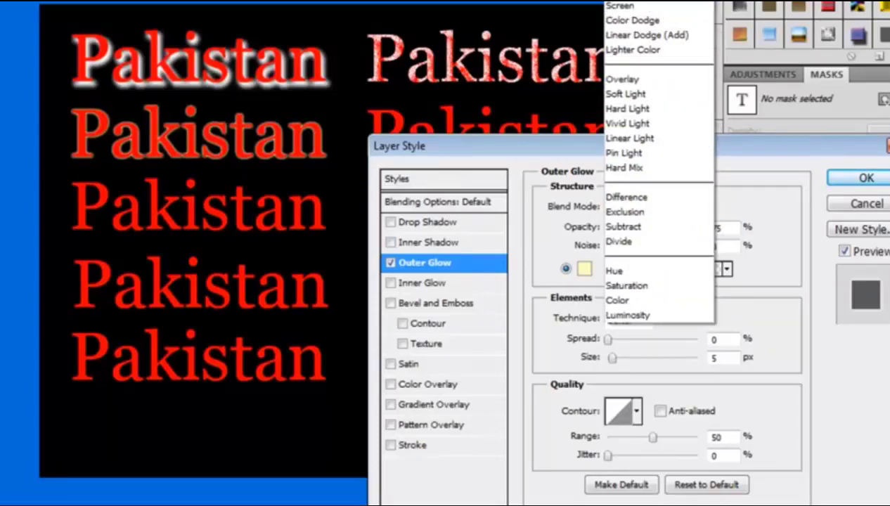
{"action": "left_click", "coordinate": [675, 3]}
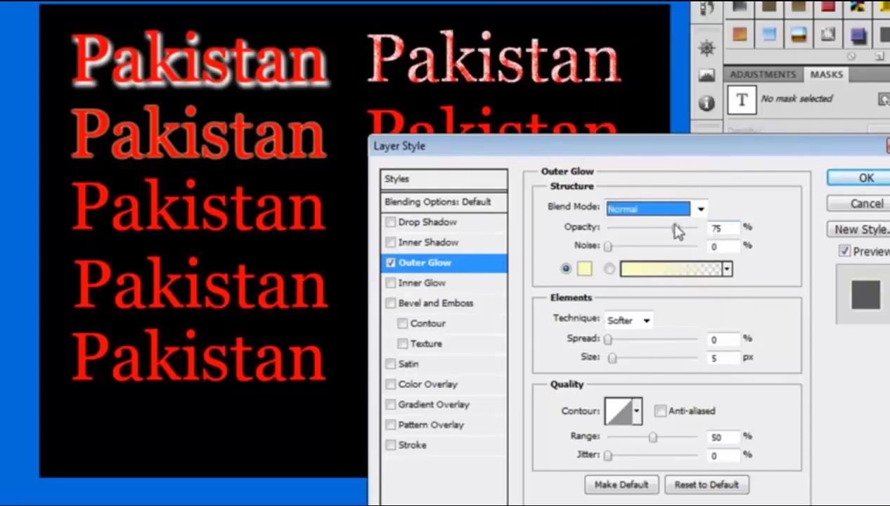
{"action": "left_click_drag", "start_coordinate": [676, 229], "coordinate": [701, 229]}
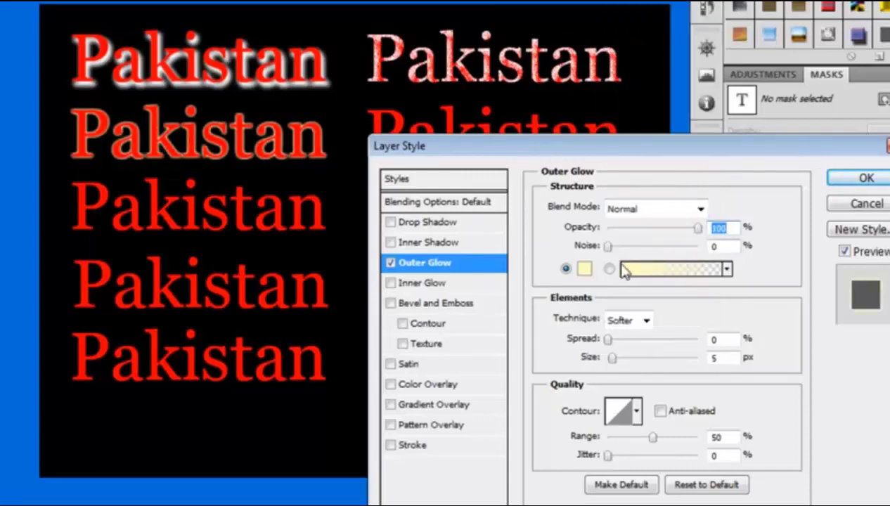
{"action": "left_click", "coordinate": [585, 270]}
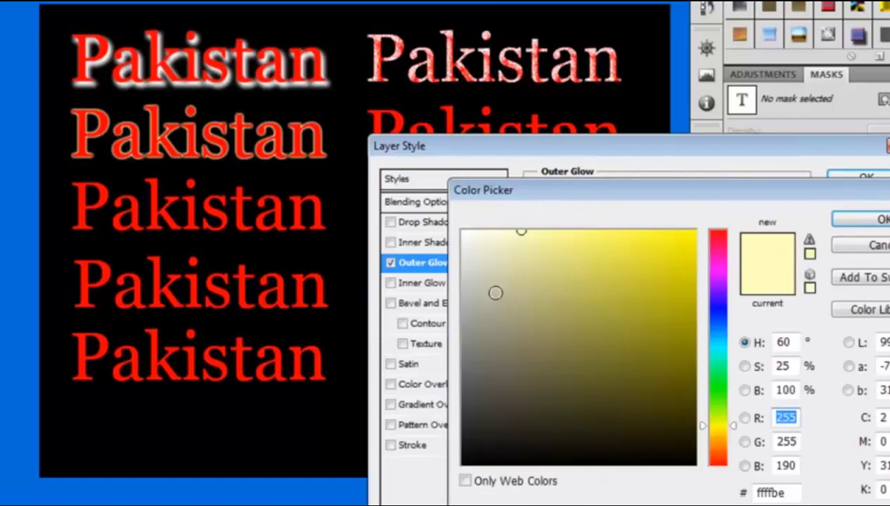
{"action": "left_click_drag", "start_coordinate": [496, 292], "coordinate": [425, 203]}
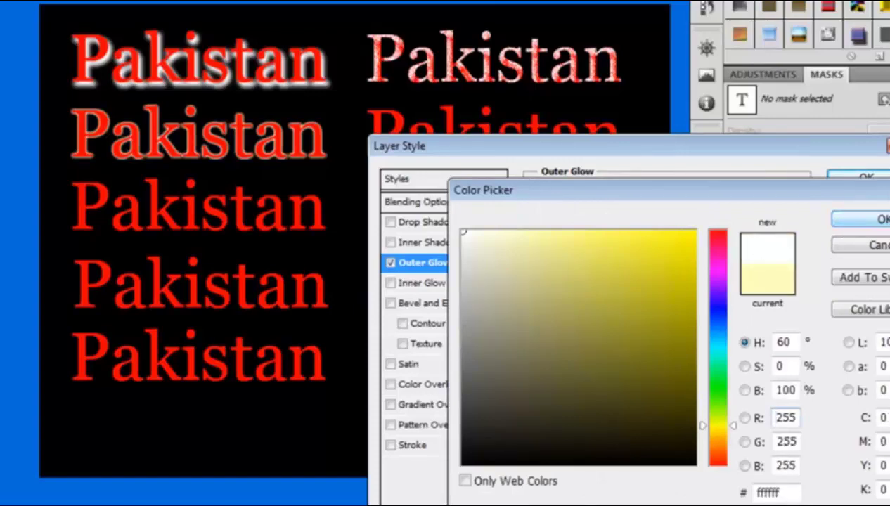
{"action": "left_click", "coordinate": [860, 219]}
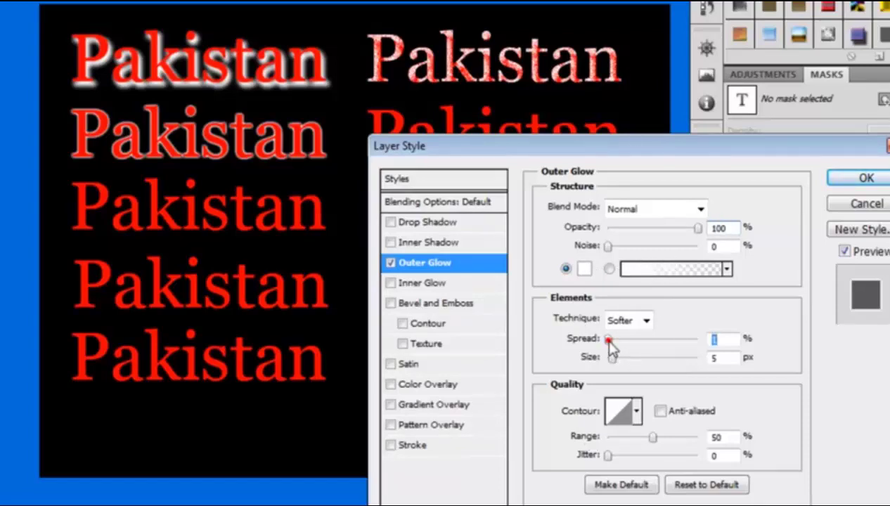
Step: Set the outer glow spread to 12%, size 18 px and range 41%, then confirm
{"action": "left_click_drag", "start_coordinate": [609, 340], "coordinate": [619, 340]}
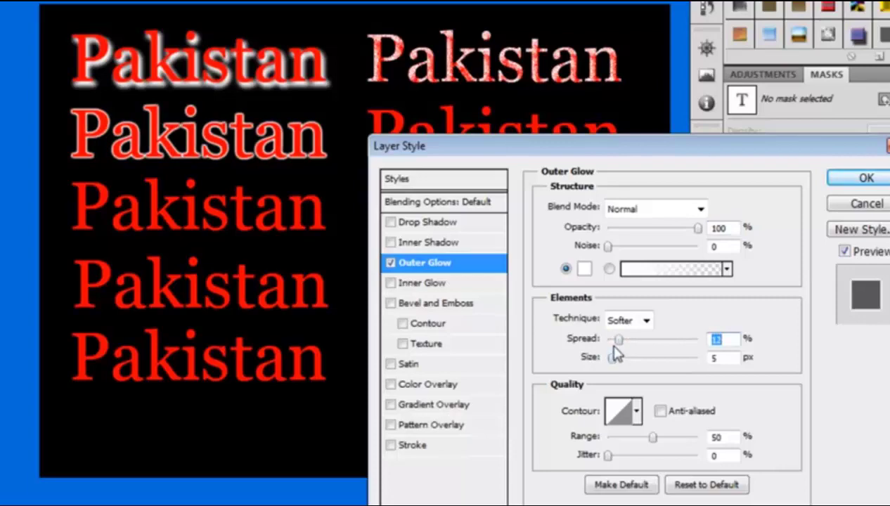
{"action": "left_click_drag", "start_coordinate": [611, 358], "coordinate": [620, 360]}
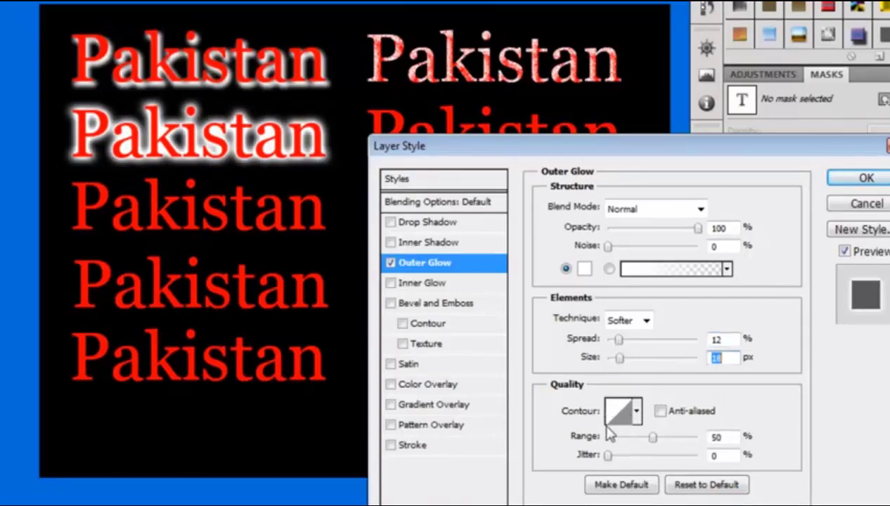
{"action": "mouse_move", "coordinate": [653, 437]}
{"action": "left_mouse_down"}
{"action": "mouse_move", "coordinate": [677, 448]}
{"action": "mouse_move", "coordinate": [723, 440]}
{"action": "mouse_move", "coordinate": [570, 450]}
{"action": "mouse_move", "coordinate": [761, 445]}
{"action": "mouse_move", "coordinate": [611, 434]}
{"action": "mouse_move", "coordinate": [618, 425]}
{"action": "mouse_move", "coordinate": [647, 432]}
{"action": "left_mouse_up"}
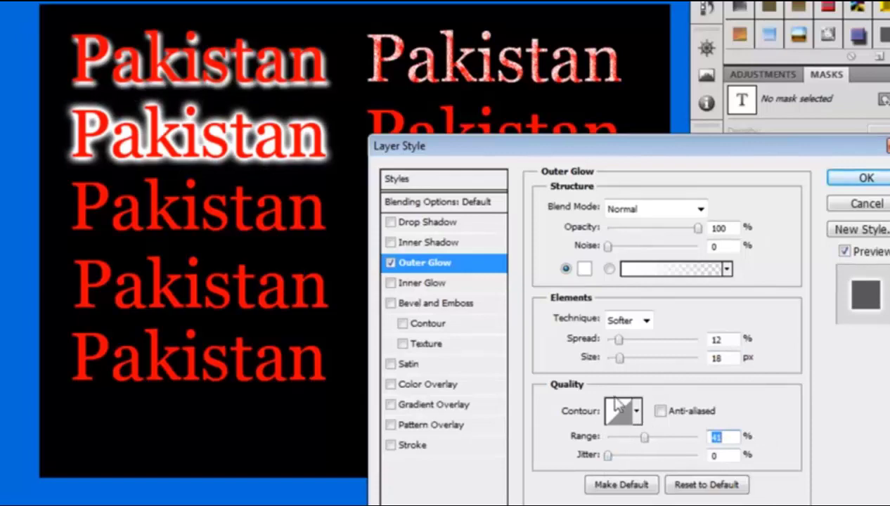
{"action": "left_click", "coordinate": [867, 180]}
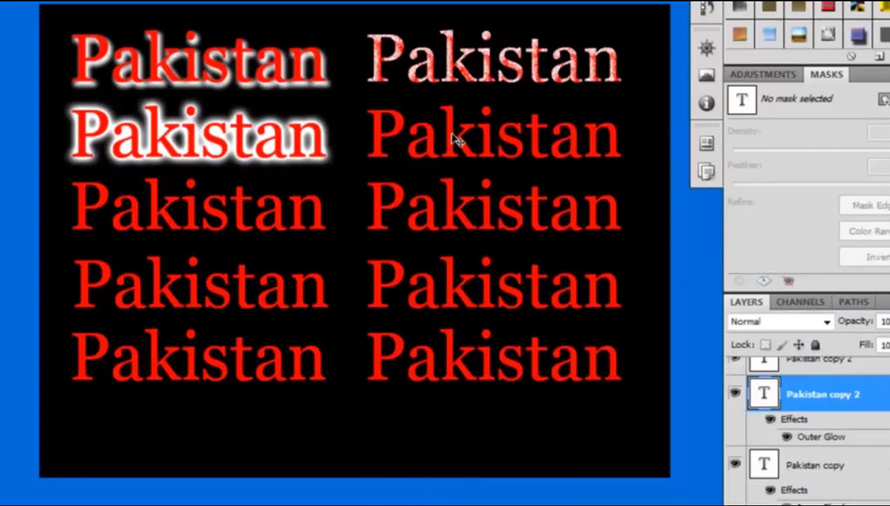
Step: Duplicate Pakistan copy 2 with Ctrl+J and add an Inner Glow effect to the new layer
{"action": "key", "text": "ctrl+j"}
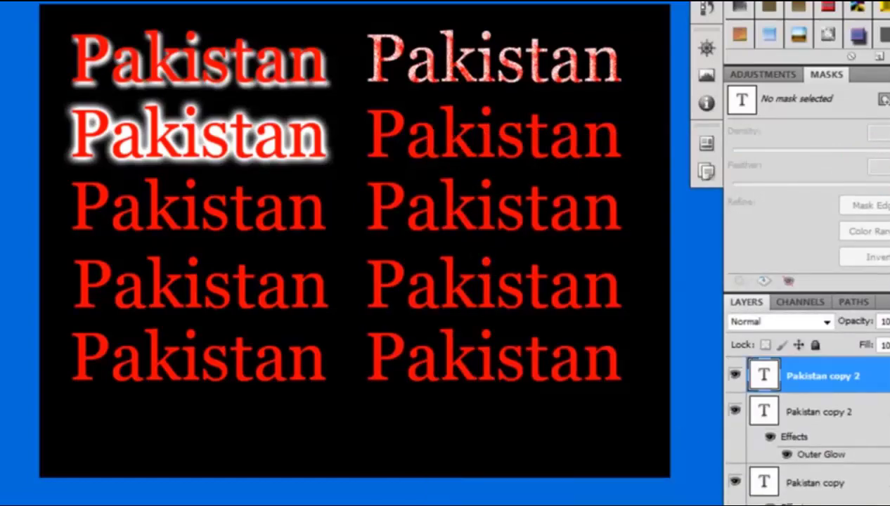
{"action": "left_click", "coordinate": [763, 500]}
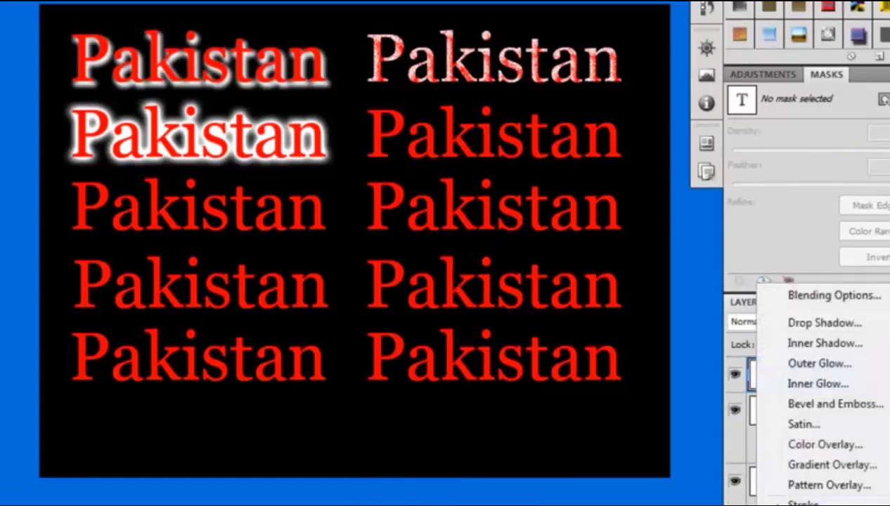
{"action": "left_click", "coordinate": [819, 385]}
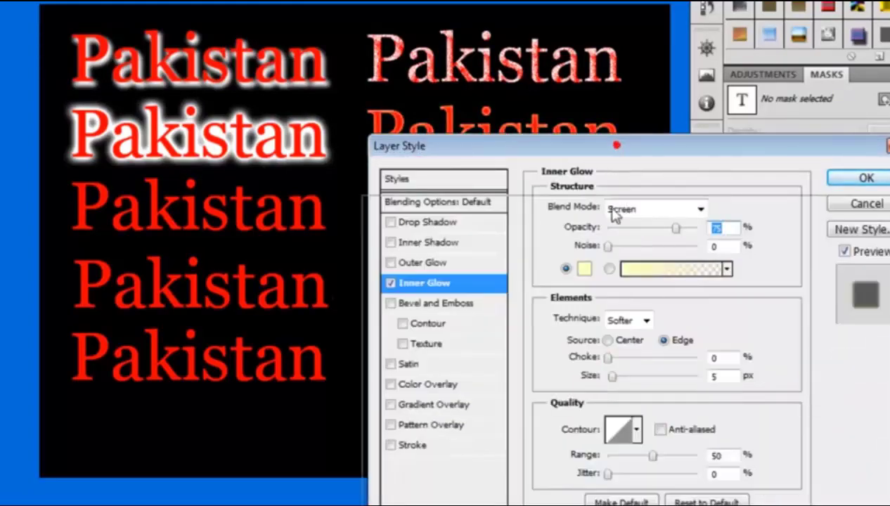
{"action": "left_click_drag", "start_coordinate": [619, 151], "coordinate": [610, 242]}
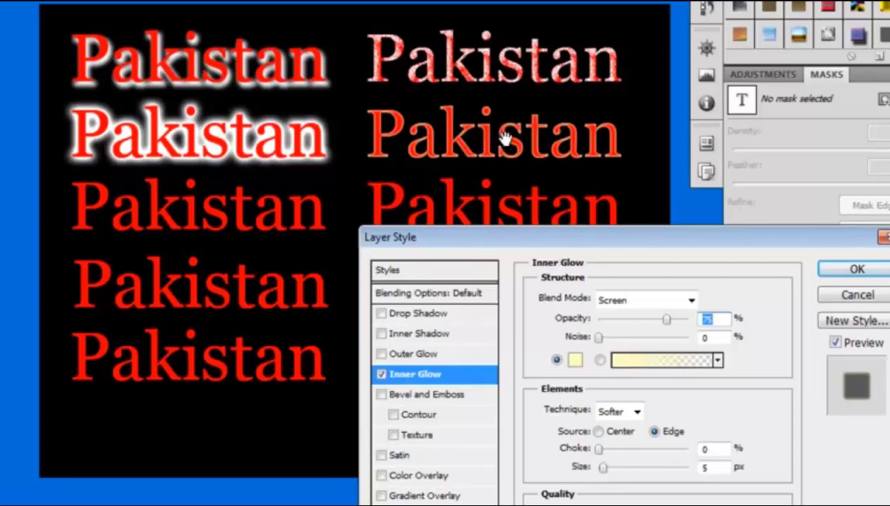
Step: Make the inner glow white in Normal mode at 100% opacity, 0 noise and 18 px size, and apply it
{"action": "left_click", "coordinate": [575, 360]}
{"action": "left_click_drag", "start_coordinate": [505, 246], "coordinate": [462, 233]}
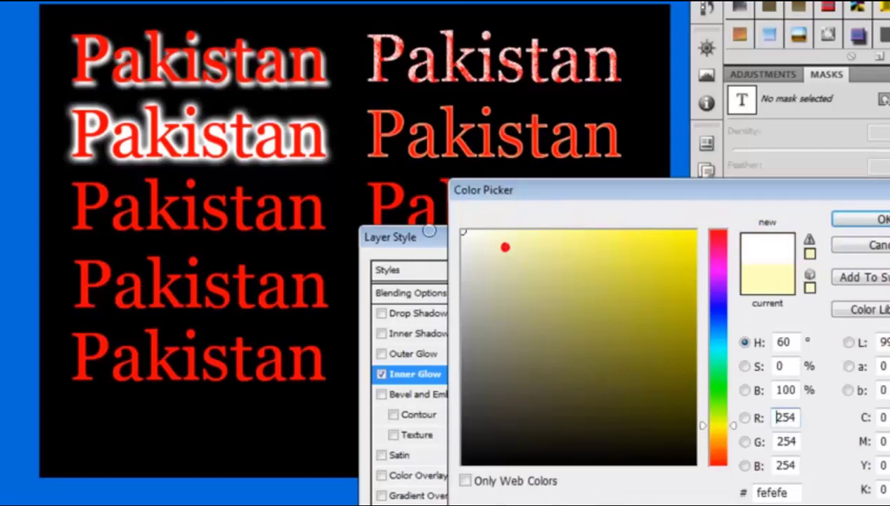
{"action": "left_click", "coordinate": [872, 220]}
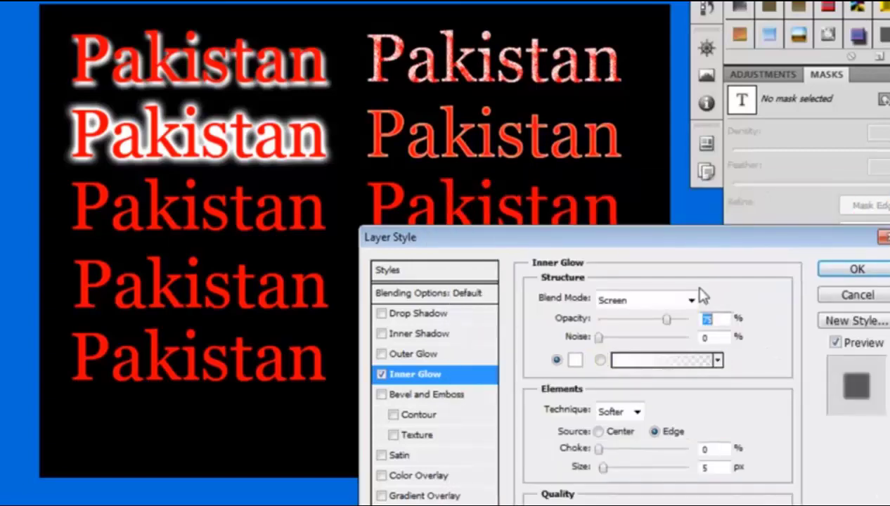
{"action": "left_click", "coordinate": [687, 307]}
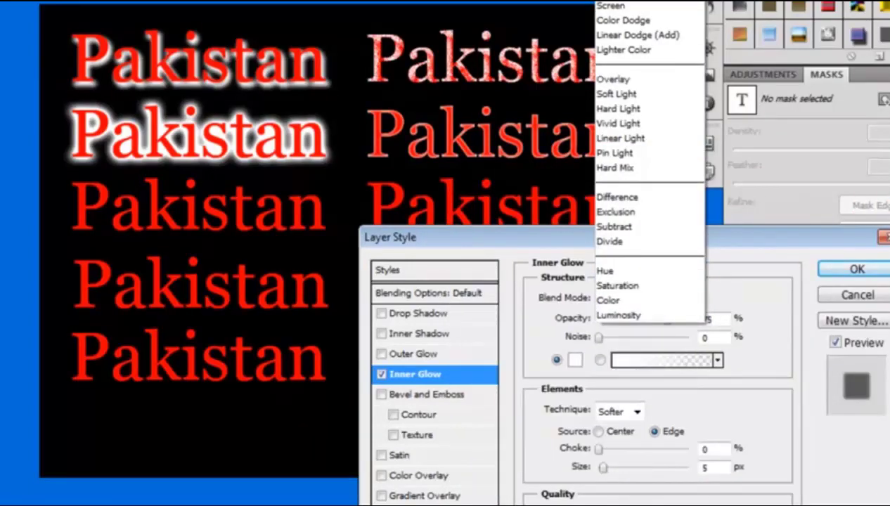
{"action": "left_click", "coordinate": [619, 1]}
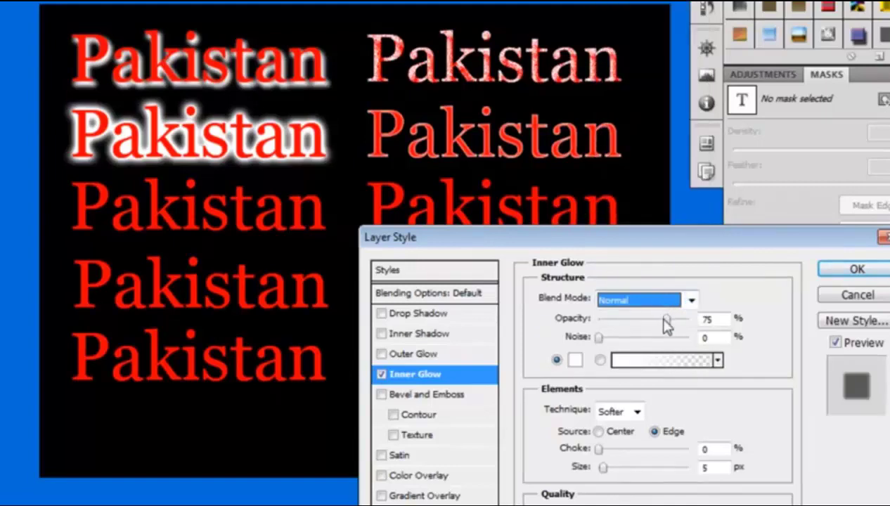
{"action": "left_click_drag", "start_coordinate": [668, 320], "coordinate": [689, 320]}
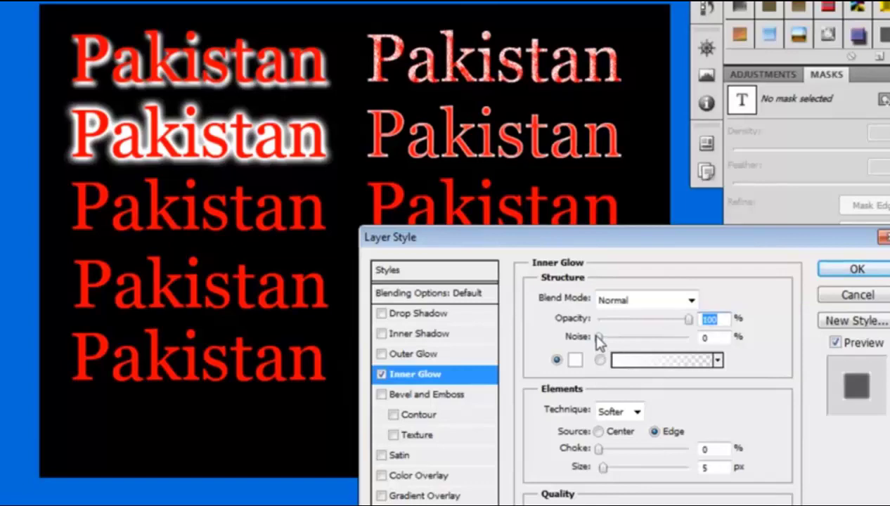
{"action": "left_click_drag", "start_coordinate": [599, 338], "coordinate": [589, 340]}
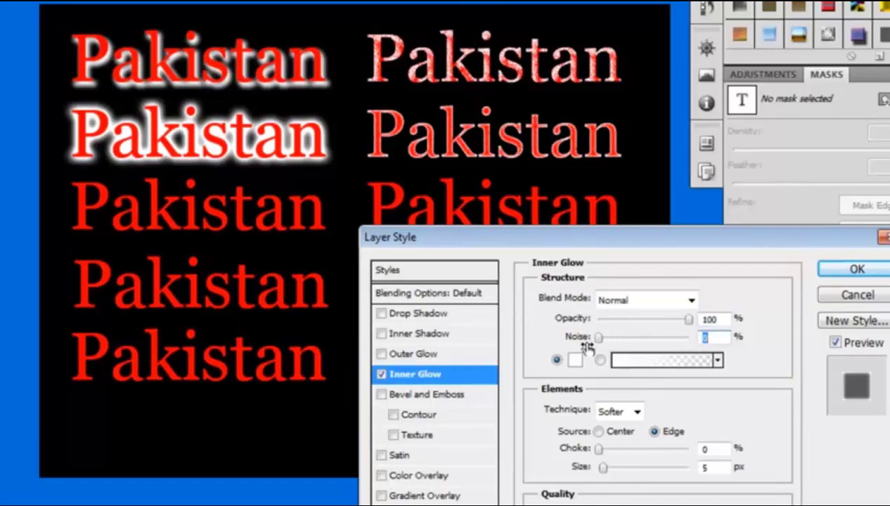
{"action": "left_click_drag", "start_coordinate": [611, 476], "coordinate": [607, 470]}
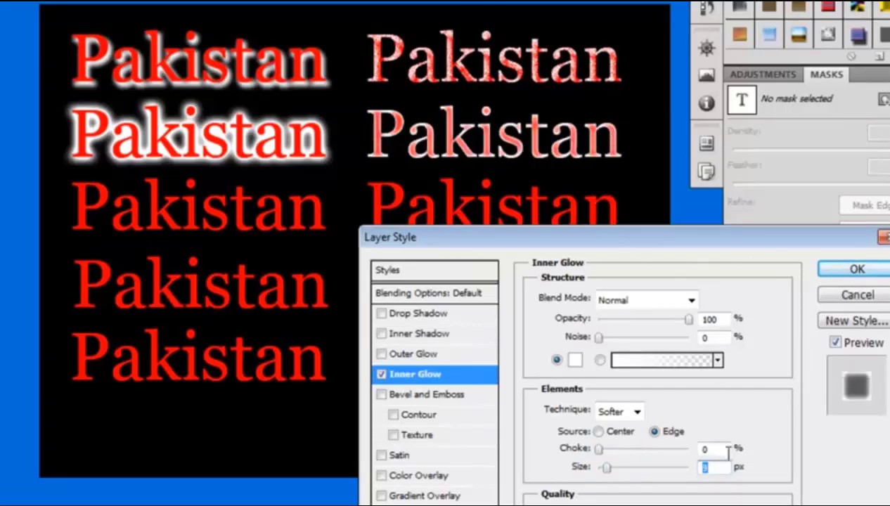
{"action": "left_click", "coordinate": [856, 270]}
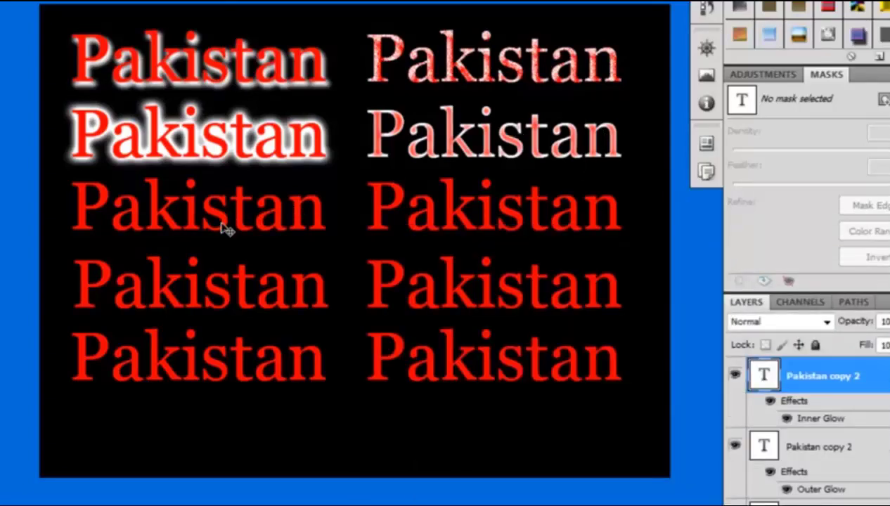
Step: Duplicate the current Pakistan layer with Ctrl+J and add a Bevel and Emboss effect
{"action": "key", "text": "ctrl+j"}
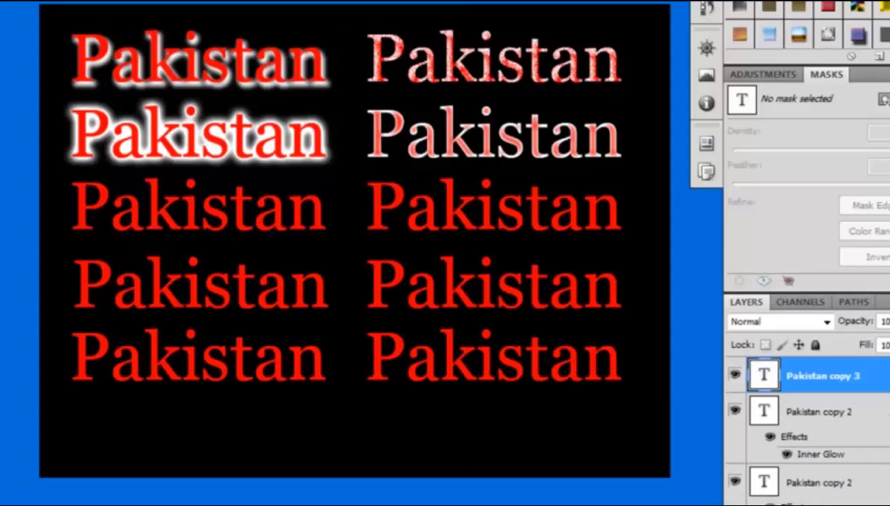
{"action": "left_click", "coordinate": [774, 504]}
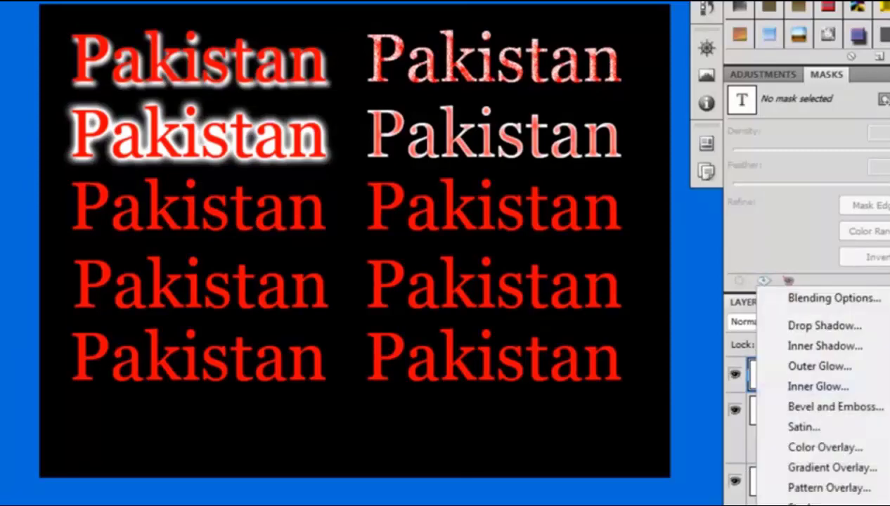
{"action": "left_click", "coordinate": [837, 414]}
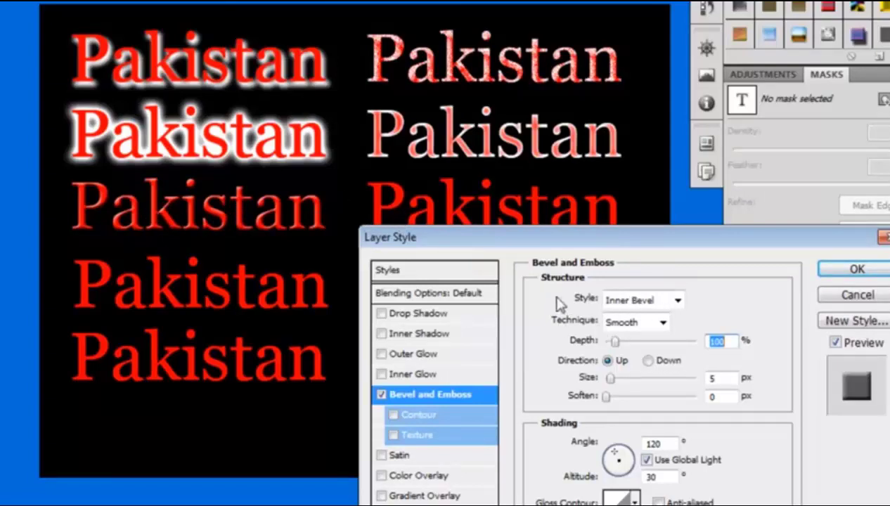
Step: Preview the Outer Bevel, Inner Bevel and Emboss bevel styles on the text
{"action": "left_click", "coordinate": [653, 300]}
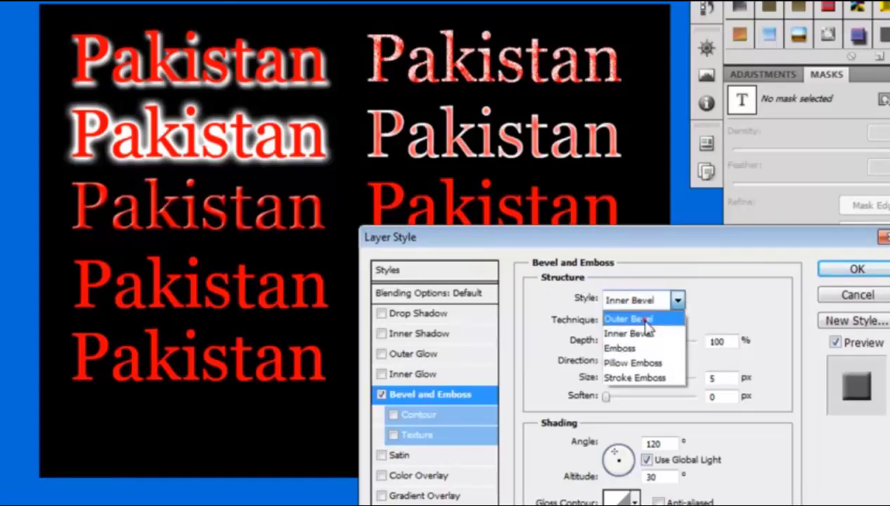
{"action": "left_click", "coordinate": [644, 321]}
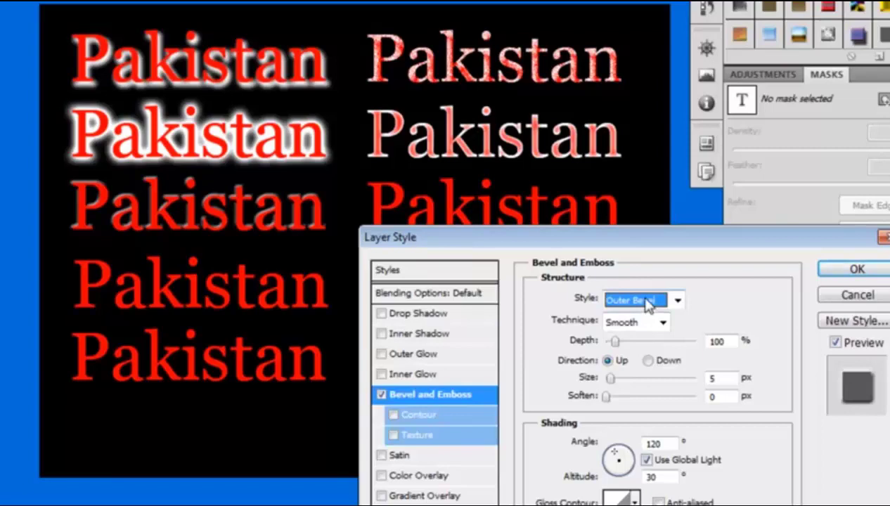
{"action": "left_click", "coordinate": [647, 300]}
{"action": "left_click", "coordinate": [644, 335]}
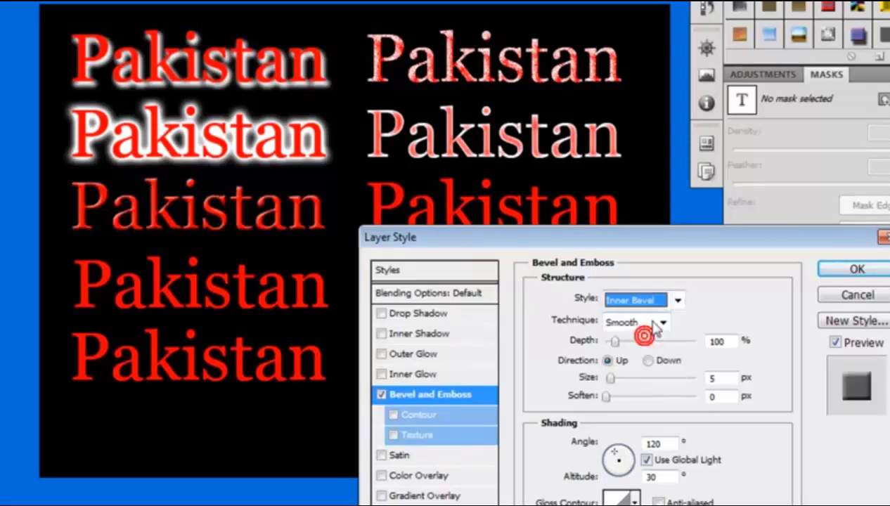
{"action": "left_click", "coordinate": [671, 298]}
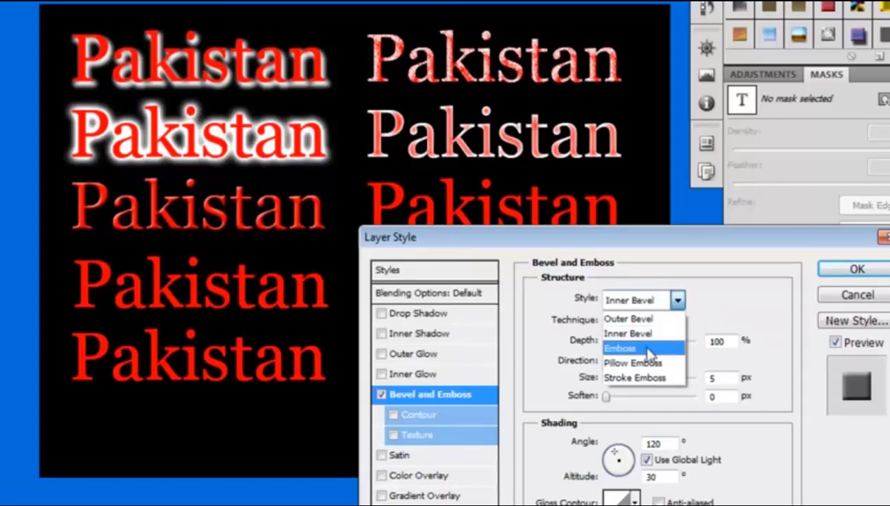
{"action": "left_click", "coordinate": [636, 349]}
Step: Preview Pillow Emboss and Stroke Emboss, then settle on Inner Bevel
{"action": "left_click", "coordinate": [653, 307]}
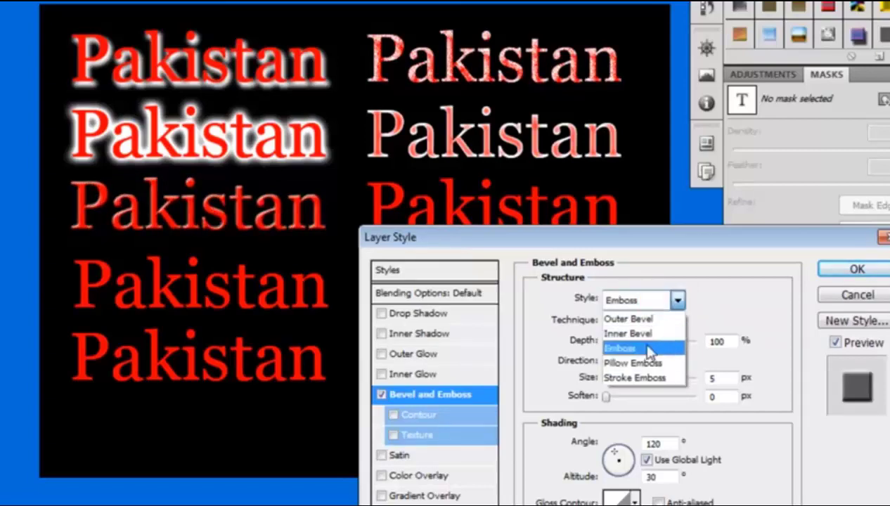
{"action": "left_click", "coordinate": [646, 362]}
{"action": "left_click", "coordinate": [647, 303]}
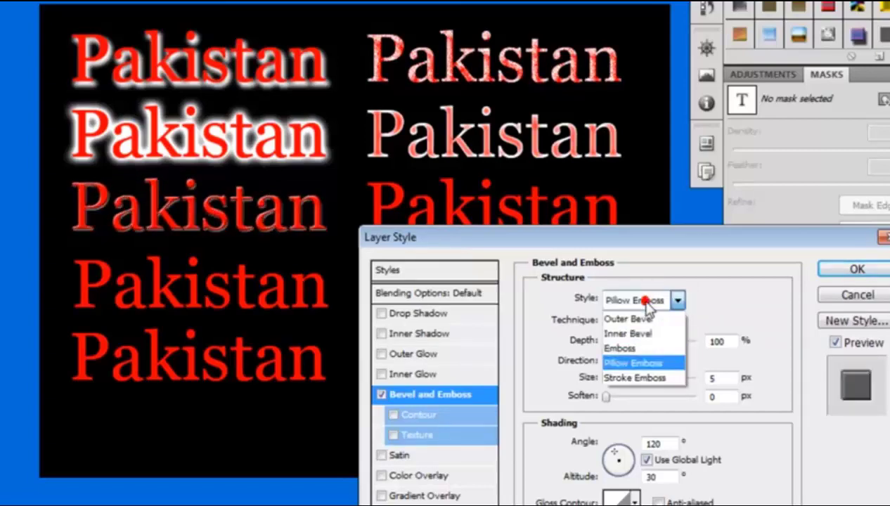
{"action": "left_click", "coordinate": [639, 379]}
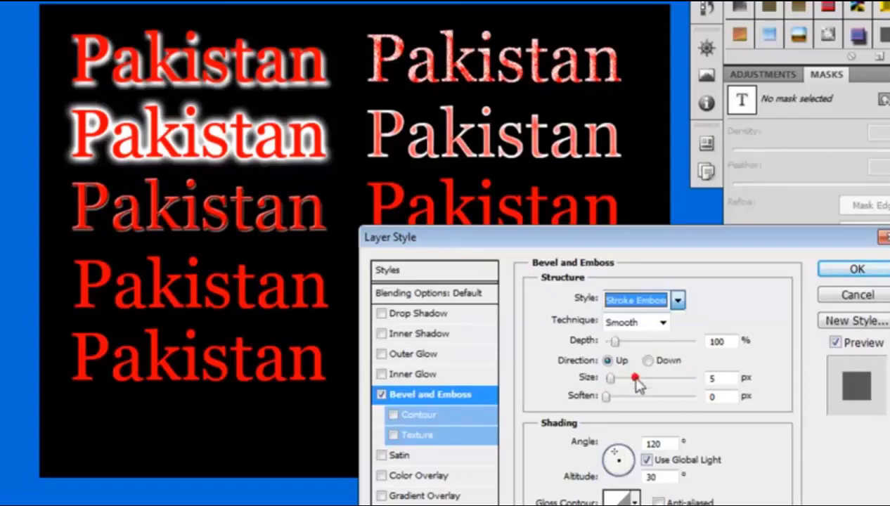
{"action": "left_click", "coordinate": [644, 308]}
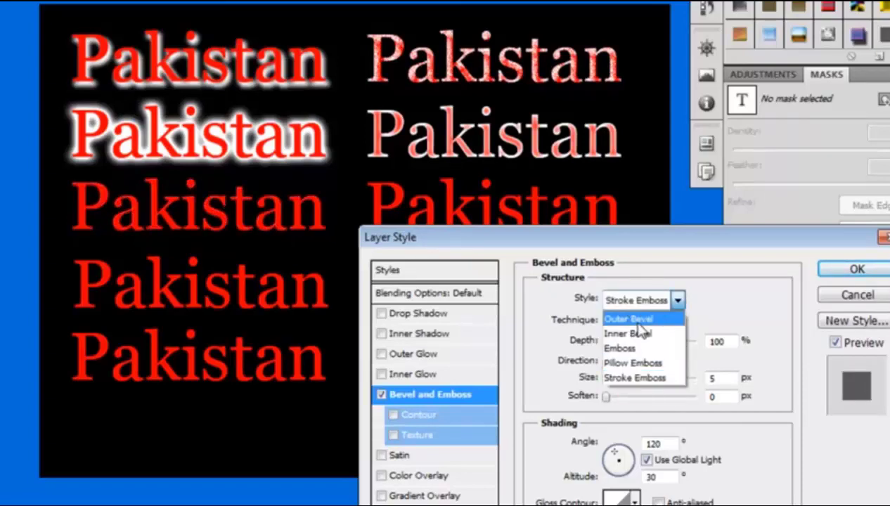
{"action": "left_click", "coordinate": [638, 337]}
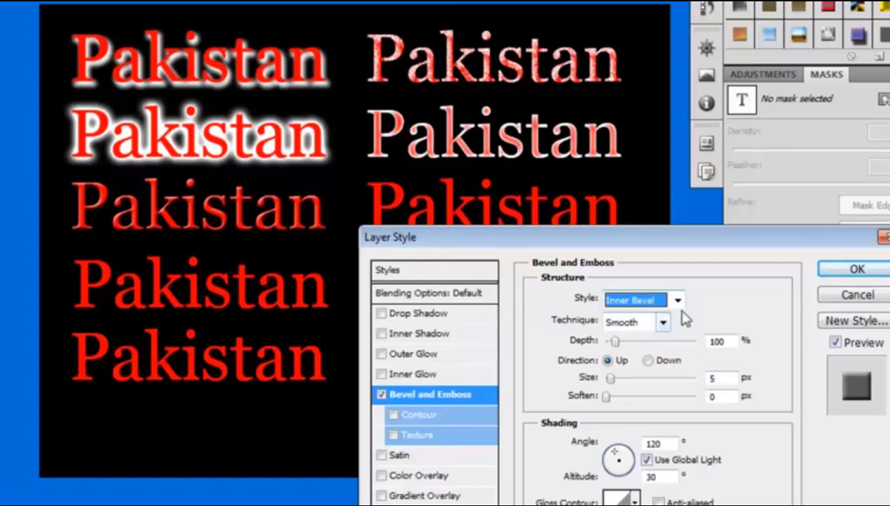
Step: Apply the inner bevel with 235% depth, Up direction, 7 px size and softened edges
{"action": "left_click_drag", "start_coordinate": [614, 340], "coordinate": [715, 346]}
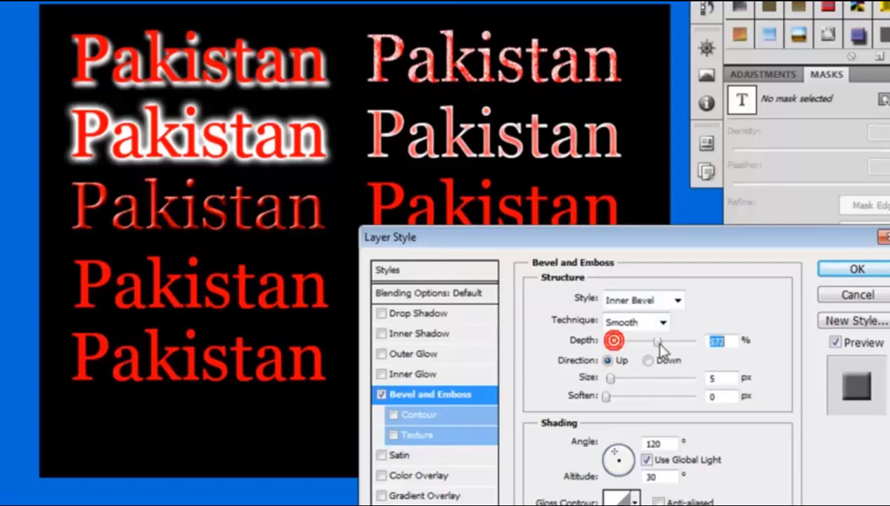
{"action": "mouse_move", "coordinate": [778, 346]}
{"action": "left_mouse_down"}
{"action": "mouse_move", "coordinate": [619, 359]}
{"action": "mouse_move", "coordinate": [630, 361]}
{"action": "left_mouse_up"}
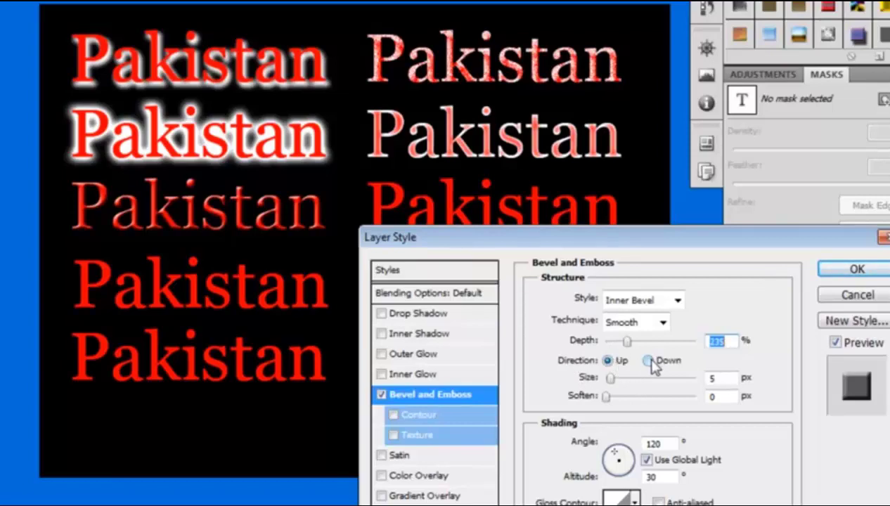
{"action": "left_click", "coordinate": [650, 362]}
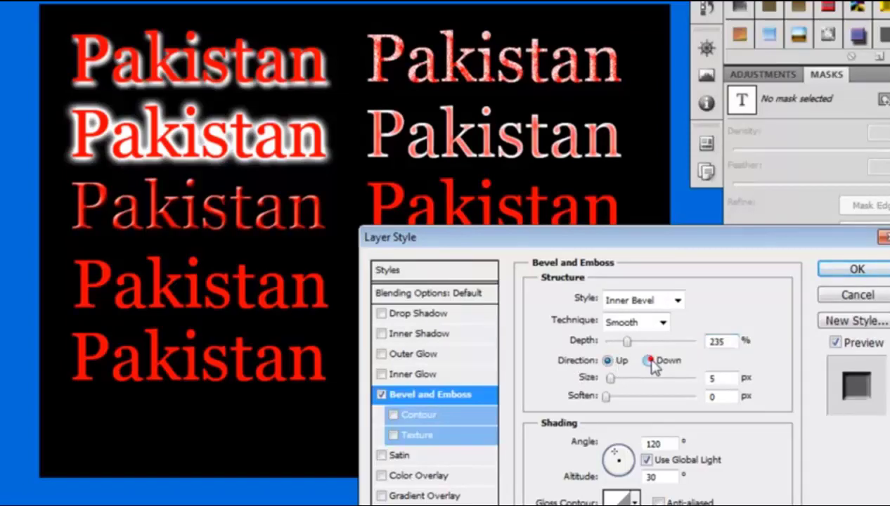
{"action": "left_click", "coordinate": [606, 361]}
{"action": "mouse_move", "coordinate": [610, 377]}
{"action": "left_mouse_down"}
{"action": "mouse_move", "coordinate": [646, 380]}
{"action": "mouse_move", "coordinate": [614, 394]}
{"action": "left_mouse_up"}
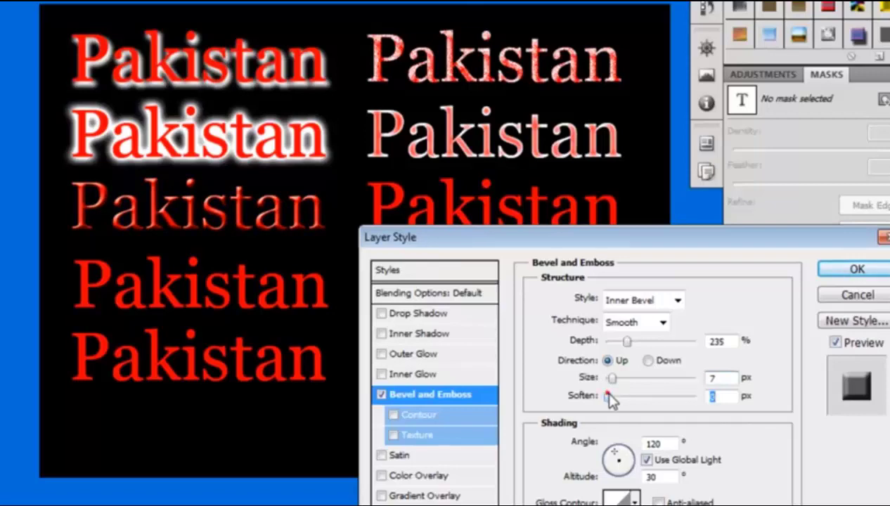
{"action": "left_click_drag", "start_coordinate": [609, 398], "coordinate": [625, 403]}
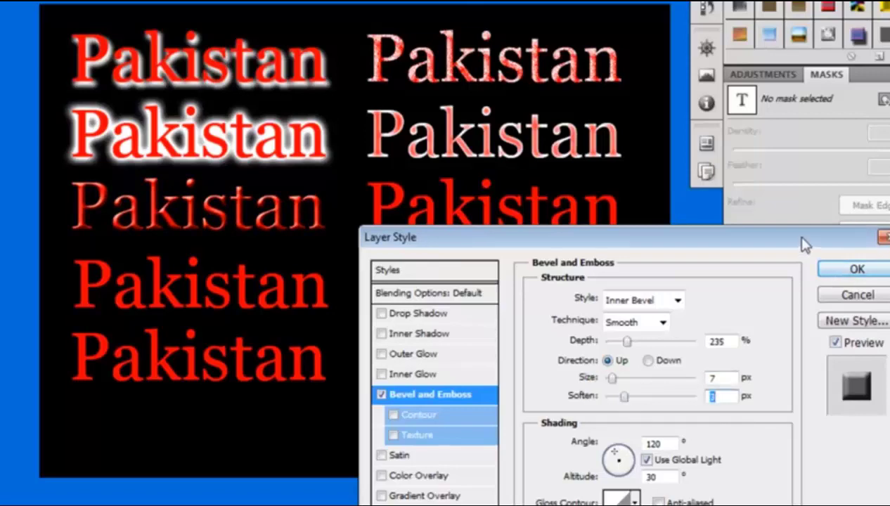
{"action": "left_click_drag", "start_coordinate": [794, 237], "coordinate": [787, 147]}
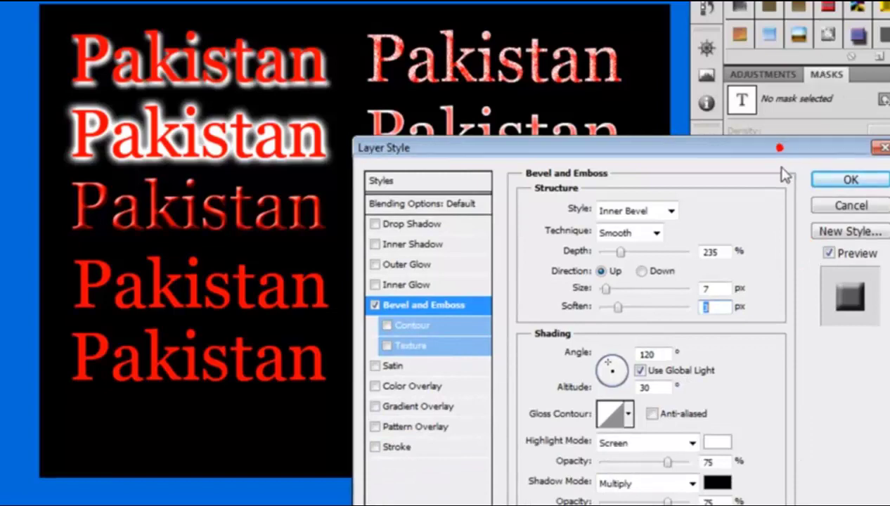
{"action": "left_click_drag", "start_coordinate": [785, 156], "coordinate": [788, 184]}
{"action": "left_click", "coordinate": [852, 208]}
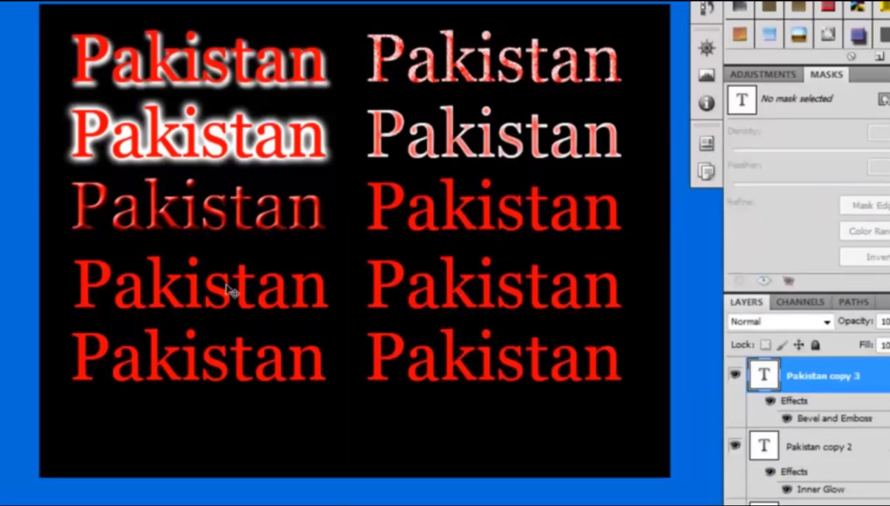
Step: Duplicate the beveled text layer and add a Satin effect to the copy
{"action": "key", "text": "ctrl+j"}
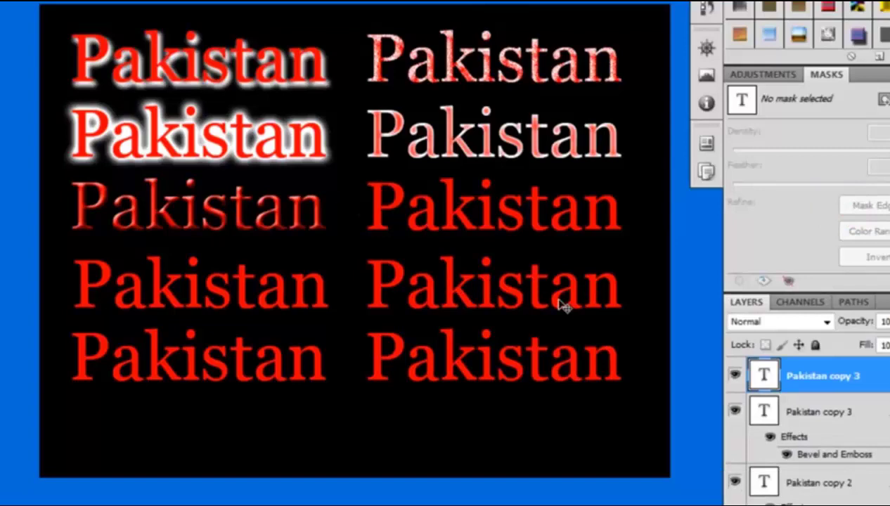
{"action": "left_click", "coordinate": [763, 501]}
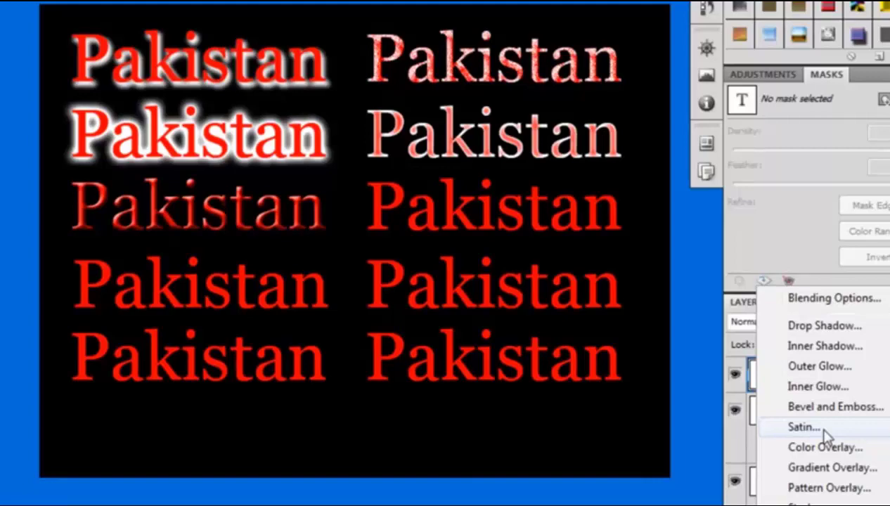
{"action": "left_click", "coordinate": [792, 426]}
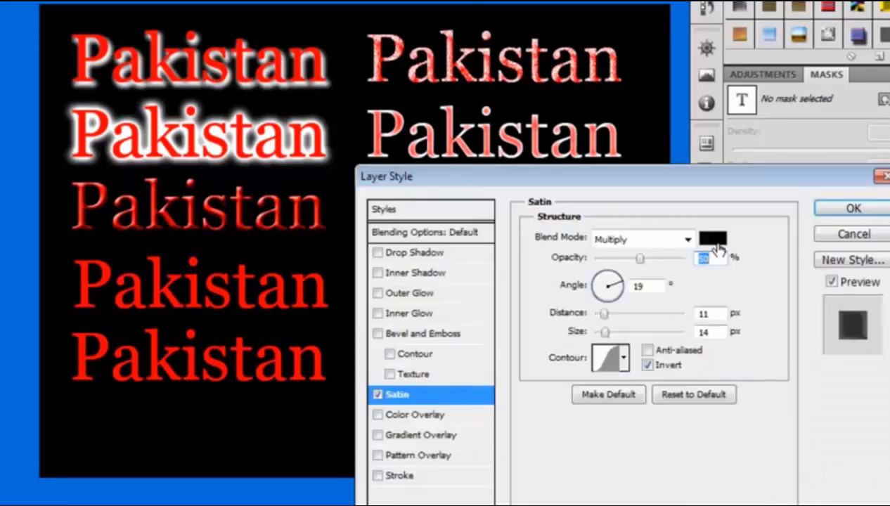
{"action": "left_click_drag", "start_coordinate": [673, 184], "coordinate": [608, 332]}
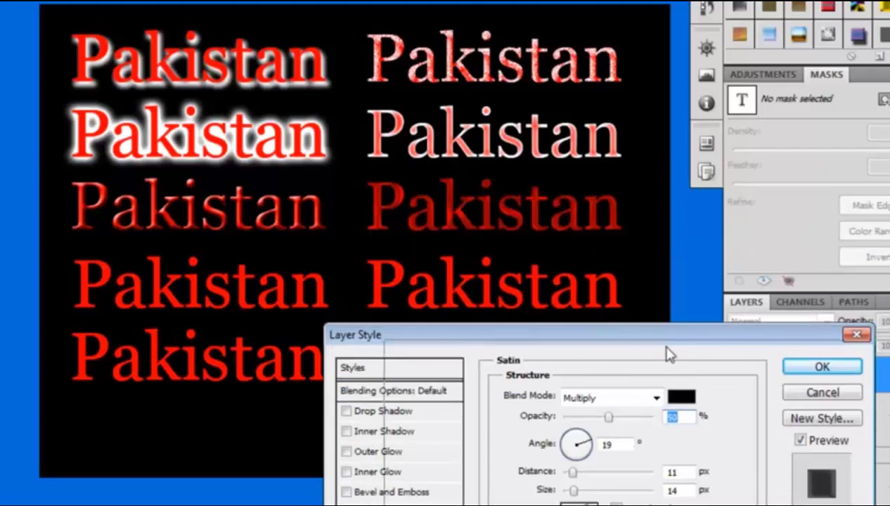
{"action": "left_click_drag", "start_coordinate": [609, 336], "coordinate": [652, 303]}
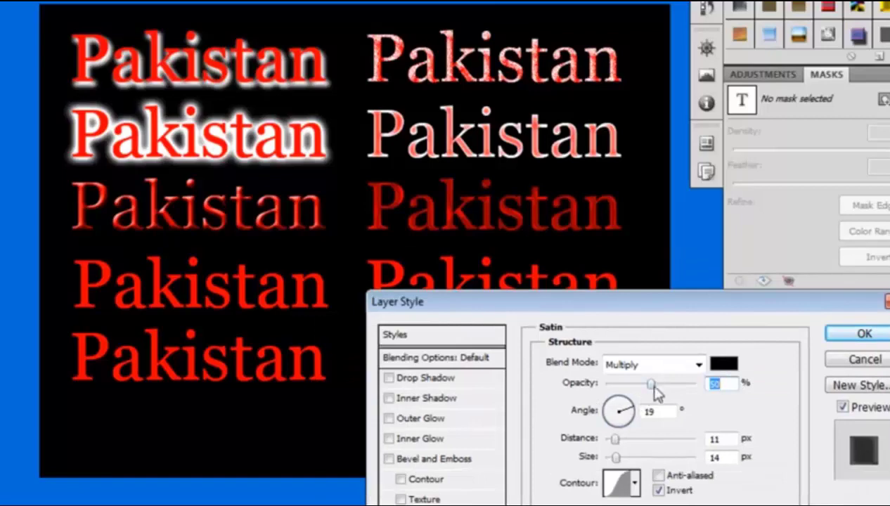
Step: Change the satin blend mode from Multiply to Normal
{"action": "left_click", "coordinate": [668, 367]}
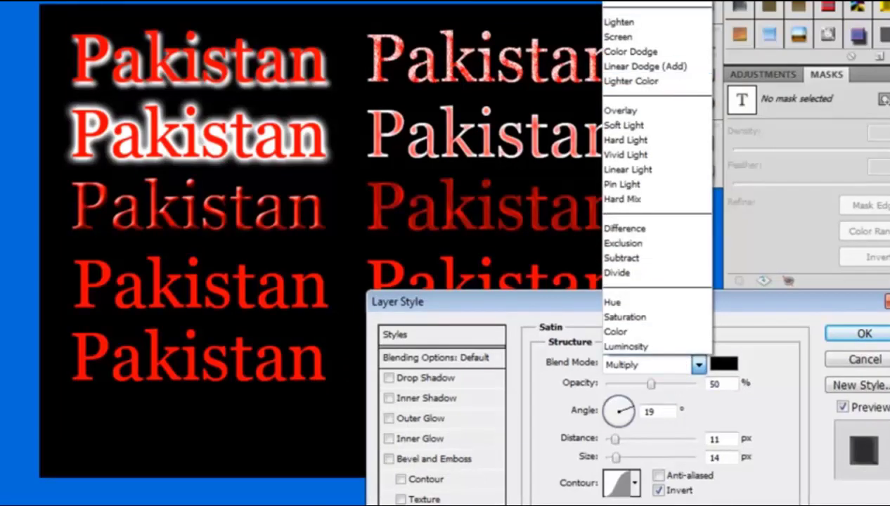
{"action": "key", "text": "n"}
{"action": "key", "text": "Return"}
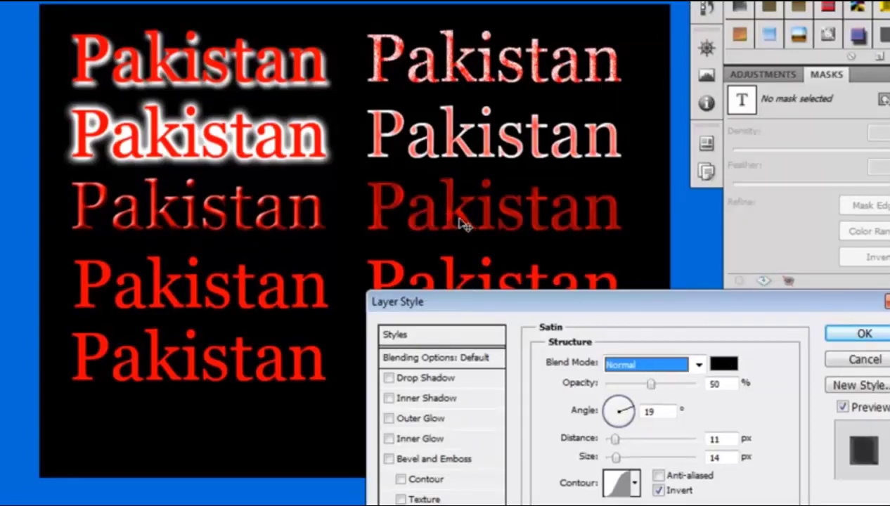
Step: Apply a white satin with 5 px size, 47 px distance and 100% opacity
{"action": "left_click", "coordinate": [724, 364]}
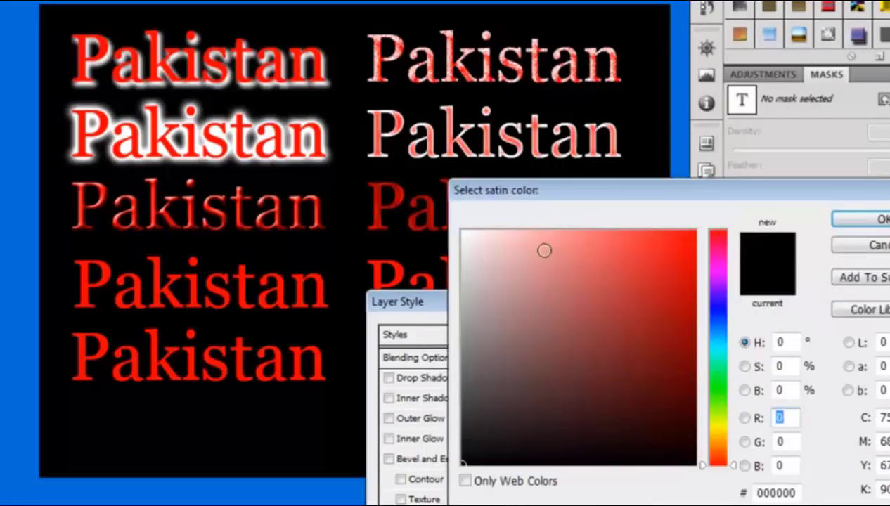
{"action": "mouse_move", "coordinate": [544, 250]}
{"action": "left_mouse_down"}
{"action": "mouse_move", "coordinate": [500, 247]}
{"action": "mouse_move", "coordinate": [462, 231]}
{"action": "left_mouse_up"}
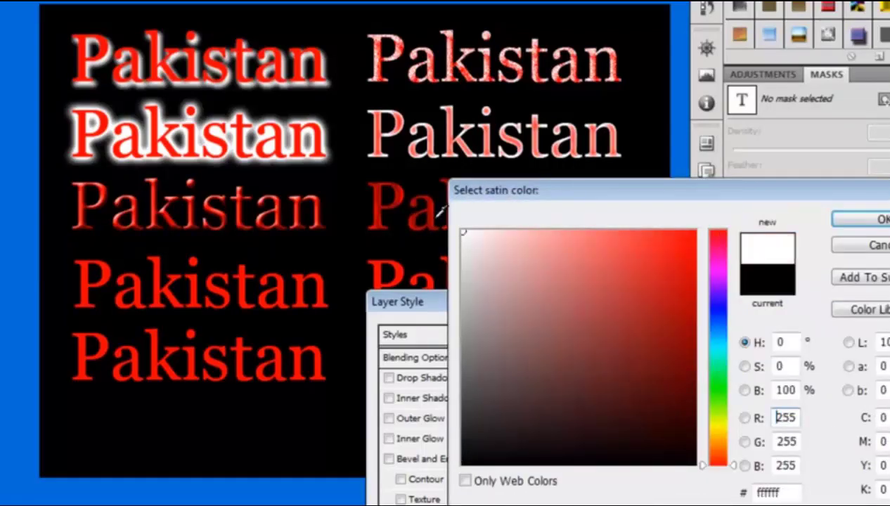
{"action": "left_click", "coordinate": [872, 223]}
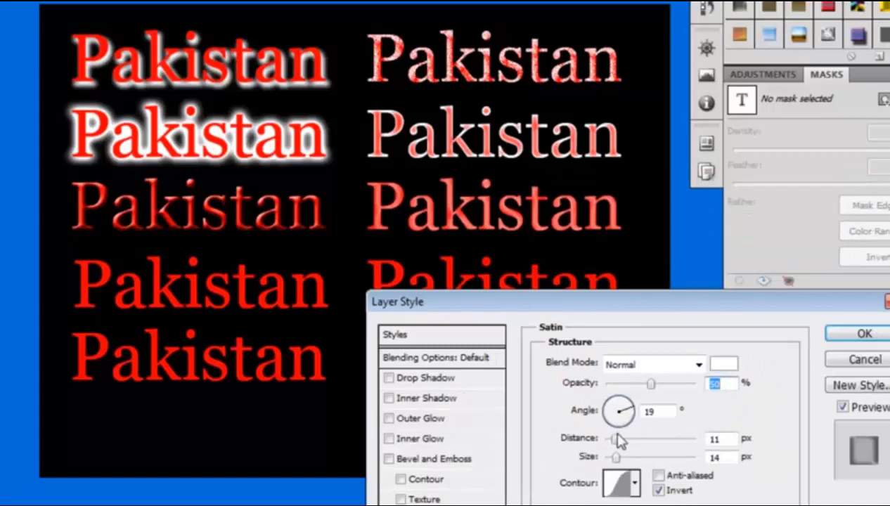
{"action": "left_click", "coordinate": [630, 458]}
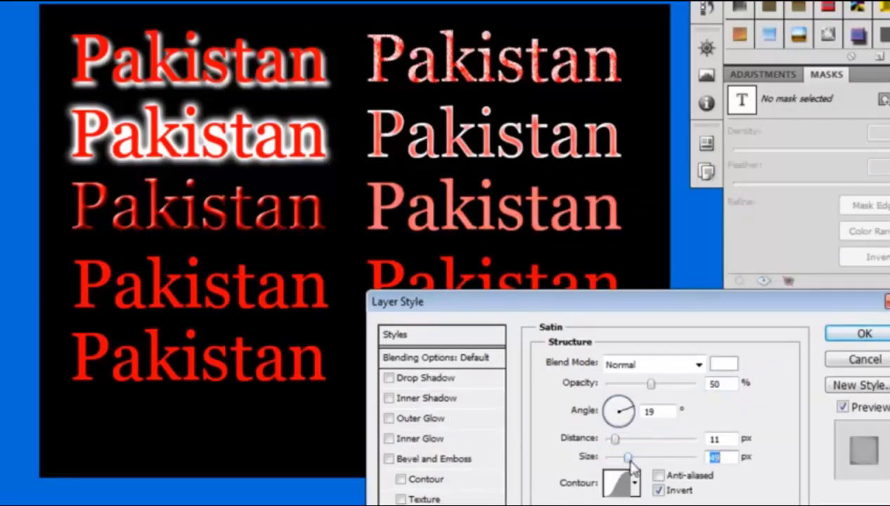
{"action": "mouse_move", "coordinate": [628, 458]}
{"action": "left_mouse_down"}
{"action": "mouse_move", "coordinate": [611, 457]}
{"action": "mouse_move", "coordinate": [657, 443]}
{"action": "left_mouse_up"}
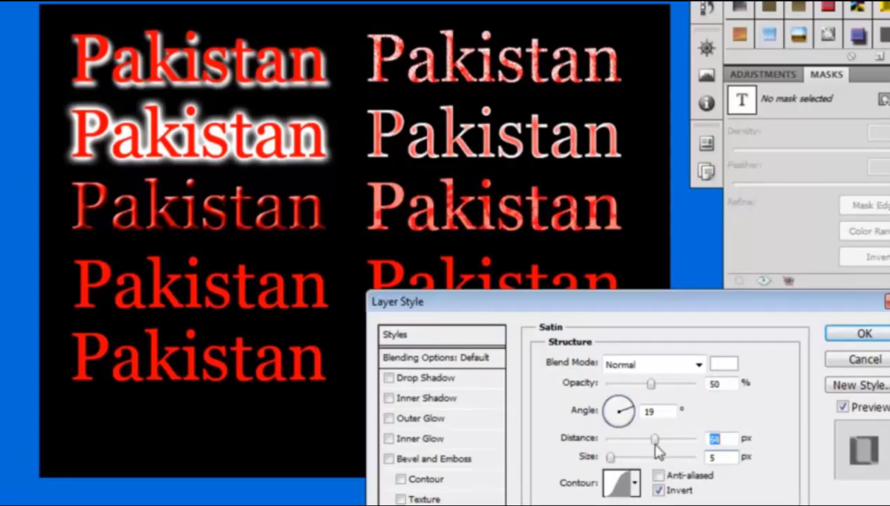
{"action": "left_click_drag", "start_coordinate": [657, 445], "coordinate": [650, 441]}
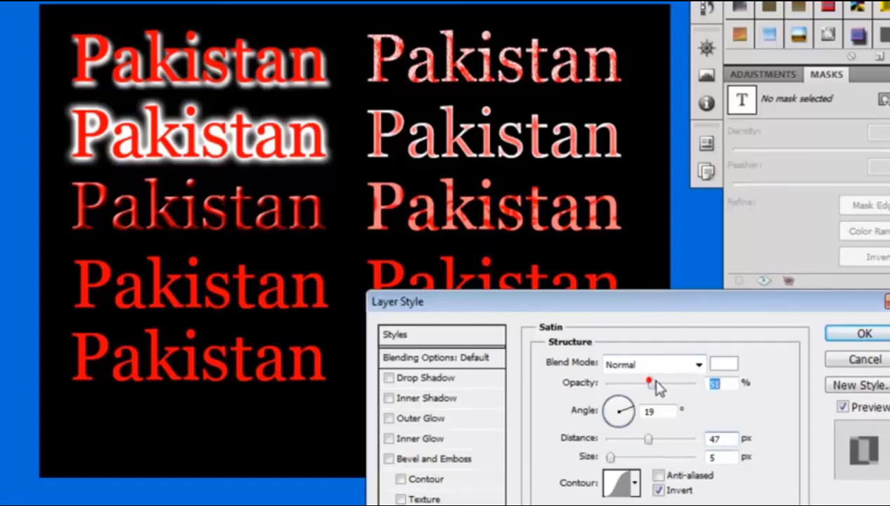
{"action": "left_click_drag", "start_coordinate": [654, 384], "coordinate": [757, 397]}
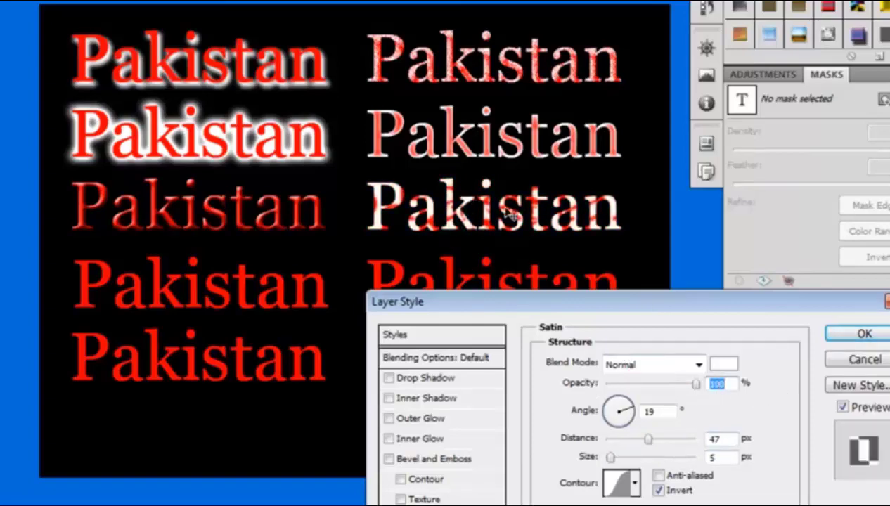
{"action": "left_click", "coordinate": [848, 340]}
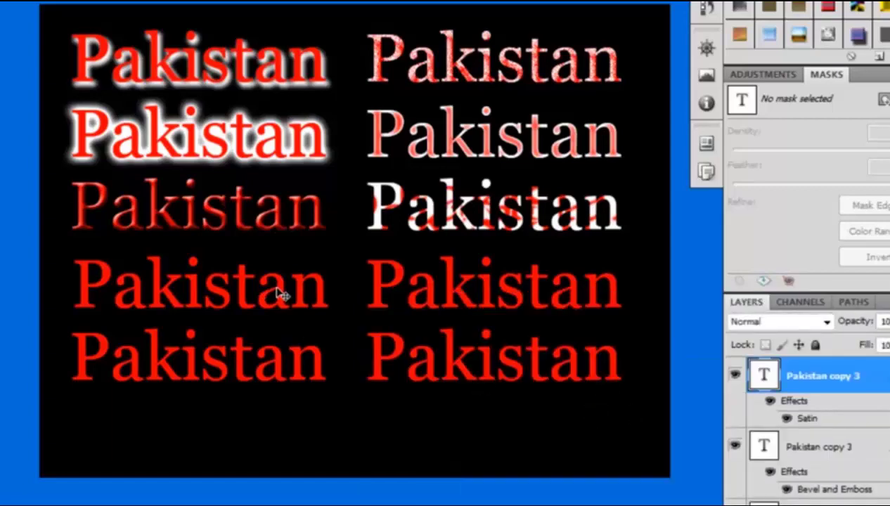
Step: Duplicate the text layer and add a Color Overlay, initially set to white
{"action": "key", "text": "ctrl+j"}
{"action": "key", "text": "ctrl+j"}
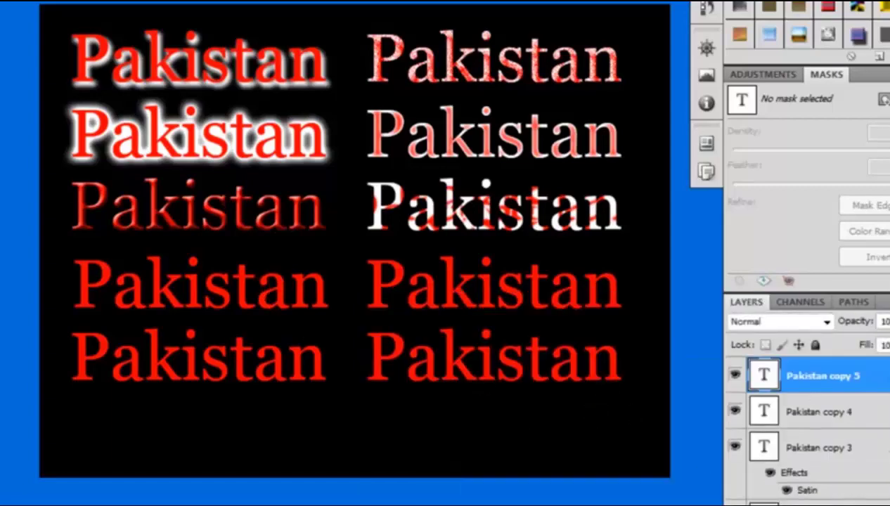
{"action": "left_click", "coordinate": [774, 501]}
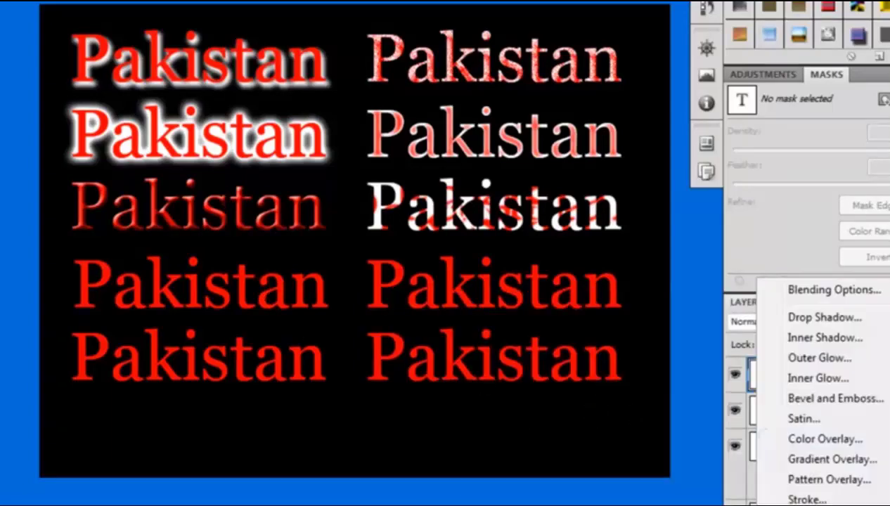
{"action": "left_click", "coordinate": [825, 439]}
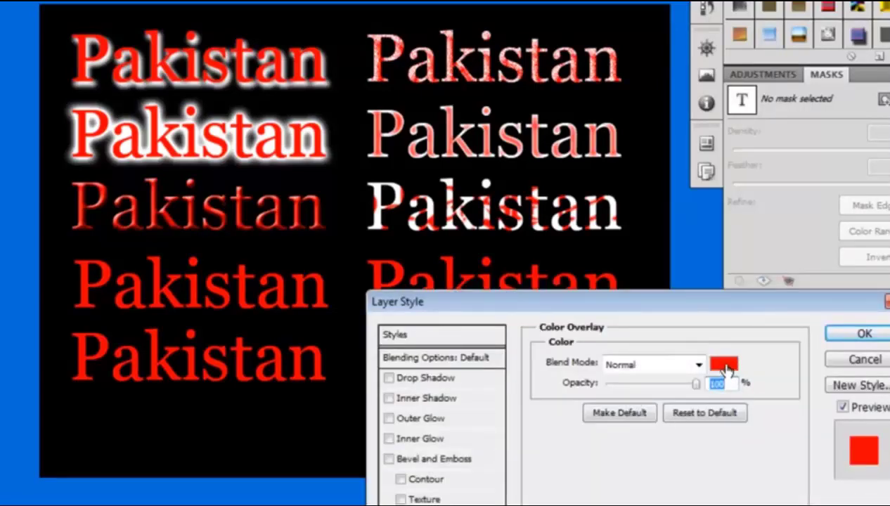
{"action": "left_click", "coordinate": [728, 367]}
{"action": "left_click_drag", "start_coordinate": [618, 282], "coordinate": [424, 191]}
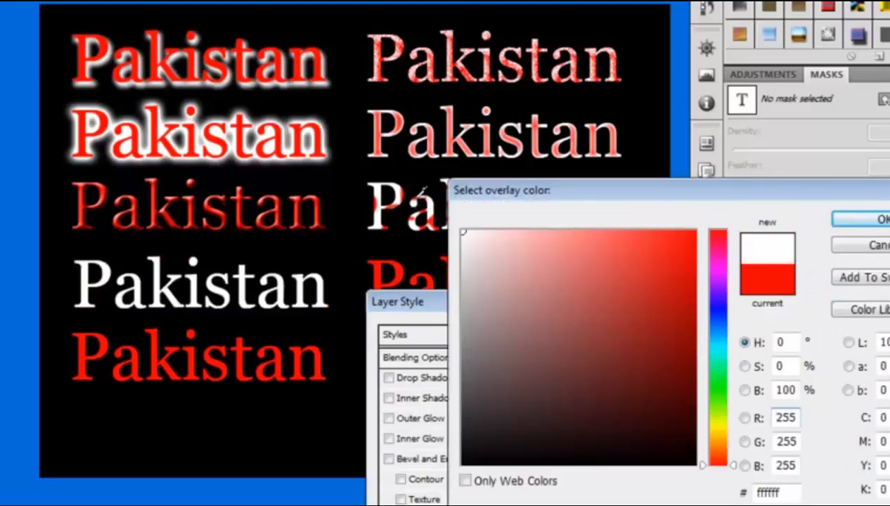
{"action": "left_click", "coordinate": [867, 222]}
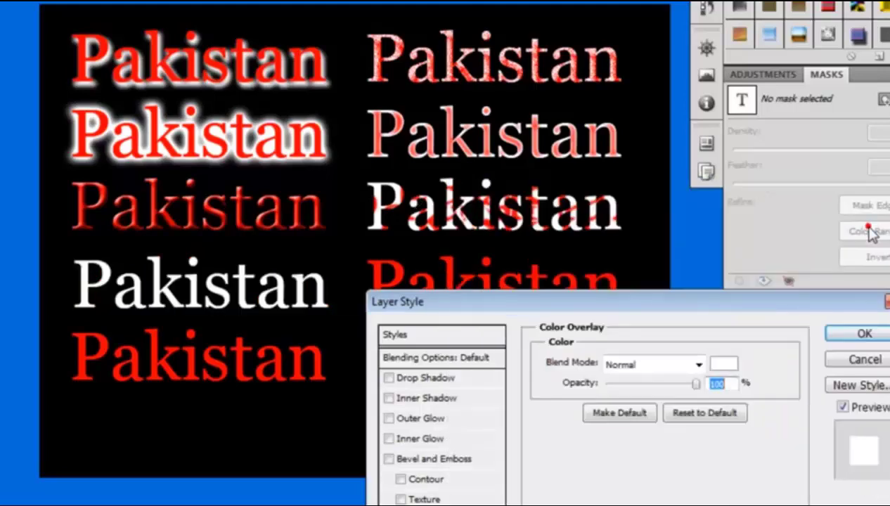
Step: Change the overlay colour to a vivid blue, apply it, and select Pakistan copy 4
{"action": "left_click", "coordinate": [724, 364]}
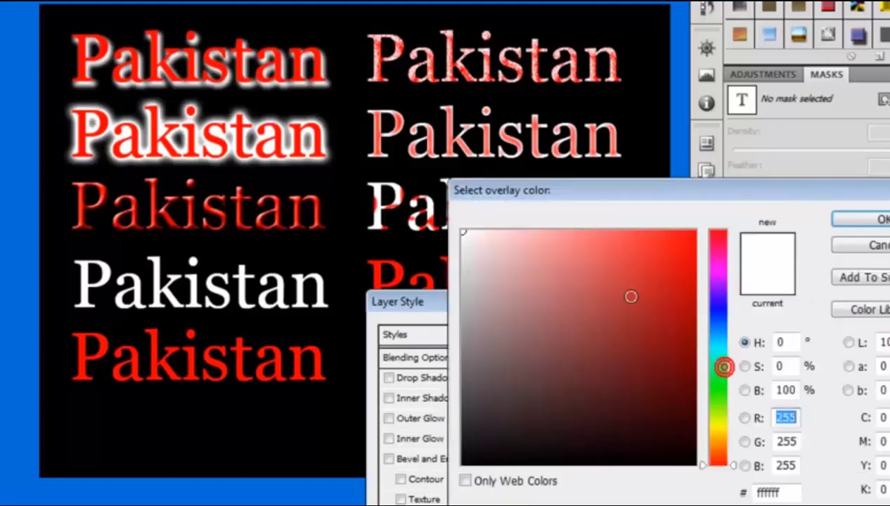
{"action": "left_click", "coordinate": [719, 345]}
{"action": "left_click", "coordinate": [662, 288]}
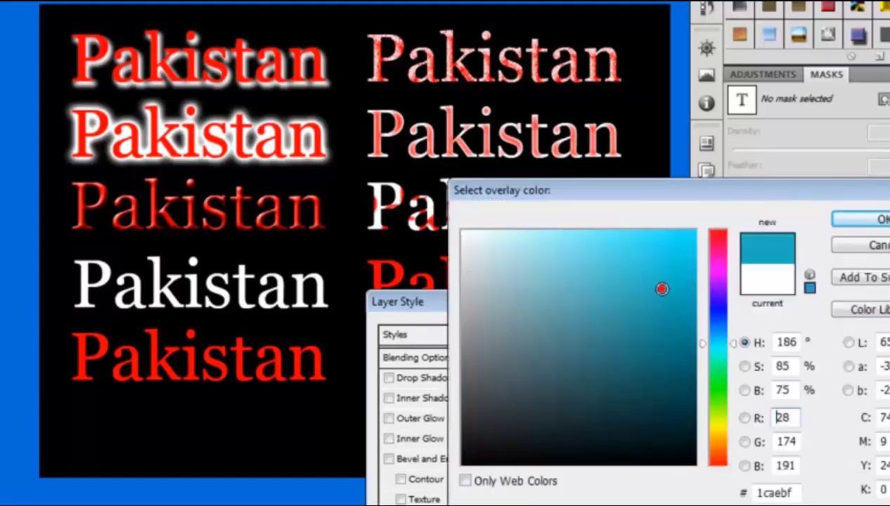
{"action": "left_click", "coordinate": [692, 238]}
{"action": "left_click", "coordinate": [682, 363]}
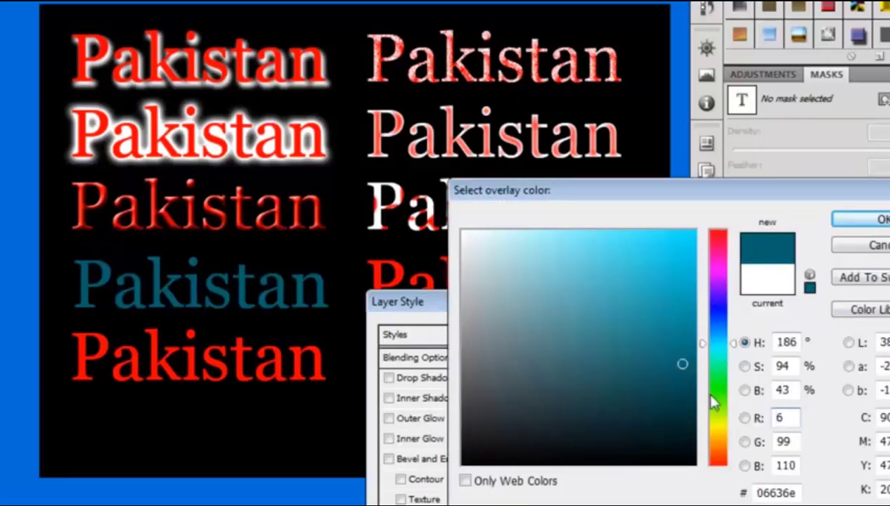
{"action": "left_click", "coordinate": [695, 416]}
{"action": "left_click", "coordinate": [732, 322]}
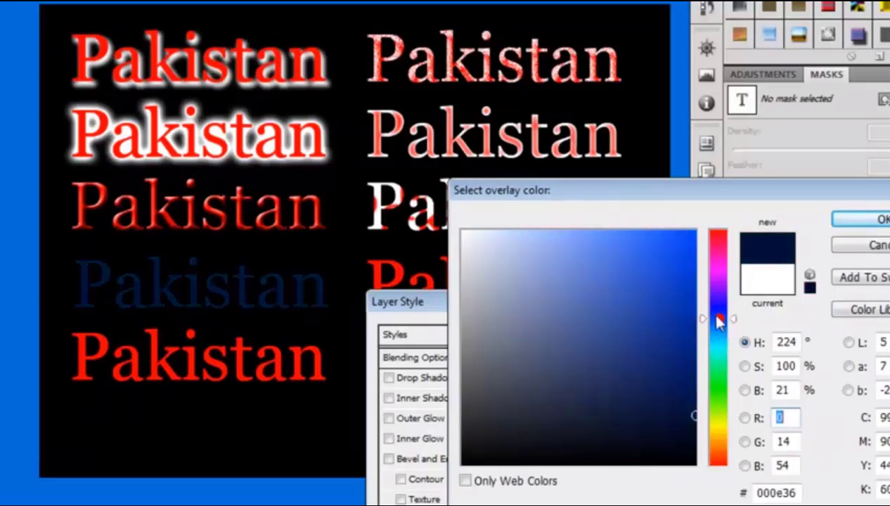
{"action": "left_click", "coordinate": [686, 268]}
{"action": "left_click", "coordinate": [861, 224]}
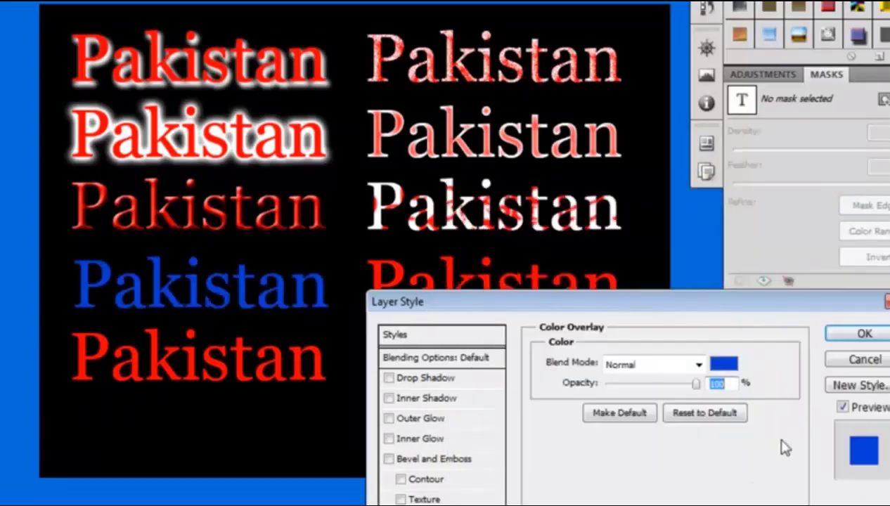
{"action": "left_click", "coordinate": [865, 335]}
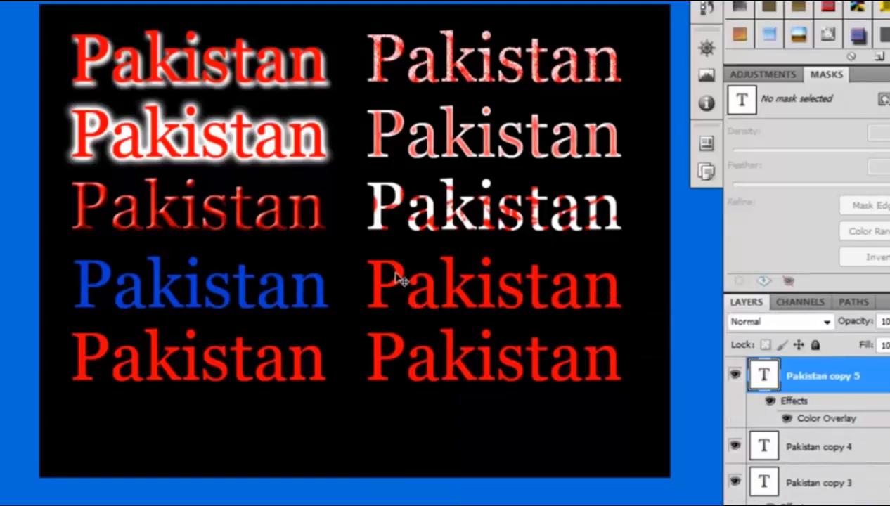
{"action": "left_click", "coordinate": [401, 279]}
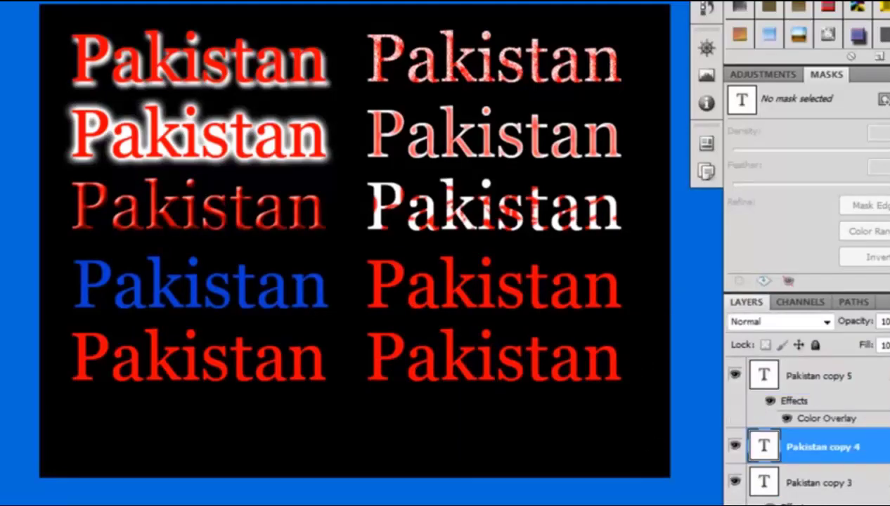
Step: Add the default black-to-white linear gradient overlay at 90° to Pakistan copy 4
{"action": "left_click", "coordinate": [773, 503]}
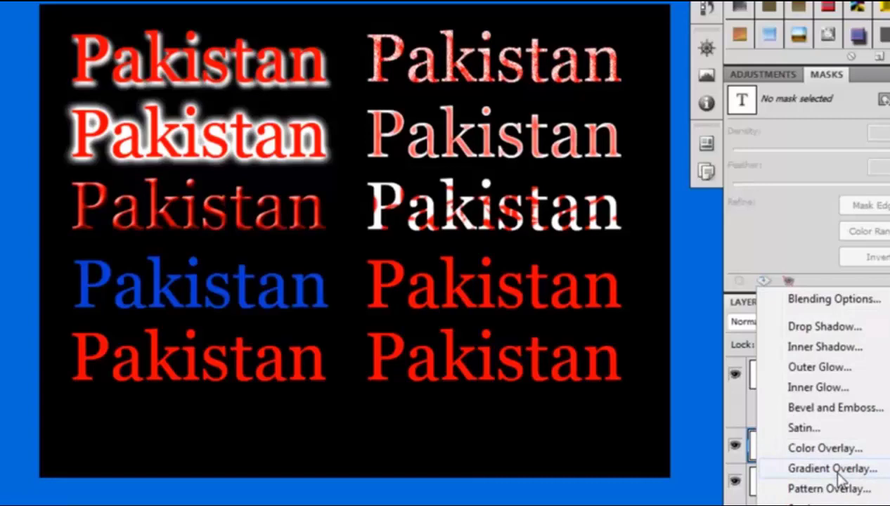
{"action": "left_click", "coordinate": [837, 470]}
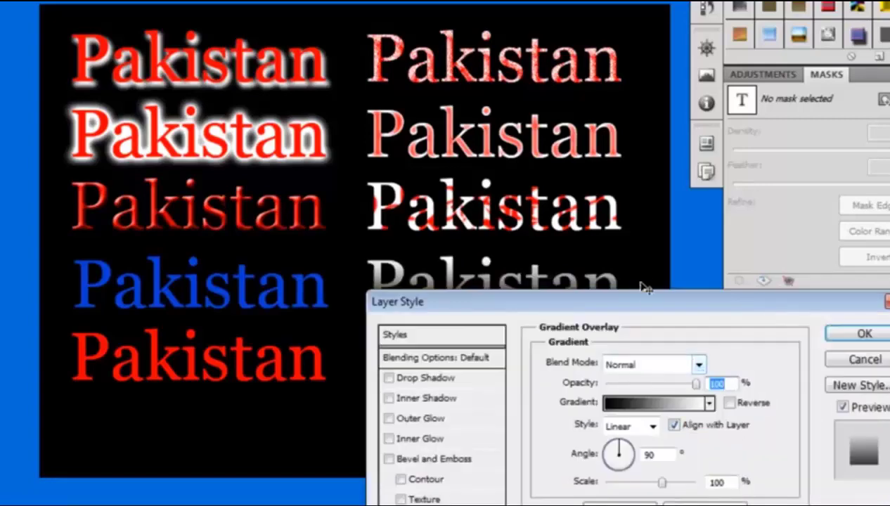
{"action": "left_click_drag", "start_coordinate": [642, 301], "coordinate": [880, 74]}
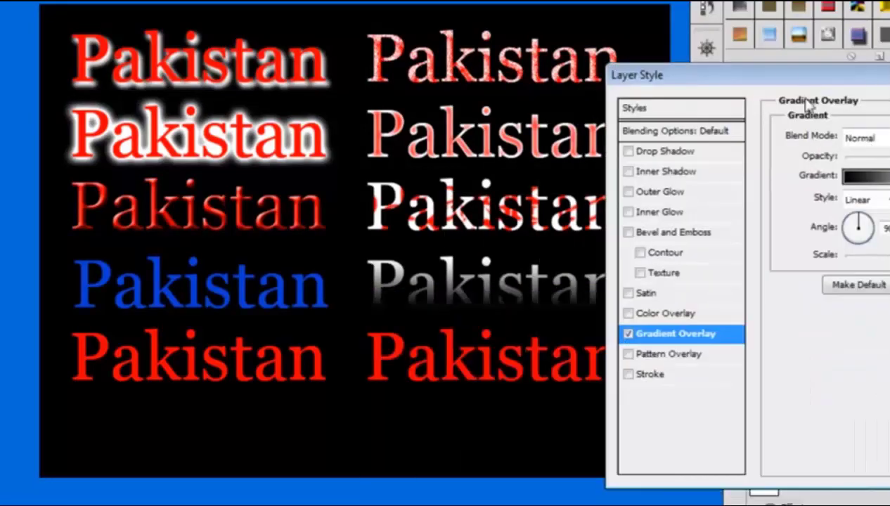
{"action": "left_click_drag", "start_coordinate": [771, 75], "coordinate": [339, 4]}
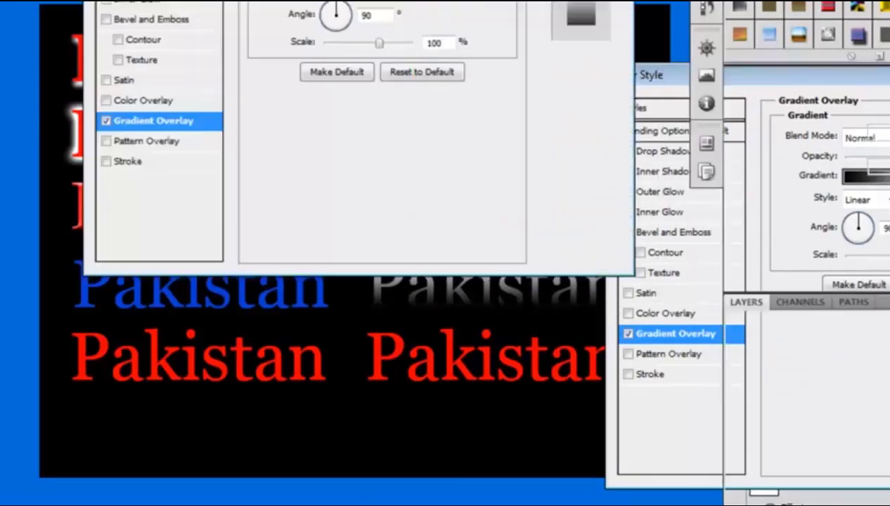
{"action": "mouse_move", "coordinate": [337, 16]}
{"action": "left_mouse_down"}
{"action": "mouse_move", "coordinate": [249, 1]}
{"action": "mouse_move", "coordinate": [35, 130]}
{"action": "left_mouse_up"}
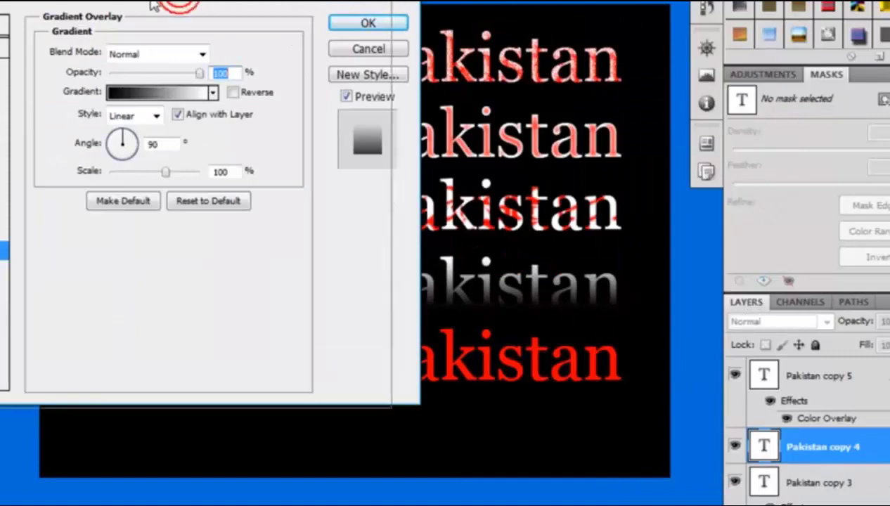
{"action": "mouse_move", "coordinate": [181, 3]}
{"action": "left_mouse_down"}
{"action": "mouse_move", "coordinate": [151, 5]}
{"action": "mouse_move", "coordinate": [171, 6]}
{"action": "left_mouse_up"}
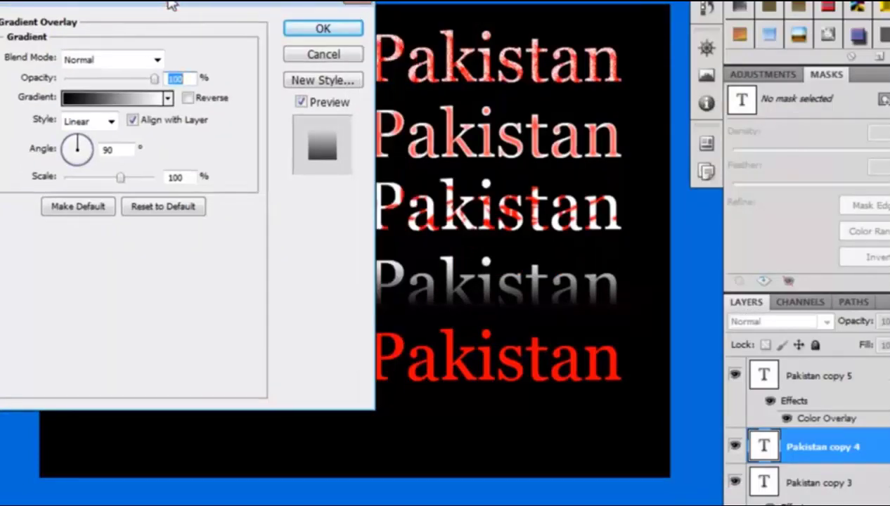
{"action": "left_click_drag", "start_coordinate": [227, 4], "coordinate": [195, 5]}
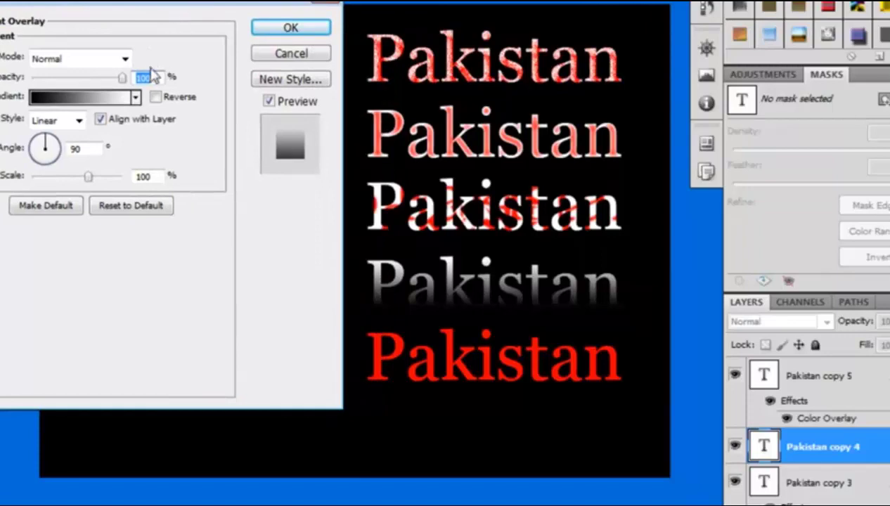
{"action": "left_click", "coordinate": [126, 61]}
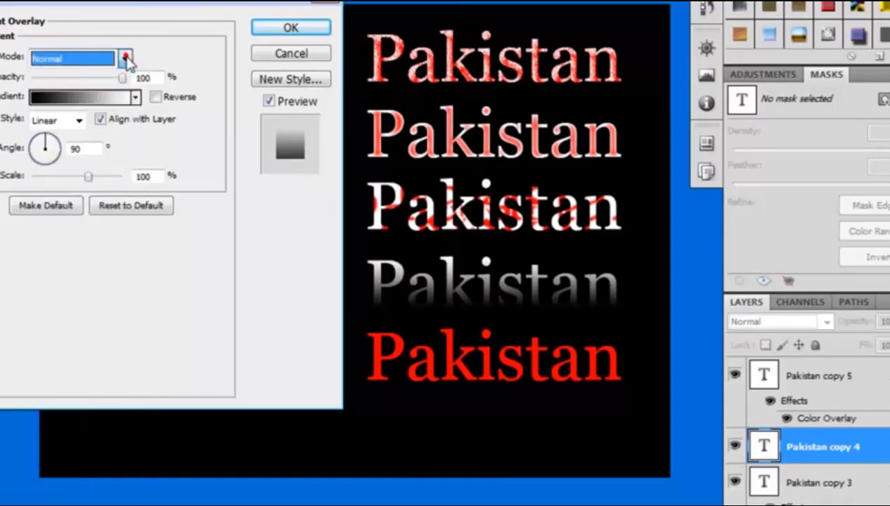
Step: Preview gradient presets such as Violet-Orange, Chrome and Red-Green on the text
{"action": "left_click", "coordinate": [104, 100]}
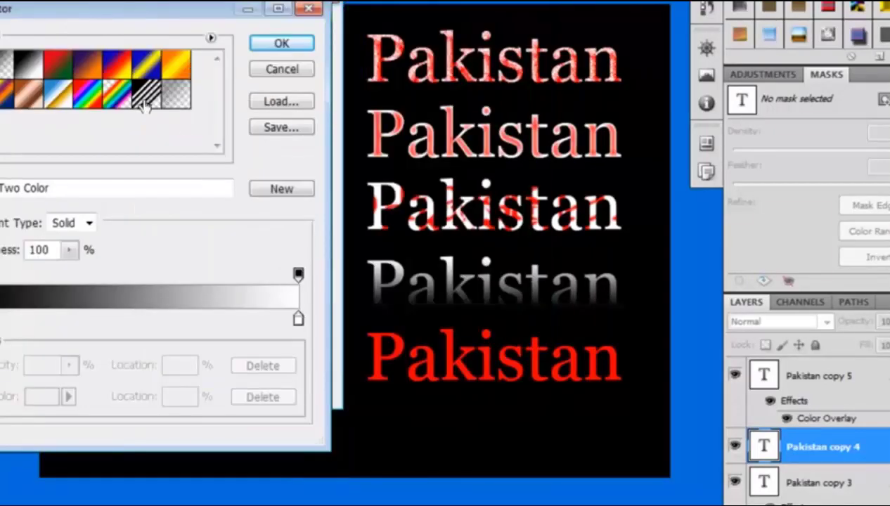
{"action": "left_click", "coordinate": [92, 76]}
{"action": "left_click", "coordinate": [81, 98]}
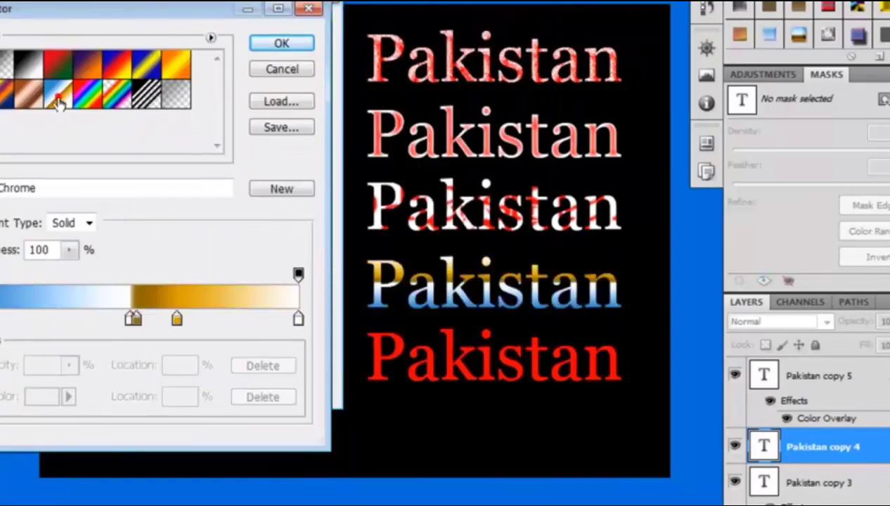
{"action": "left_click", "coordinate": [35, 98]}
{"action": "left_click", "coordinate": [14, 92]}
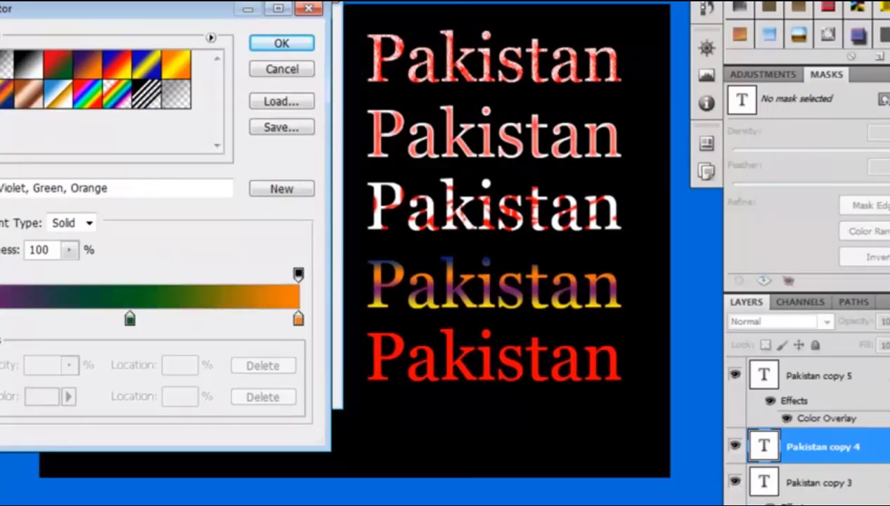
{"action": "left_click", "coordinate": [30, 69]}
{"action": "left_click", "coordinate": [60, 70]}
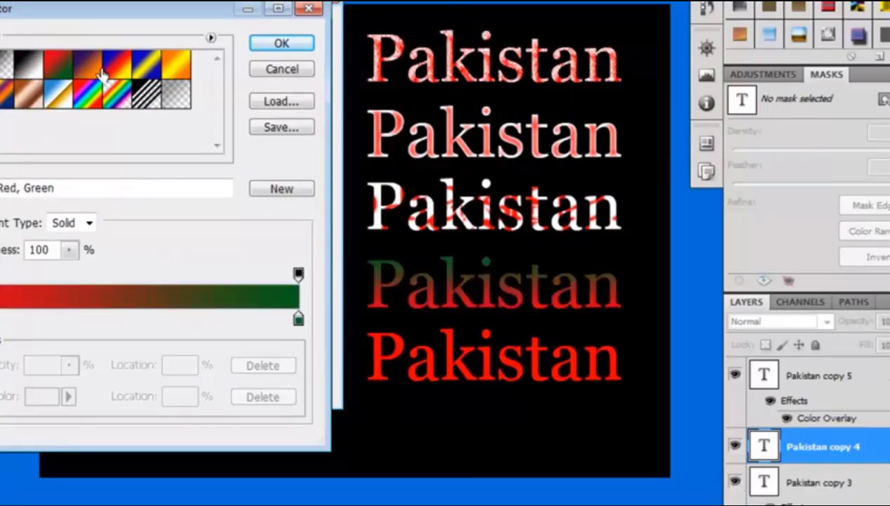
{"action": "left_click", "coordinate": [104, 73]}
{"action": "left_click", "coordinate": [175, 65]}
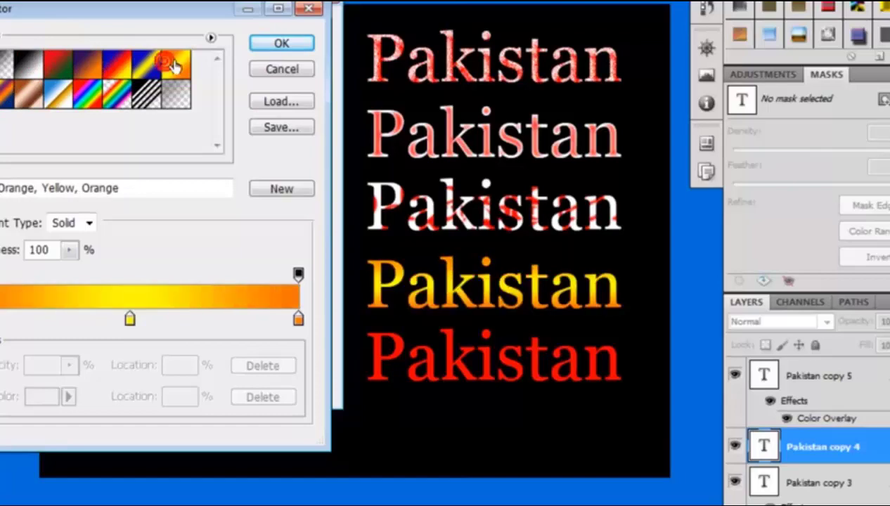
Step: Choose the Spectrum gradient and apply the gradient overlay
{"action": "left_click", "coordinate": [141, 93]}
{"action": "left_click", "coordinate": [109, 93]}
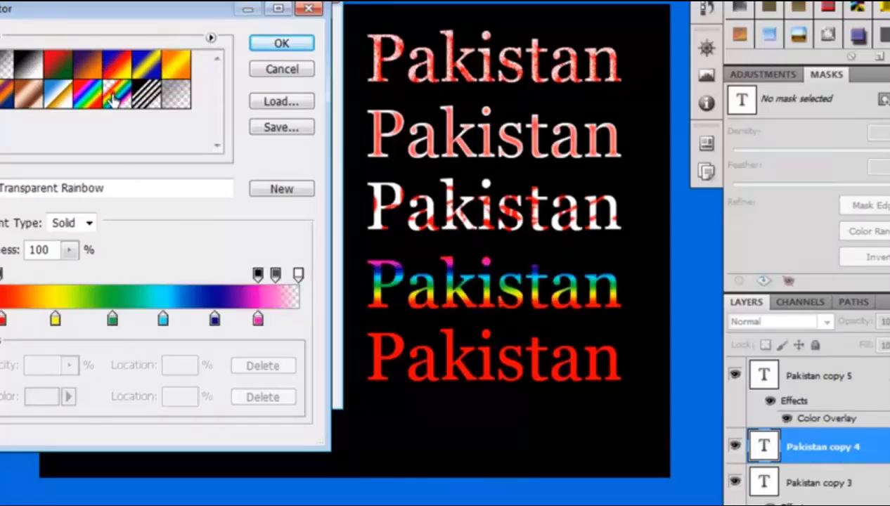
{"action": "left_click", "coordinate": [79, 92]}
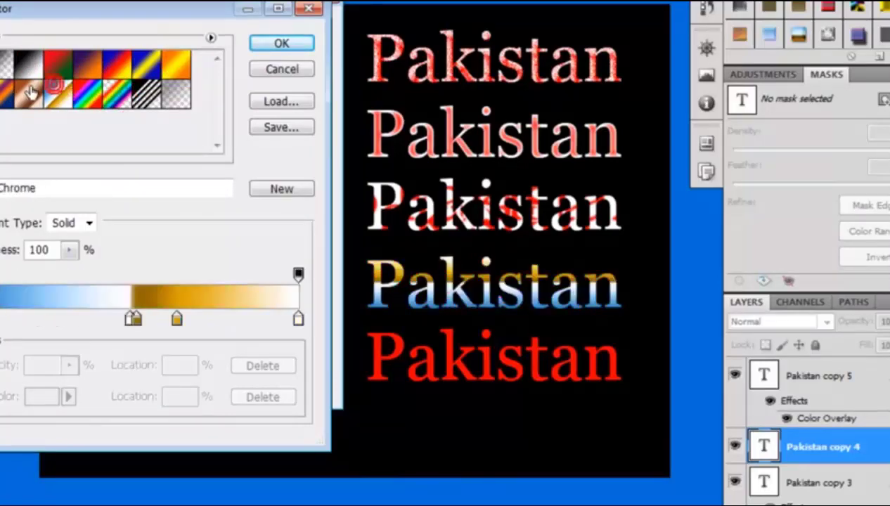
{"action": "left_click", "coordinate": [32, 90]}
{"action": "left_click", "coordinate": [84, 93]}
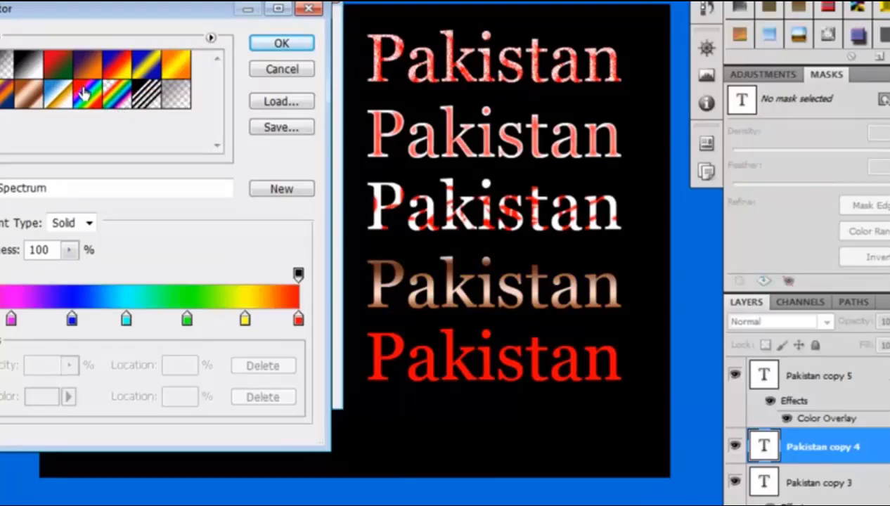
{"action": "left_click", "coordinate": [275, 48]}
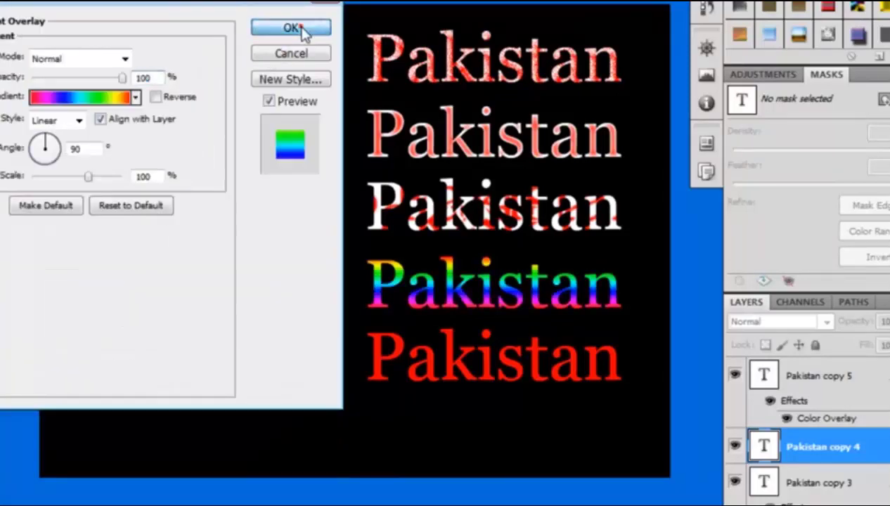
{"action": "left_click", "coordinate": [303, 29]}
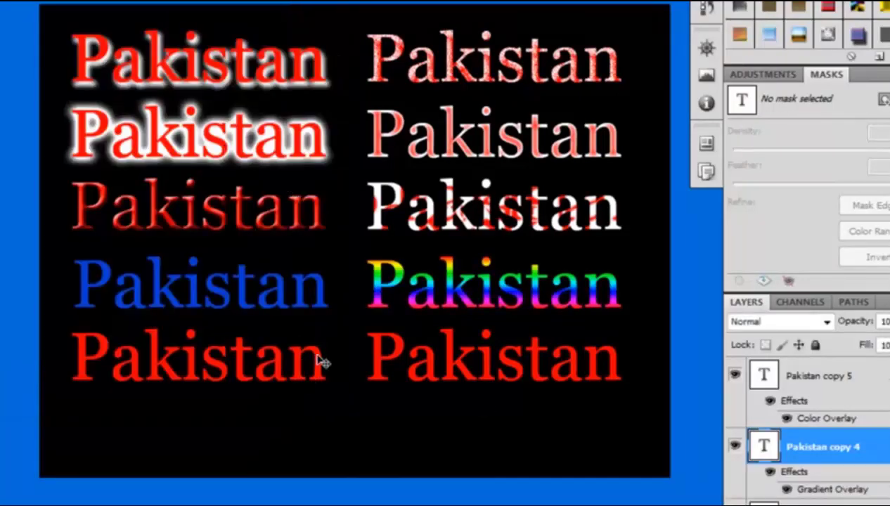
Step: Duplicate Pakistan copy 4 and add a Pattern Overlay to the new layer
{"action": "key", "text": "ctrl+j"}
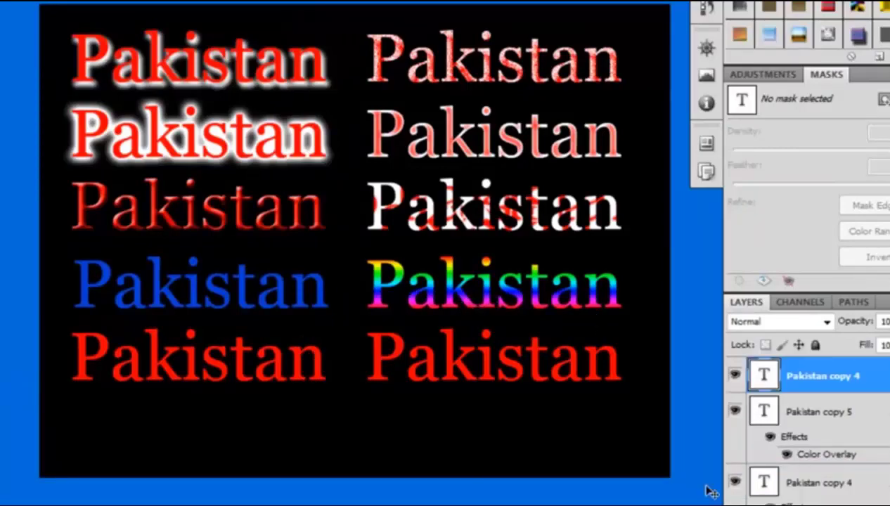
{"action": "left_click", "coordinate": [770, 501]}
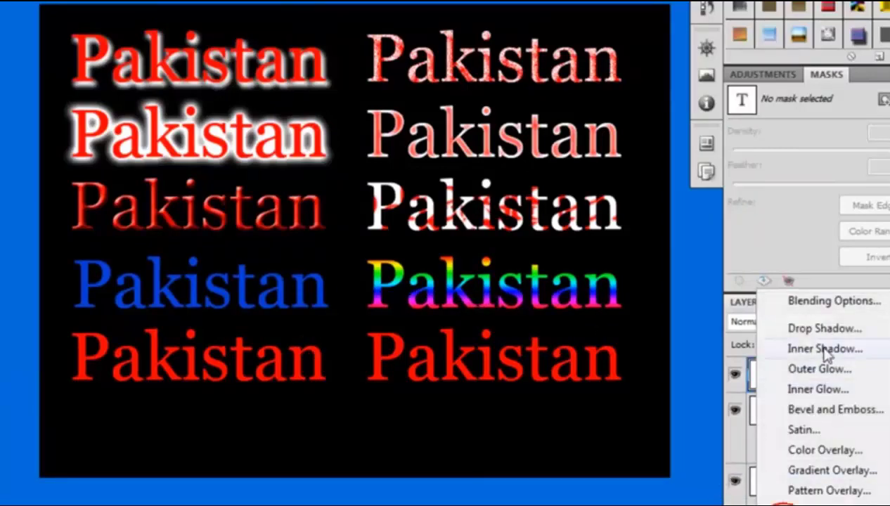
{"action": "left_click", "coordinate": [823, 491]}
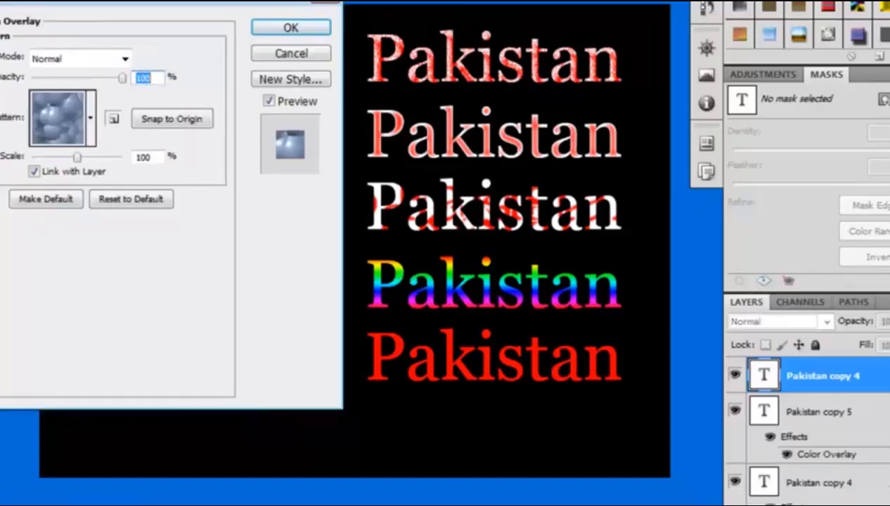
{"action": "left_click_drag", "start_coordinate": [169, 6], "coordinate": [409, 0]}
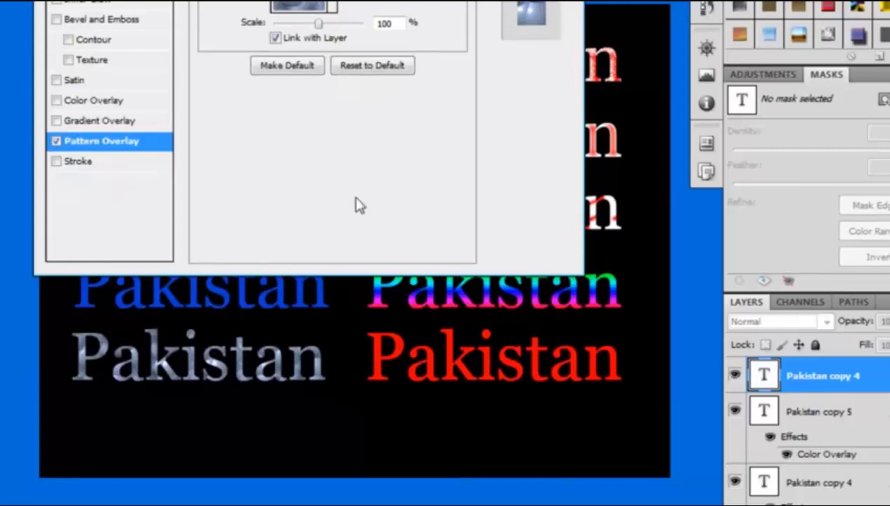
Step: Fill the text with the rainbow pattern at a smaller scale and apply it
{"action": "left_click", "coordinate": [333, 7]}
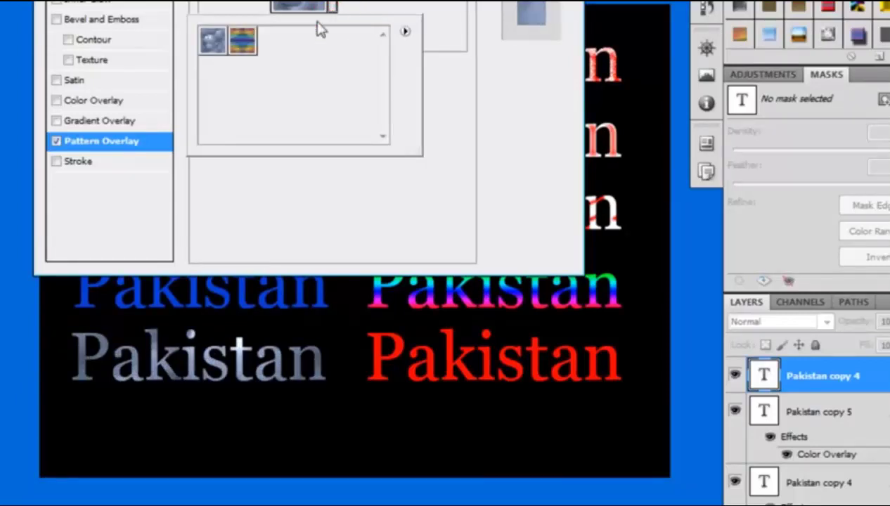
{"action": "left_click", "coordinate": [243, 39]}
{"action": "left_click", "coordinate": [214, 43]}
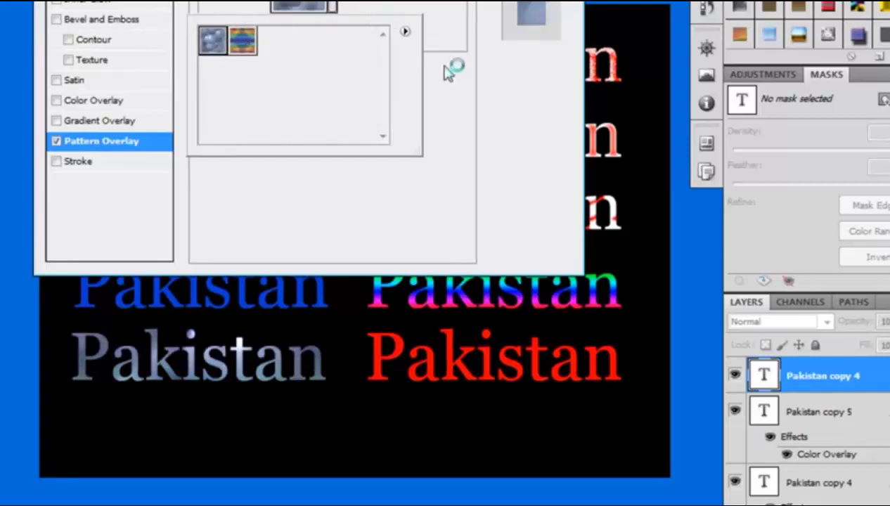
{"action": "left_click", "coordinate": [461, 81]}
{"action": "left_click", "coordinate": [314, 24]}
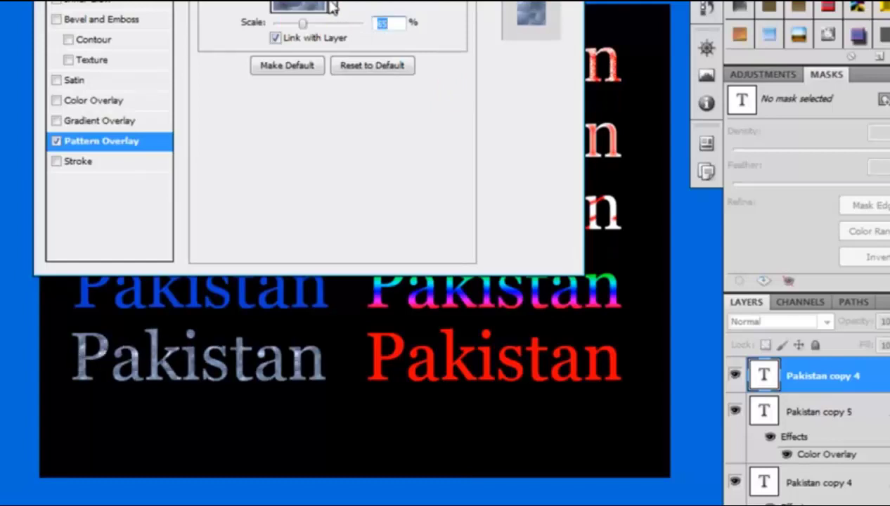
{"action": "left_click", "coordinate": [303, 7]}
{"action": "left_click", "coordinate": [240, 55]}
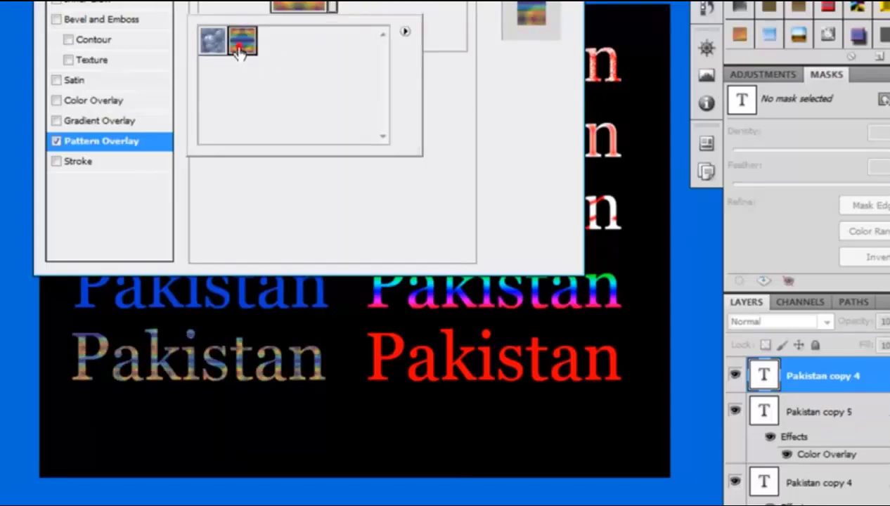
{"action": "left_click", "coordinate": [519, 204]}
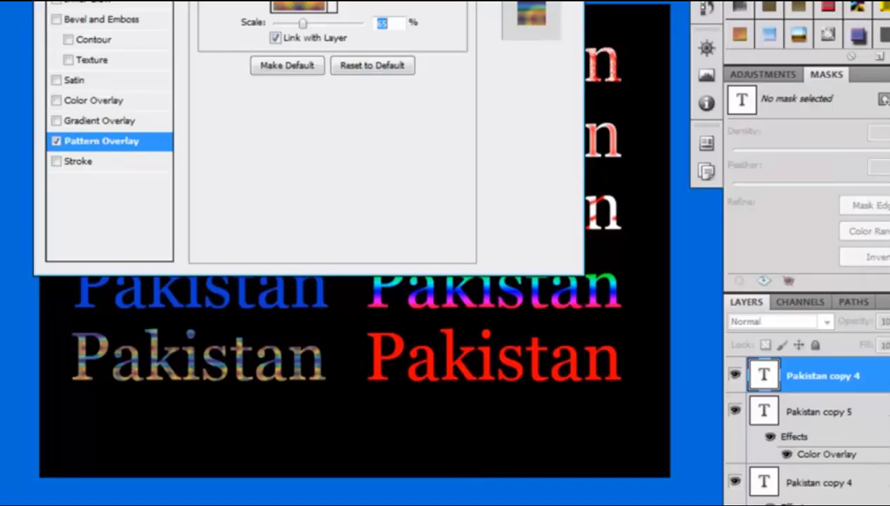
{"action": "key", "text": "Return"}
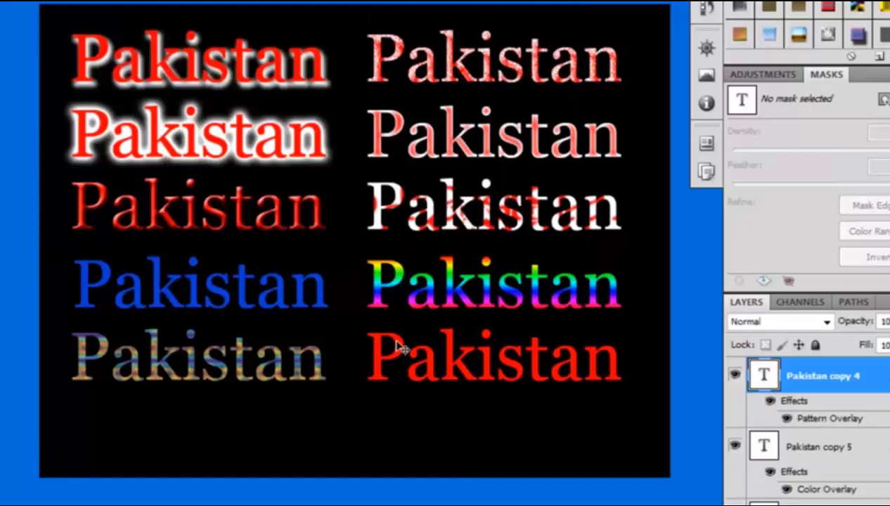
Step: Add a Stroke effect to the text with white (#ffffff) colour
{"action": "left_click", "coordinate": [763, 503]}
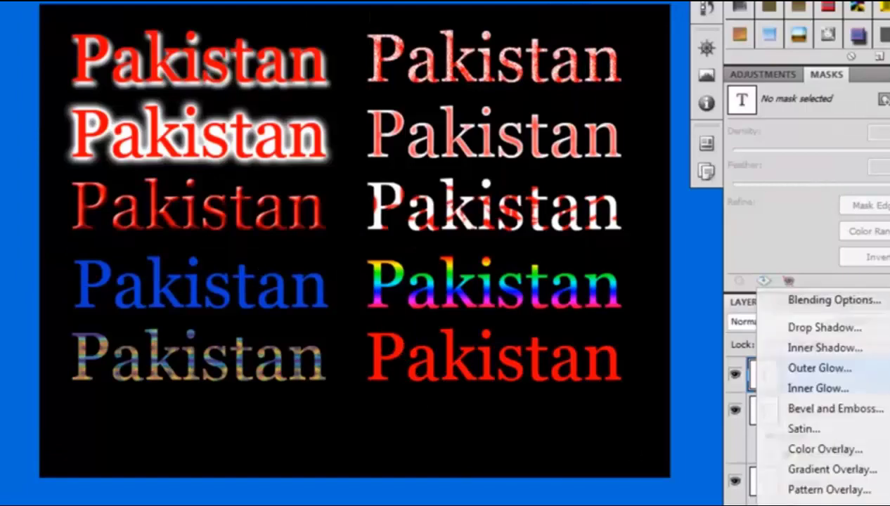
{"action": "left_click", "coordinate": [822, 504]}
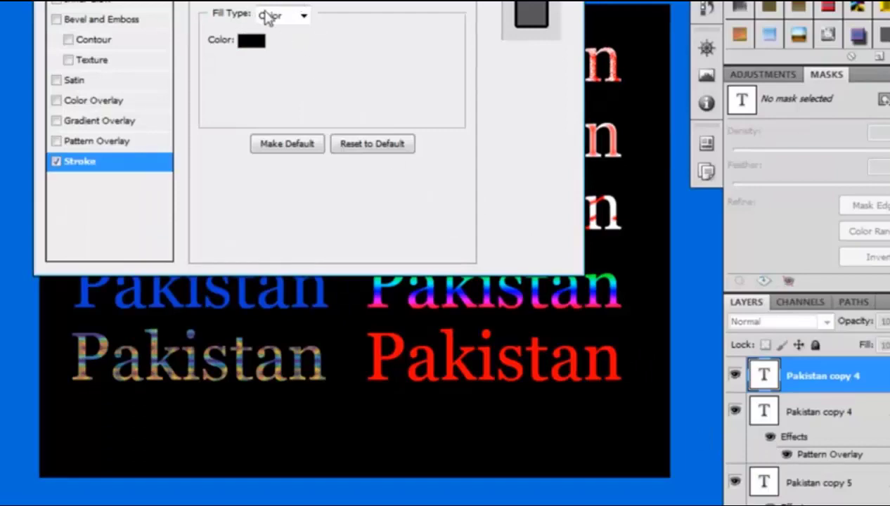
{"action": "left_click", "coordinate": [252, 42]}
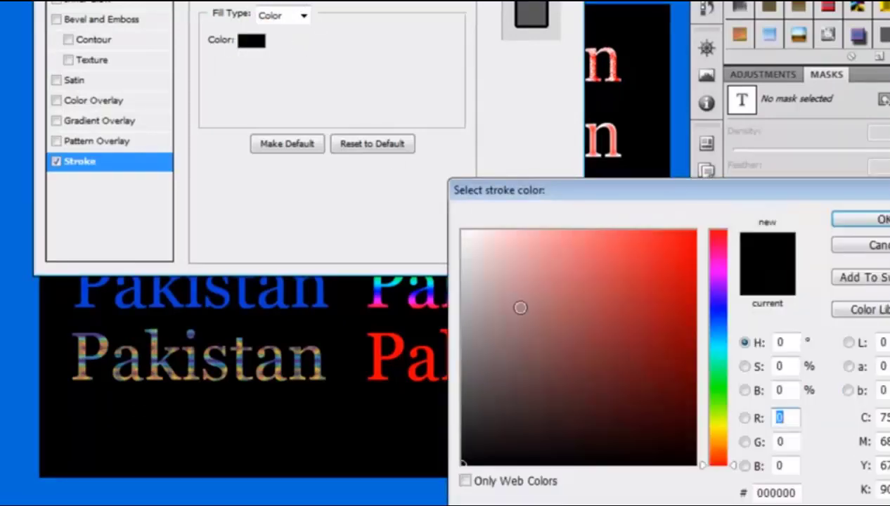
{"action": "left_click_drag", "start_coordinate": [521, 307], "coordinate": [404, 143]}
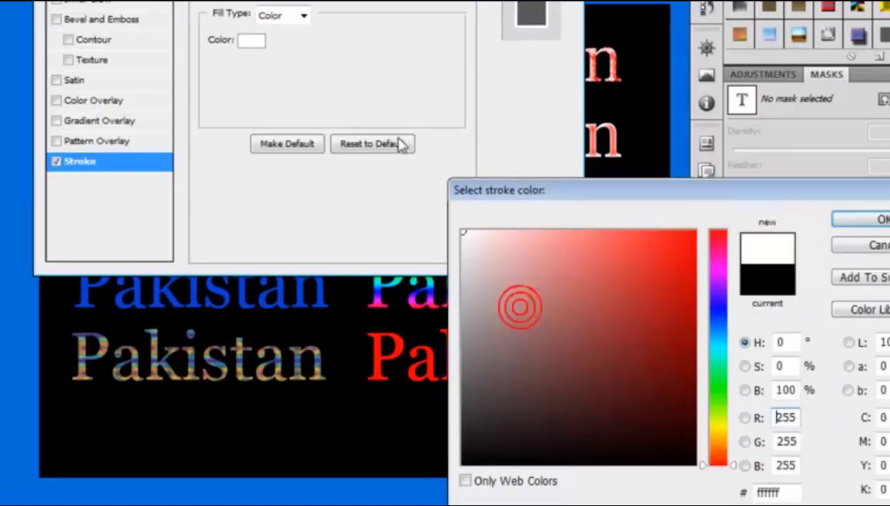
{"action": "left_click", "coordinate": [868, 222]}
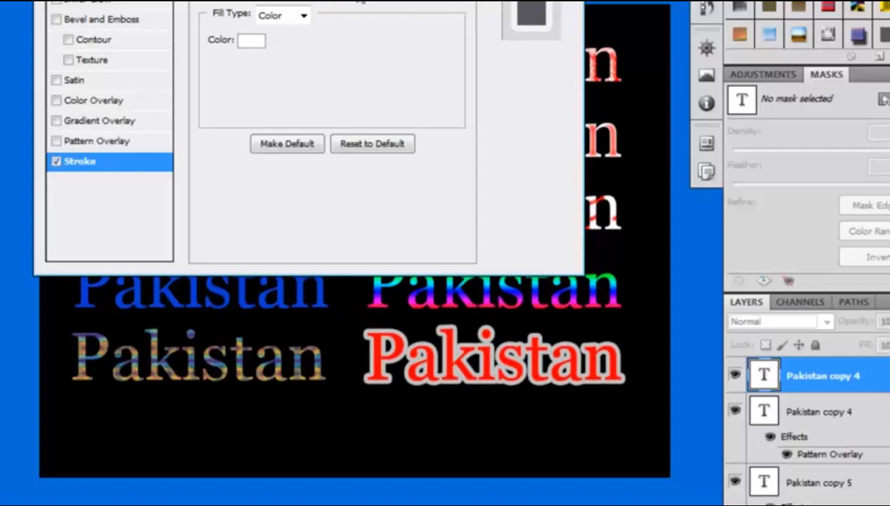
Step: Thicken the white stroke around the red Pakistan and apply it
{"action": "left_click_drag", "start_coordinate": [359, 1], "coordinate": [356, 3]}
{"action": "left_click", "coordinate": [355, 2]}
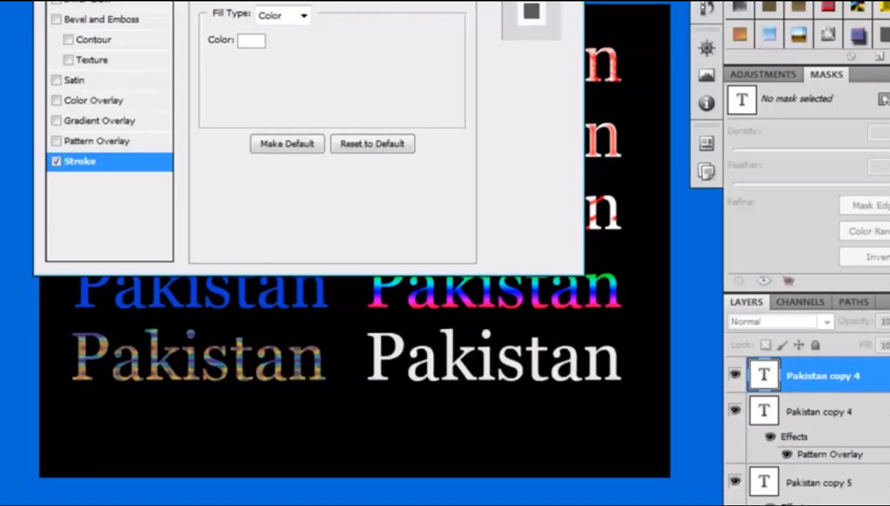
{"action": "left_click", "coordinate": [301, 3]}
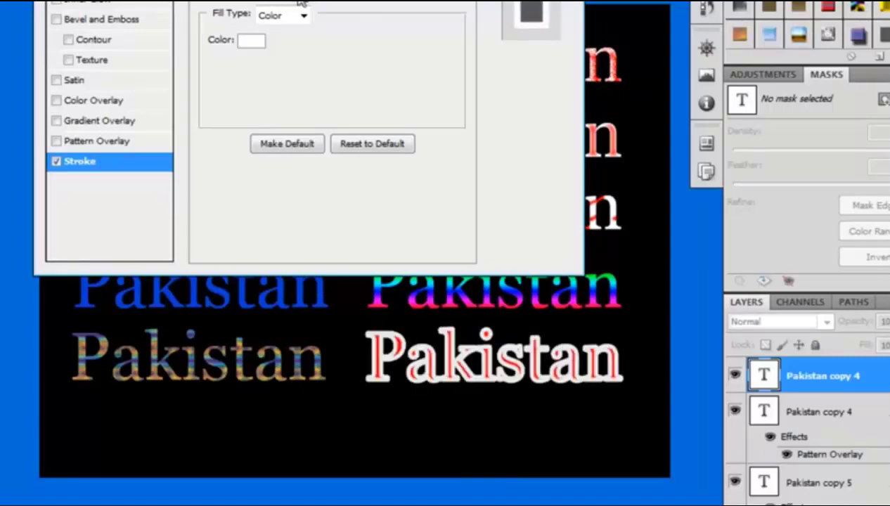
{"action": "left_click", "coordinate": [301, 2]}
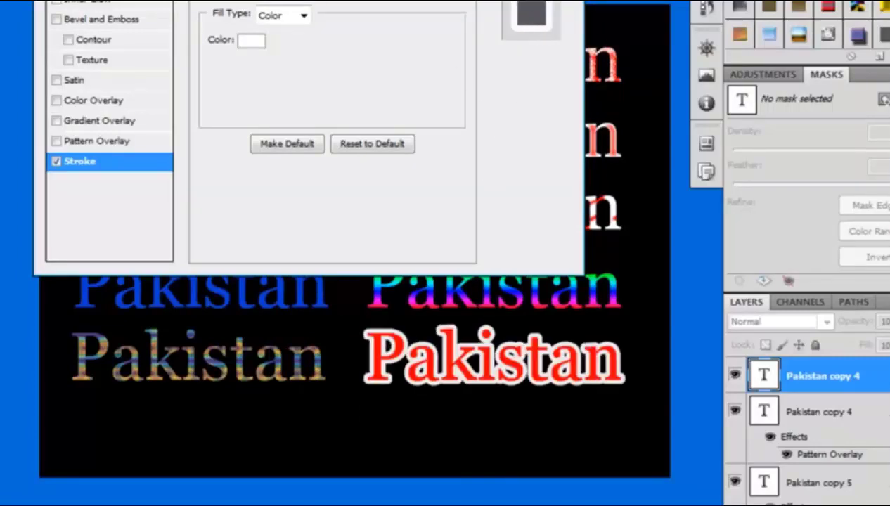
{"action": "key", "text": "Return"}
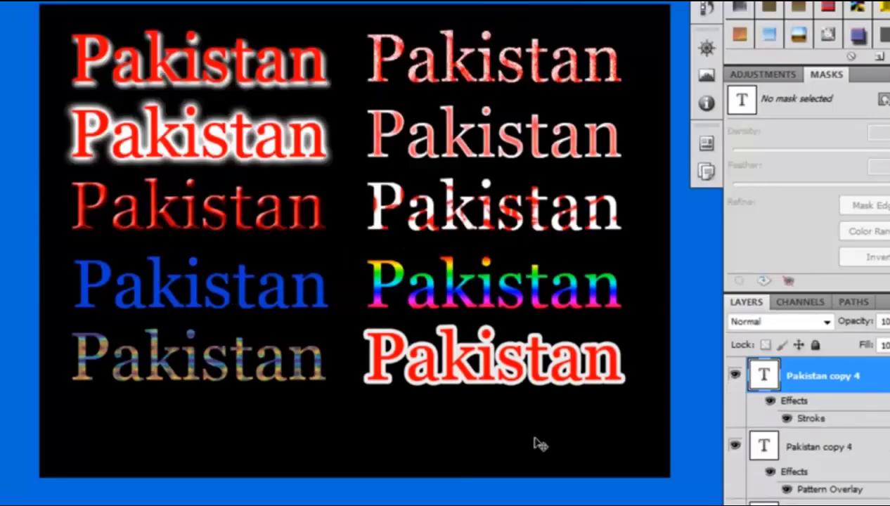